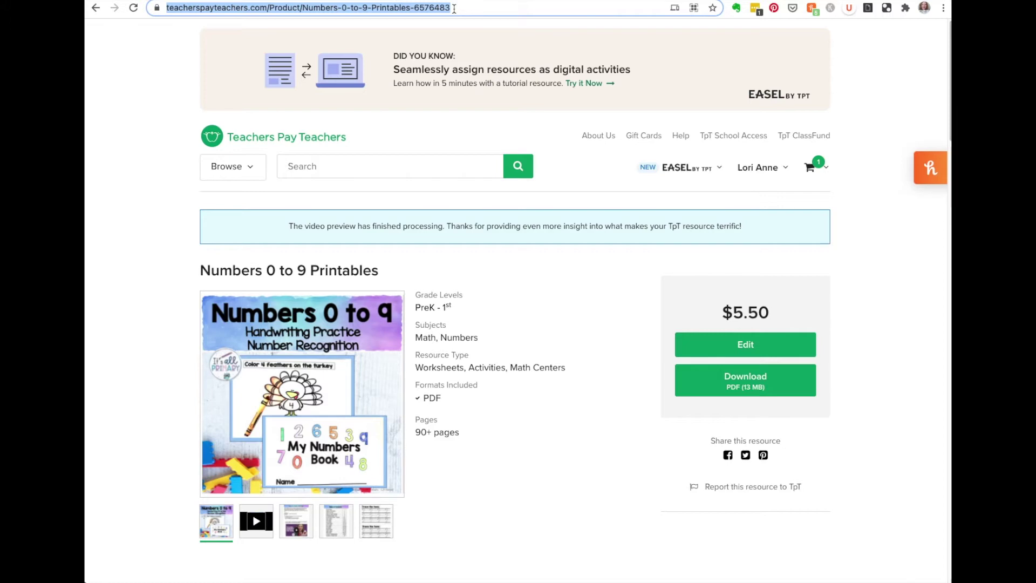
- Open the seller dashboard's marketplace traffic sources and show the figures for this month
{"action": "mouse_move", "coordinate": [753, 177]}
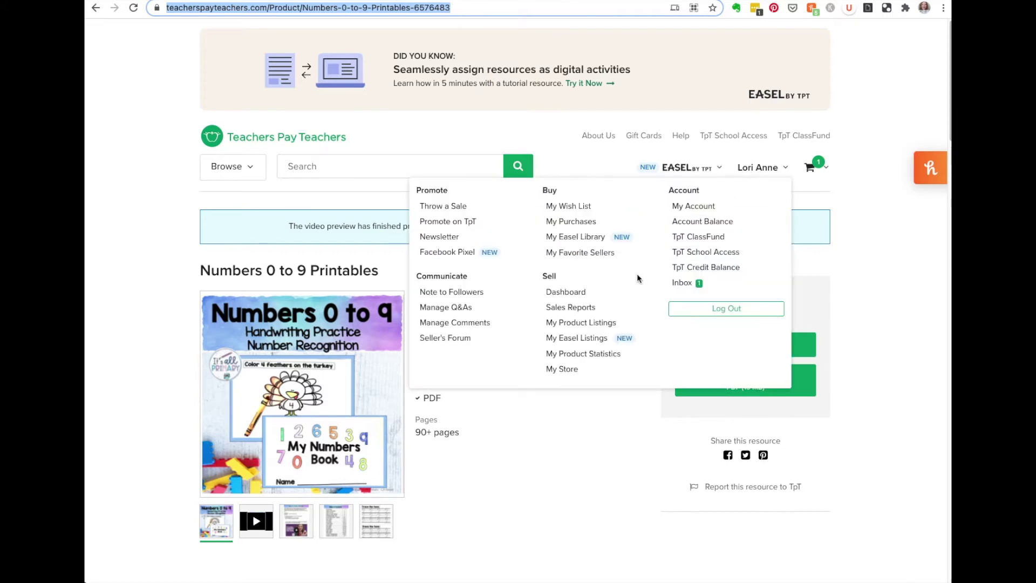
{"action": "left_click", "coordinate": [565, 291]}
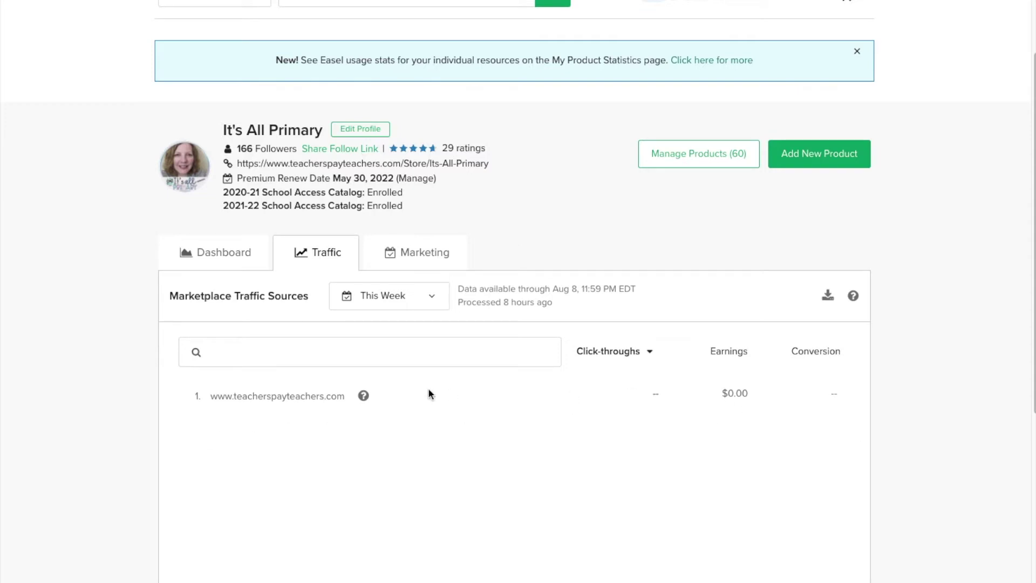
{"action": "left_click", "coordinate": [433, 301]}
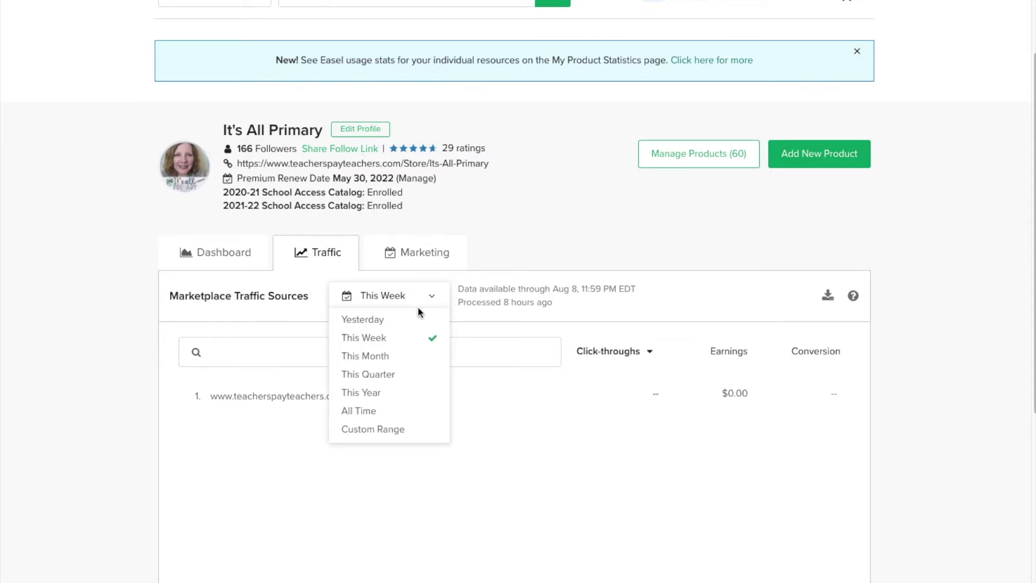
{"action": "left_click", "coordinate": [404, 354]}
{"action": "scroll", "coordinate": [403, 362], "scroll_direction": "down", "scroll_amount": 4}
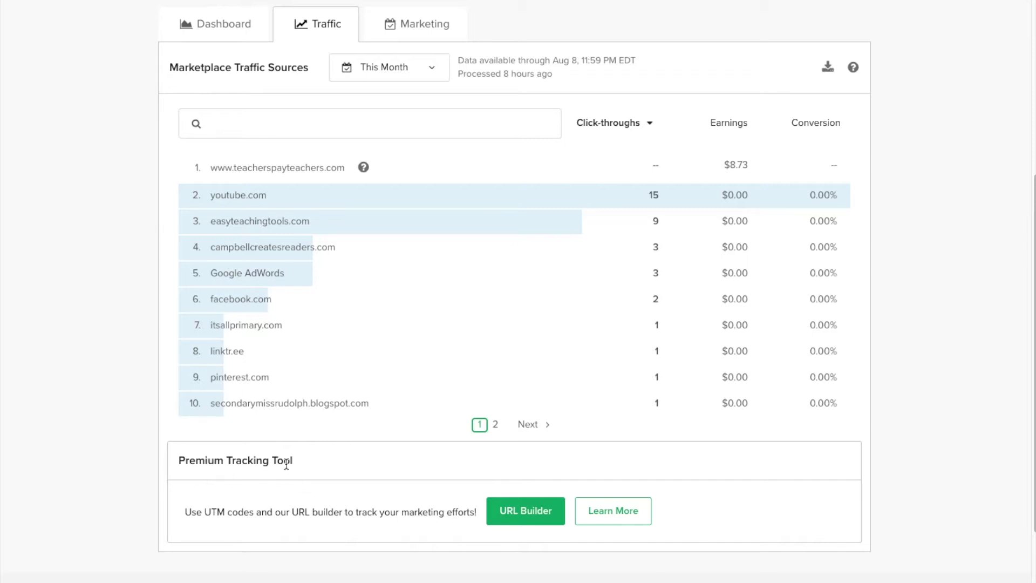
- In the URL Builder, enter the Numbers 0 to 9 Printables product link, source Pinterest and campaign Pinterest1hrChallenge
{"action": "left_click", "coordinate": [529, 517]}
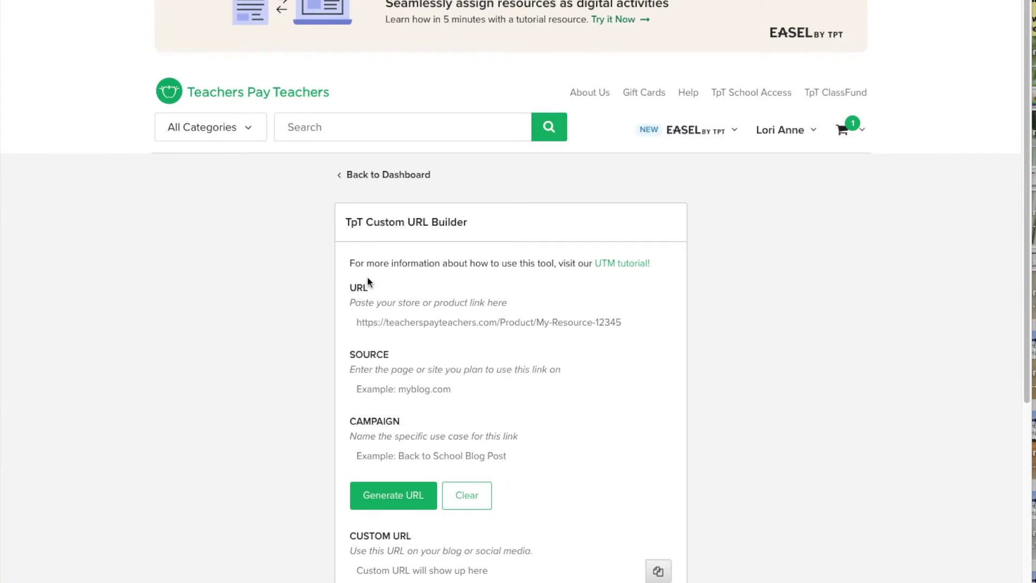
{"action": "left_click", "coordinate": [437, 319]}
{"action": "type", "text": "https://www.teacherspayteachers.com/Product/Numbers-0-to-9-Printable-Number-Recognition-and-Practice-6676493"}
{"action": "left_click", "coordinate": [432, 389]}
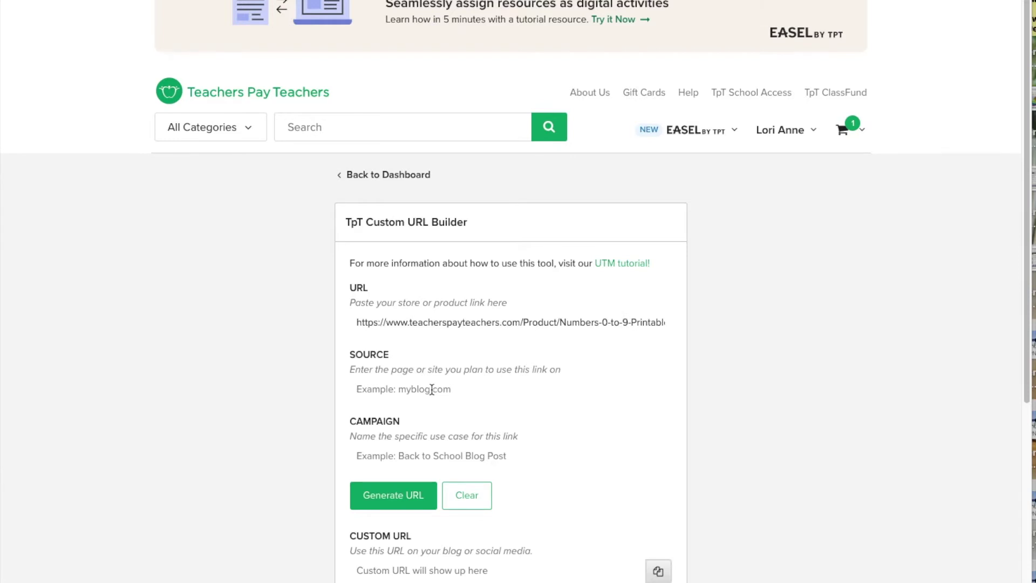
{"action": "type", "text": "Pinterest"}
{"action": "left_click", "coordinate": [424, 455]}
{"action": "type", "text": "Pinterest"}
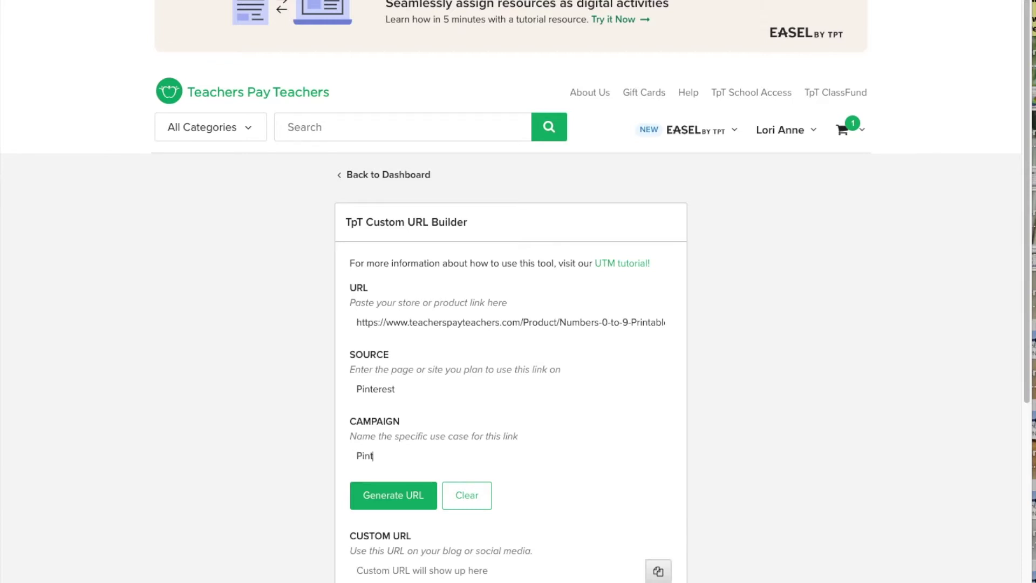
{"action": "type", "text": "1hrChallenge"}
- Generate the custom tracking URL for the product and copy it
{"action": "left_click", "coordinate": [395, 508]}
{"action": "scroll", "coordinate": [569, 514], "scroll_direction": "down", "scroll_amount": 3}
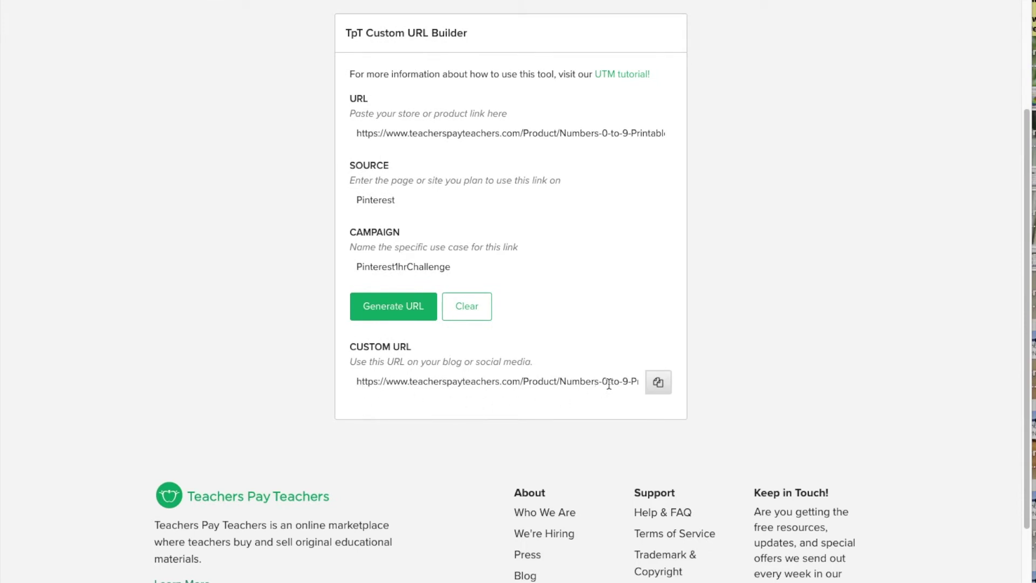
{"action": "left_click", "coordinate": [667, 391]}
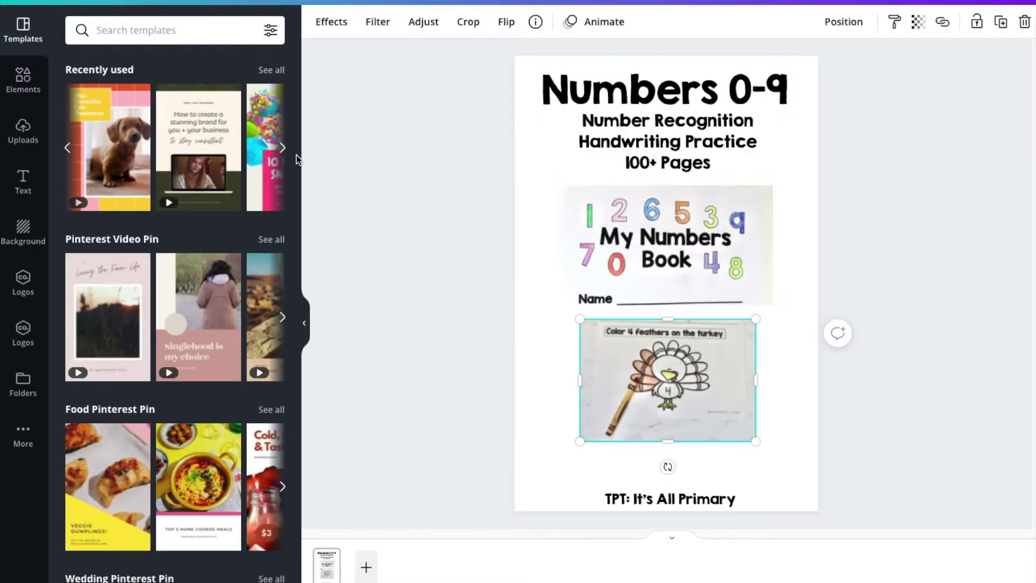
- Switch to Canva, replace the current pin page with the 10 Party Snacks template and delete its headline text
{"action": "left_click", "coordinate": [283, 147]}
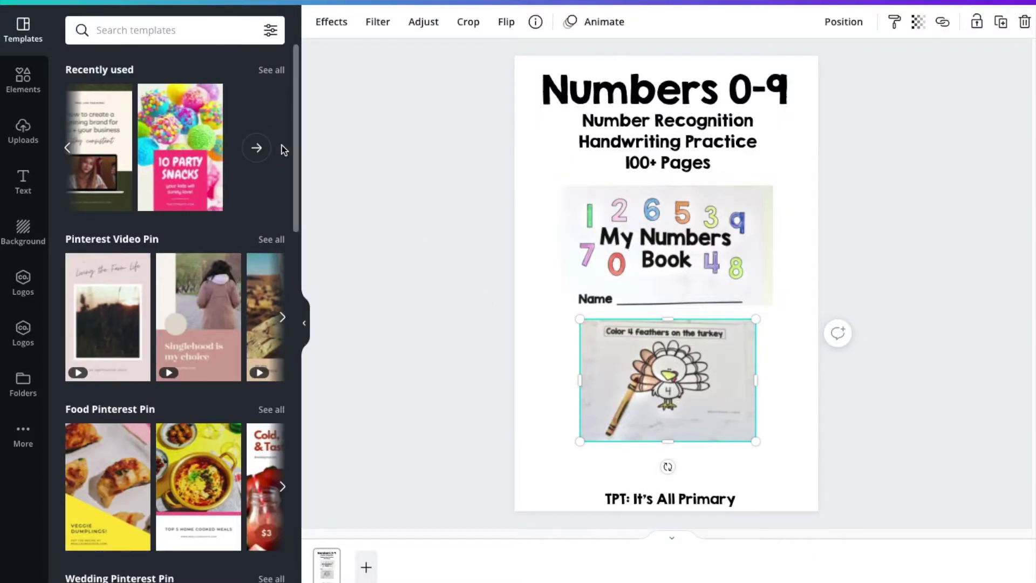
{"action": "left_click", "coordinate": [196, 123]}
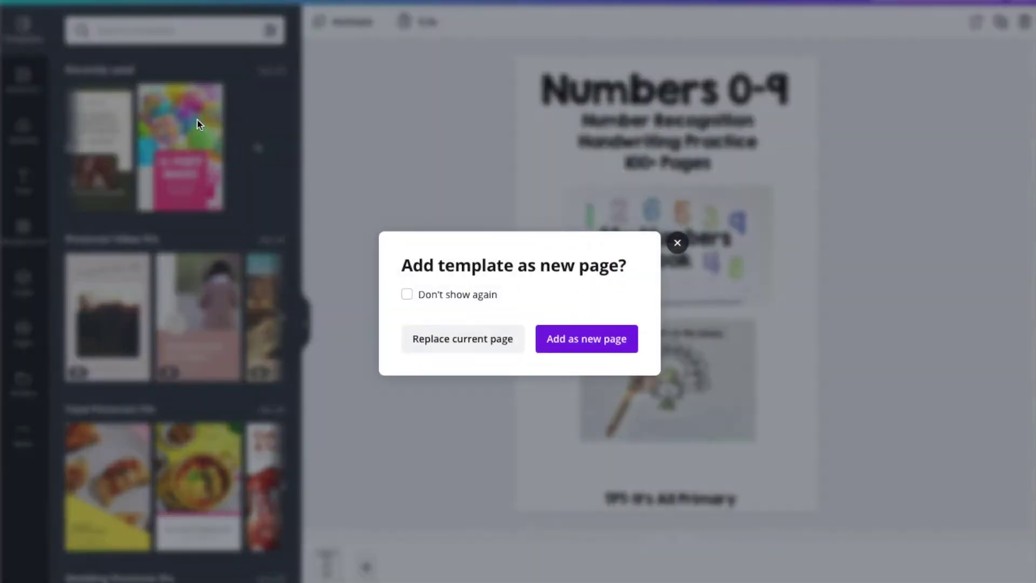
{"action": "left_click", "coordinate": [462, 338]}
{"action": "left_click", "coordinate": [650, 348]}
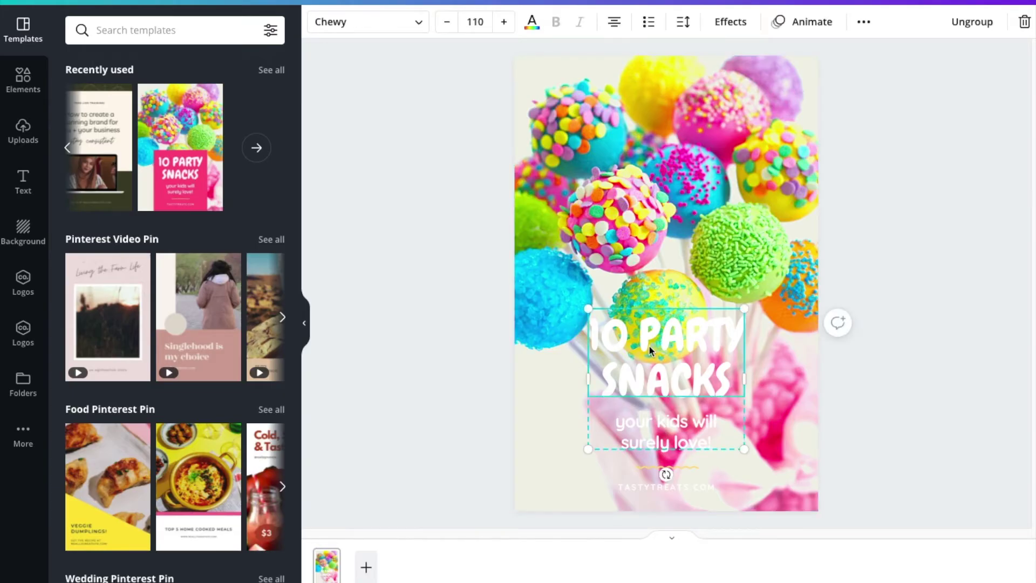
{"action": "key", "text": "Delete"}
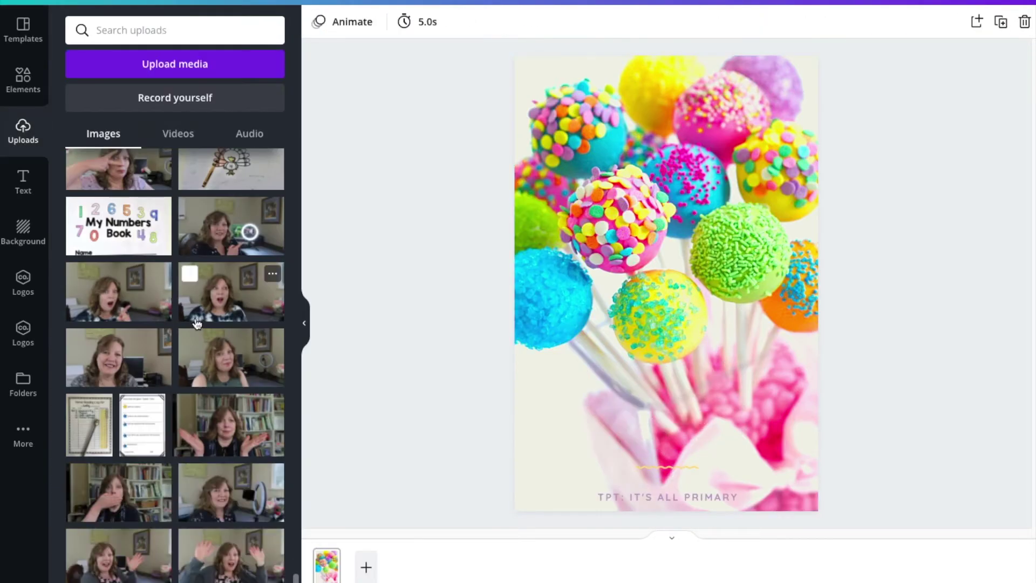
- Add the My Numbers Book image to the middle of the pin with the tilted turkey coloring photo below it
{"action": "left_click", "coordinate": [116, 247]}
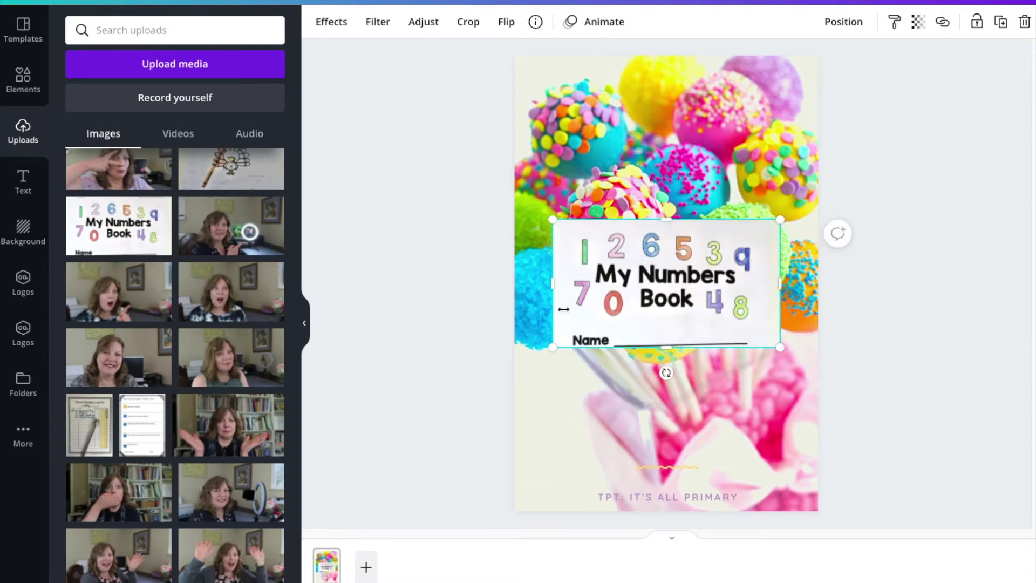
{"action": "left_click_drag", "start_coordinate": [651, 296], "coordinate": [652, 403]}
{"action": "left_click", "coordinate": [432, 283]}
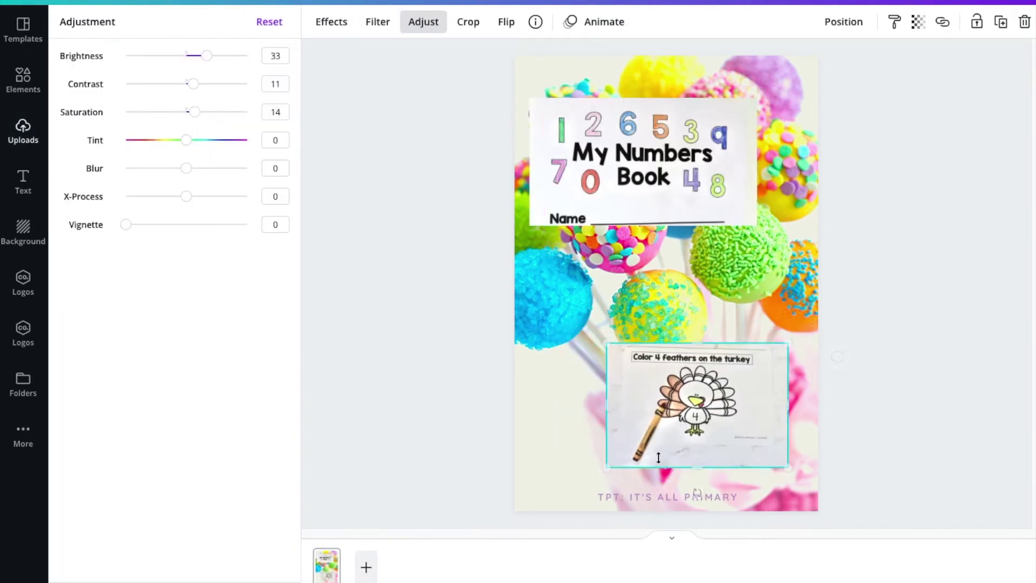
{"action": "left_click_drag", "start_coordinate": [650, 170], "coordinate": [649, 278]}
{"action": "left_click_drag", "start_coordinate": [649, 279], "coordinate": [653, 290]}
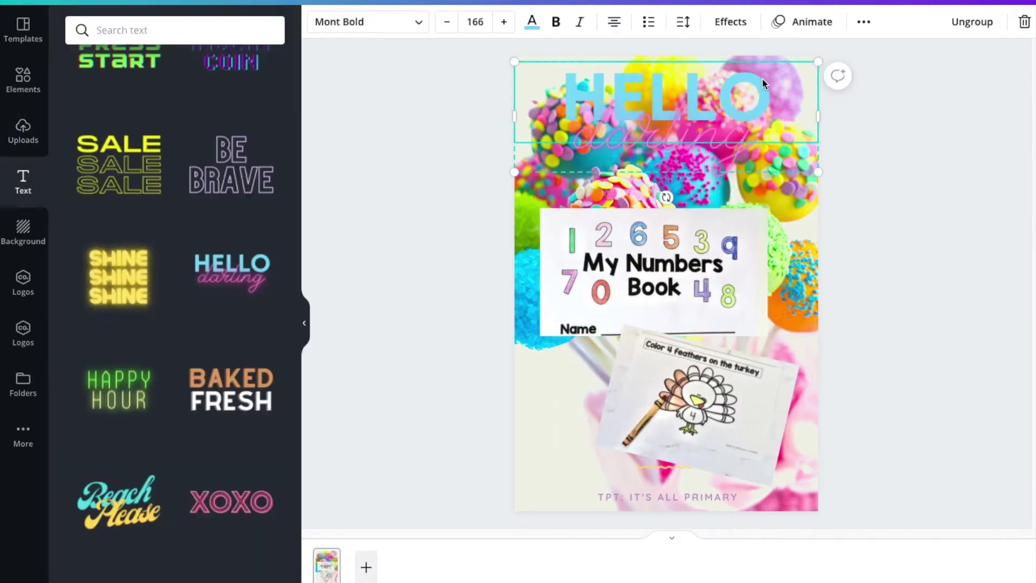
- Replace the HELLO darling text at the pin's top with NUMBER RECOGNITION and tighten its line spacing
{"action": "double_click", "coordinate": [678, 99]}
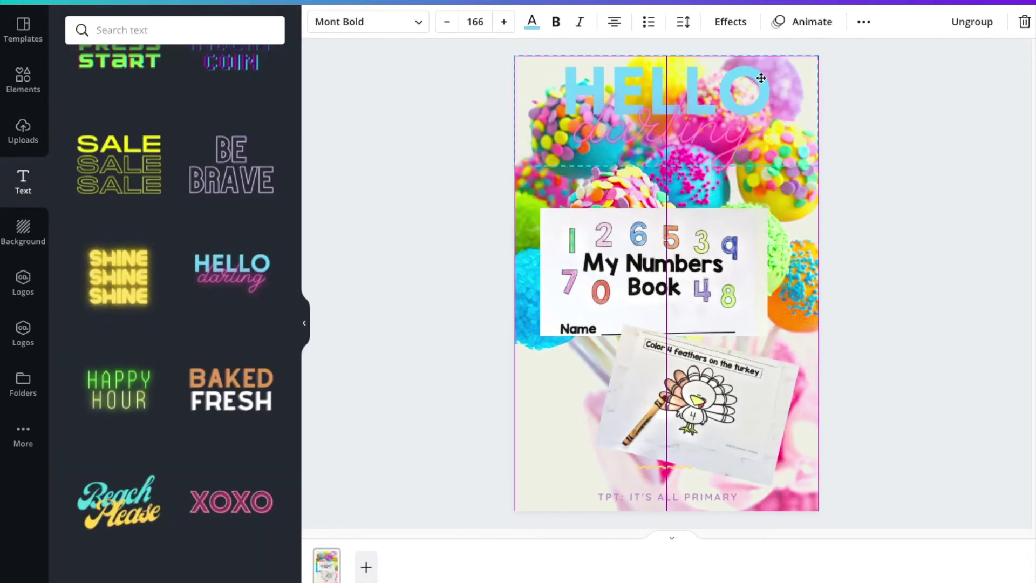
{"action": "type", "text": "NUMBER RECOGNITION"}
{"action": "key", "text": "ctrl+a"}
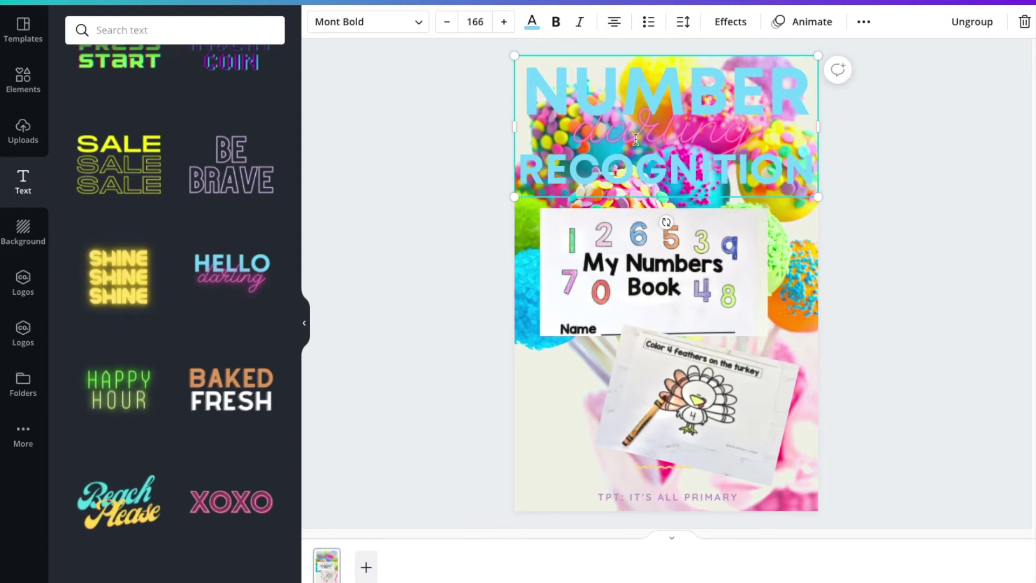
{"action": "left_click", "coordinate": [683, 21]}
{"action": "left_click_drag", "start_coordinate": [798, 97], "coordinate": [803, 141]}
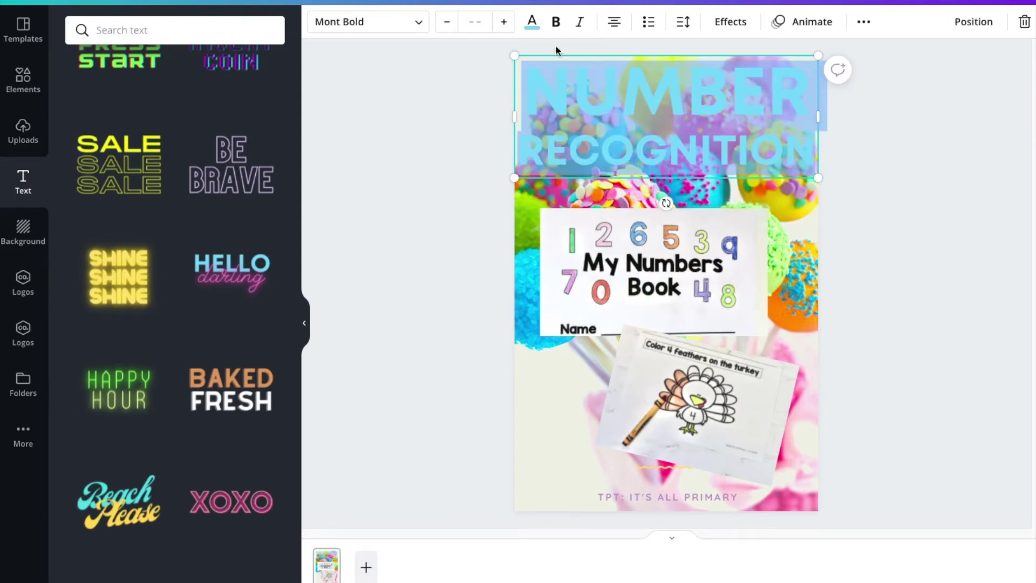
- Try the Shadow, Lift and Splice text effects on the NUMBER RECOGNITION headline and reset its style to None
{"action": "left_click", "coordinate": [731, 22]}
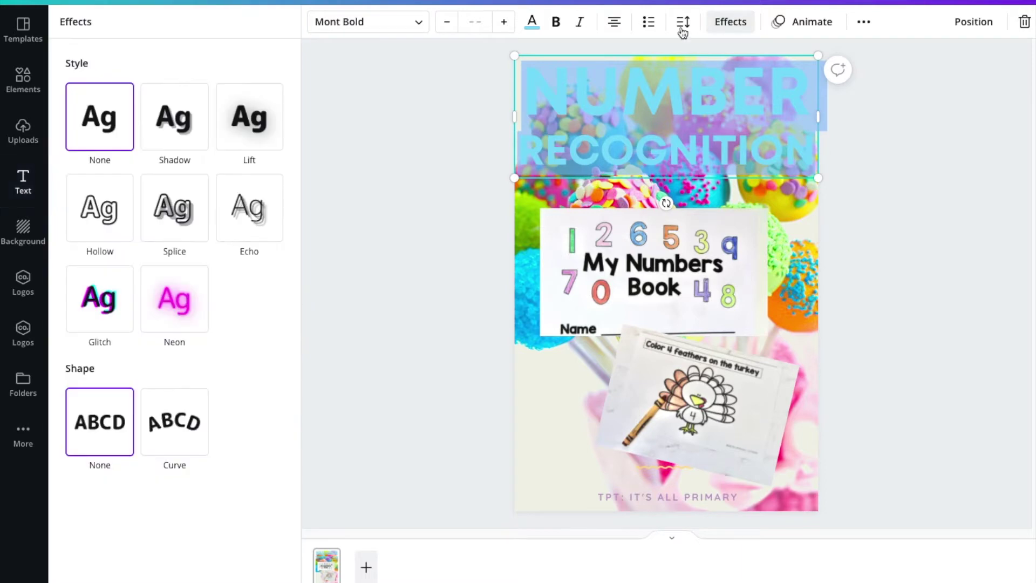
{"action": "left_click", "coordinate": [181, 134]}
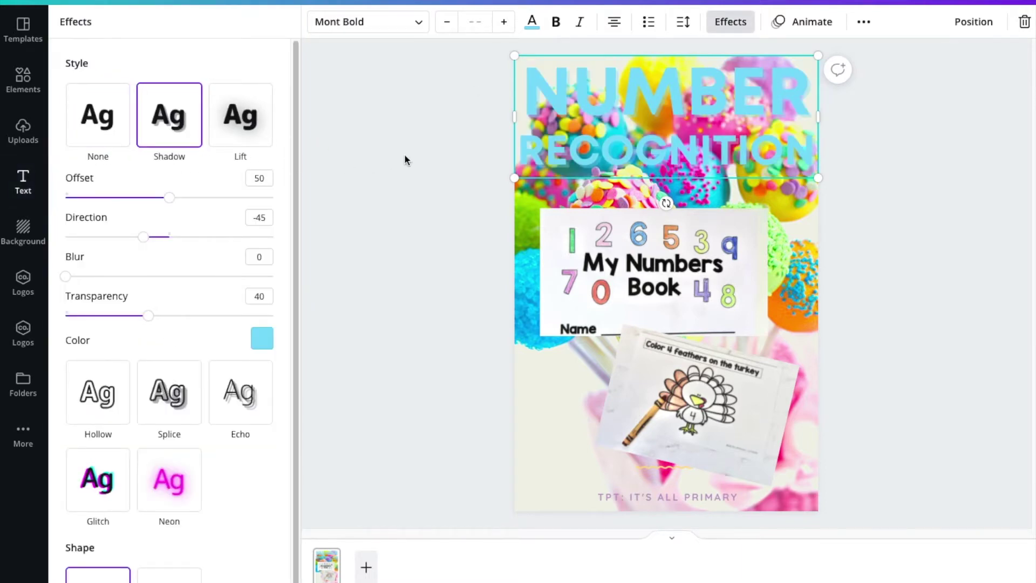
{"action": "key", "text": "Escape"}
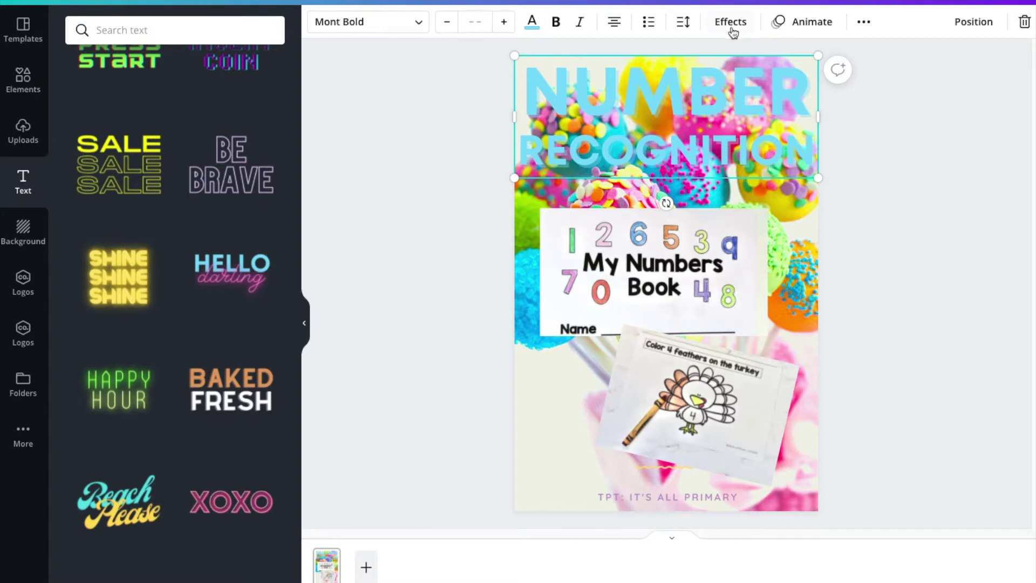
{"action": "left_click", "coordinate": [731, 22]}
{"action": "left_click", "coordinate": [245, 123]}
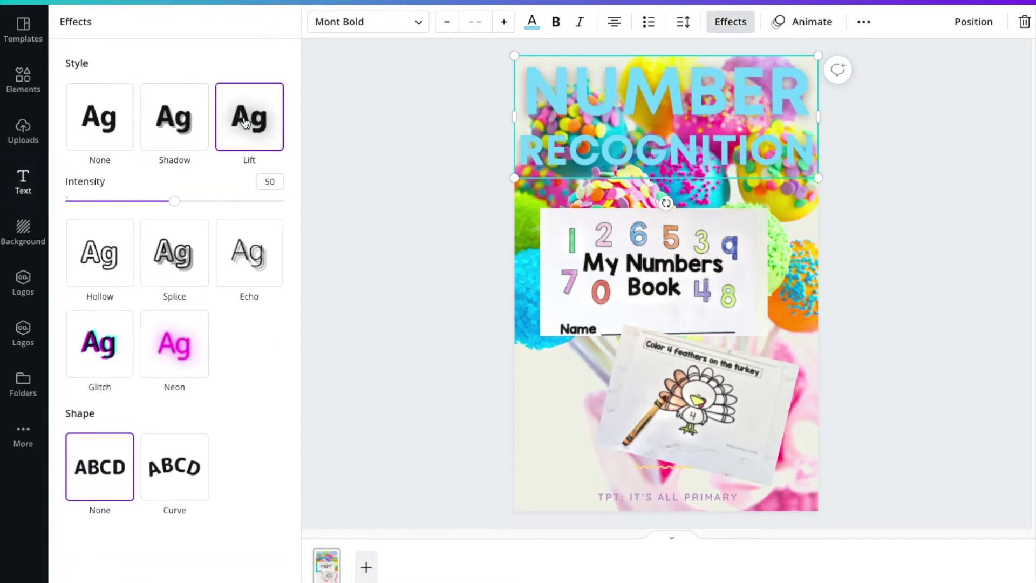
{"action": "left_click", "coordinate": [182, 263]}
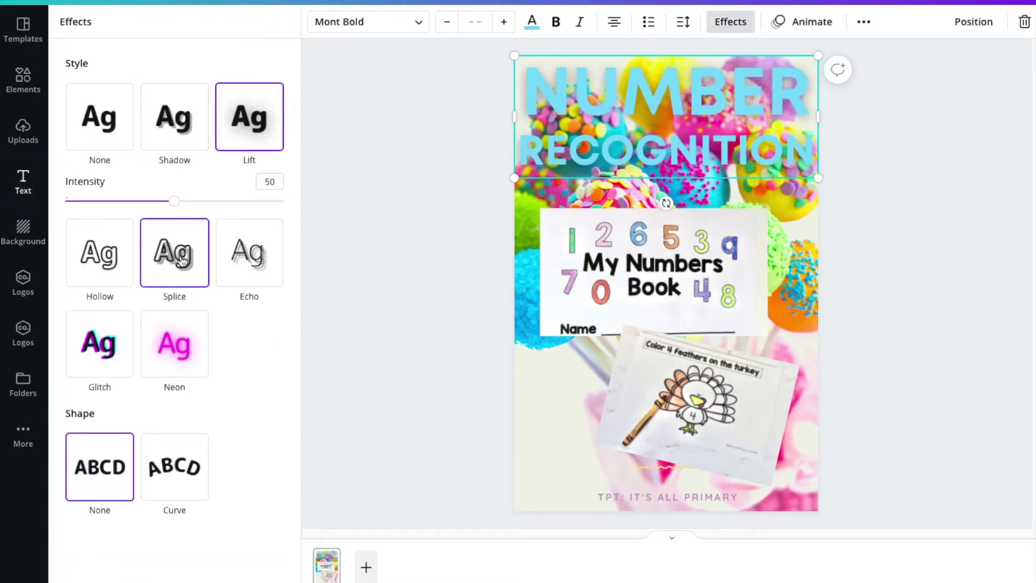
{"action": "left_click", "coordinate": [249, 209]}
{"action": "left_click", "coordinate": [175, 221]}
{"action": "left_click", "coordinate": [101, 132]}
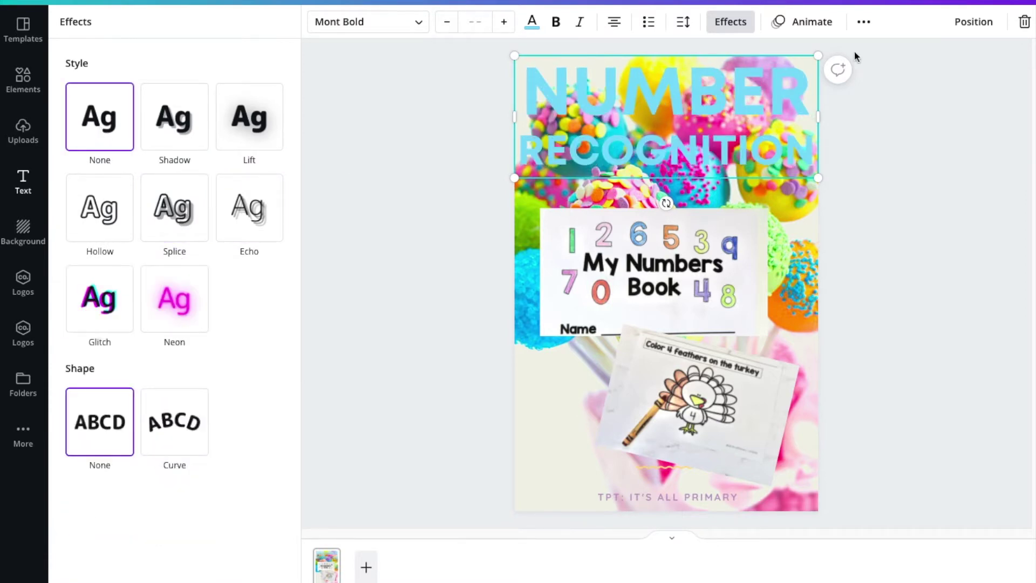
- Duplicate the NUMBER RECOGNITION headline and place the copy over the original, offset slightly down and to the left
{"action": "left_click", "coordinate": [863, 23]}
{"action": "left_click", "coordinate": [858, 55]}
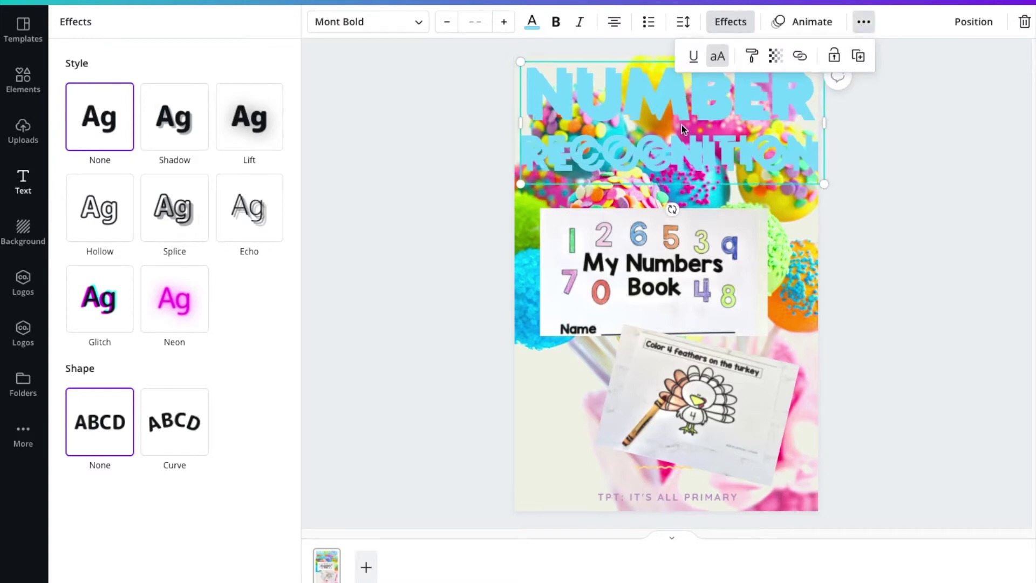
{"action": "left_click_drag", "start_coordinate": [684, 113], "coordinate": [679, 106]}
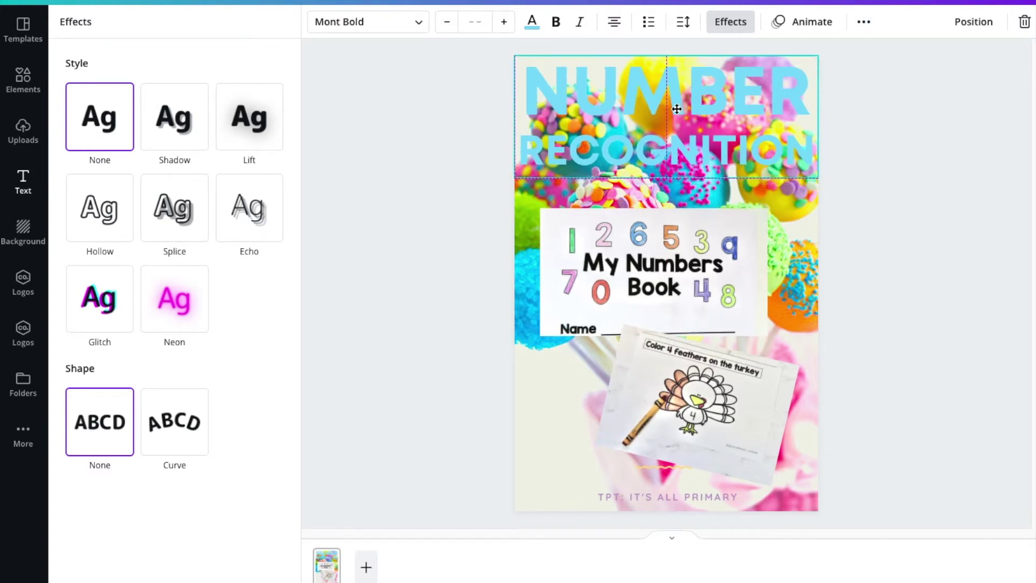
{"action": "key", "text": "Down"}
{"action": "key", "text": "Down"}
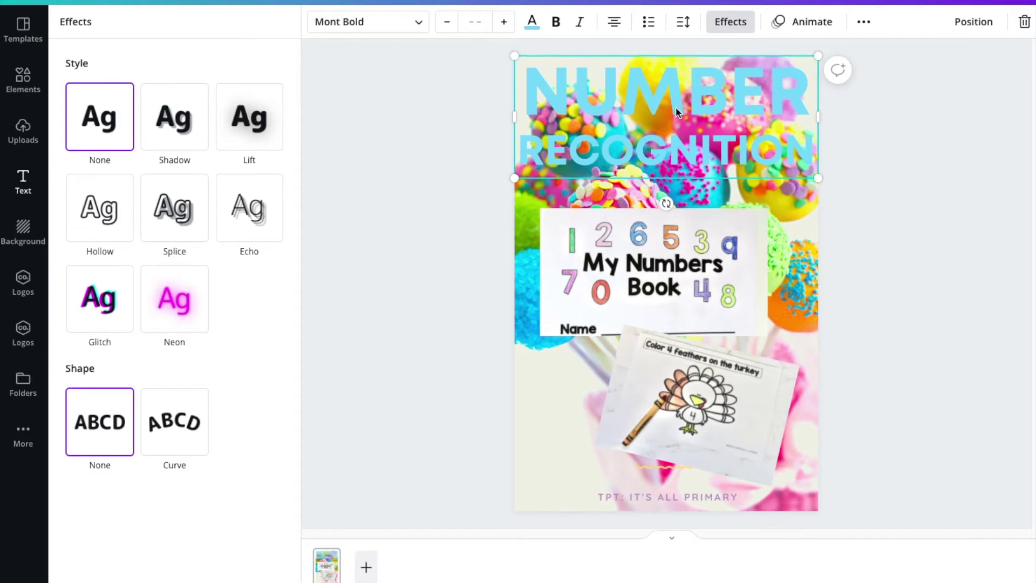
{"action": "key", "text": "Left"}
{"action": "key", "text": "Left"}
{"action": "key", "text": "Left"}
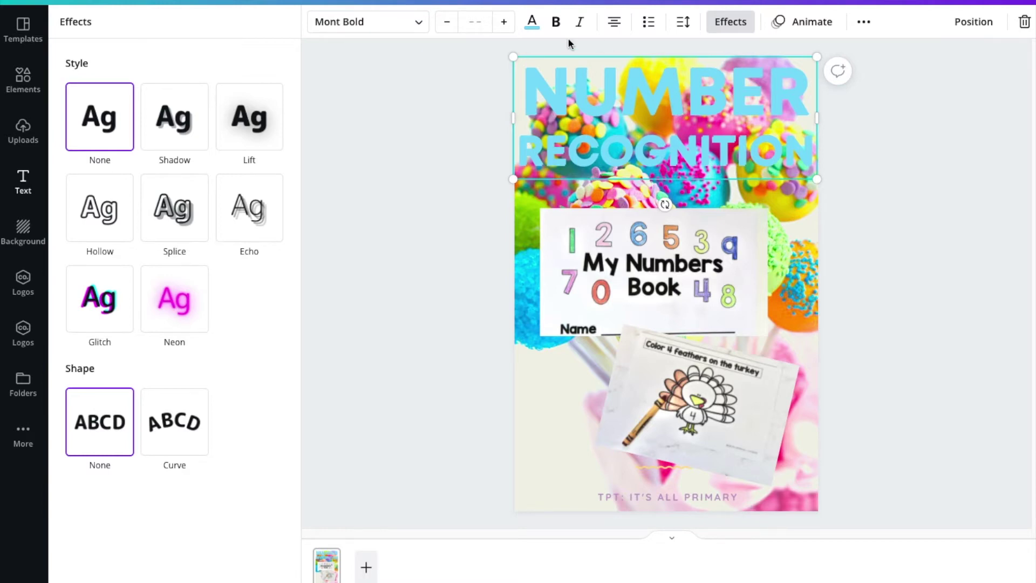
- Color the duplicate headline dark navy and send it behind the light blue headline as an offset shadow
{"action": "left_click", "coordinate": [532, 23]}
{"action": "left_click", "coordinate": [119, 221]}
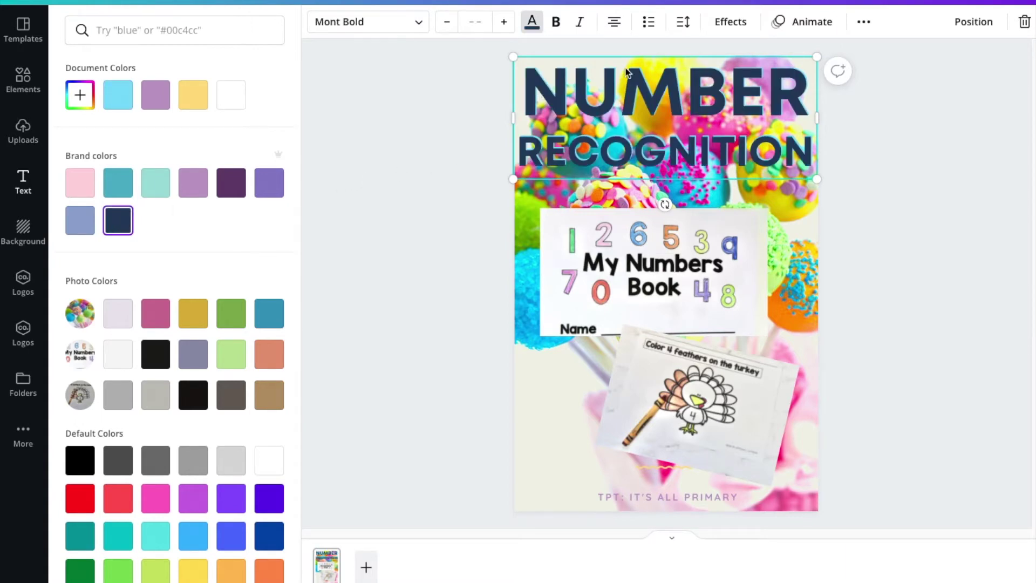
{"action": "left_click", "coordinate": [967, 31]}
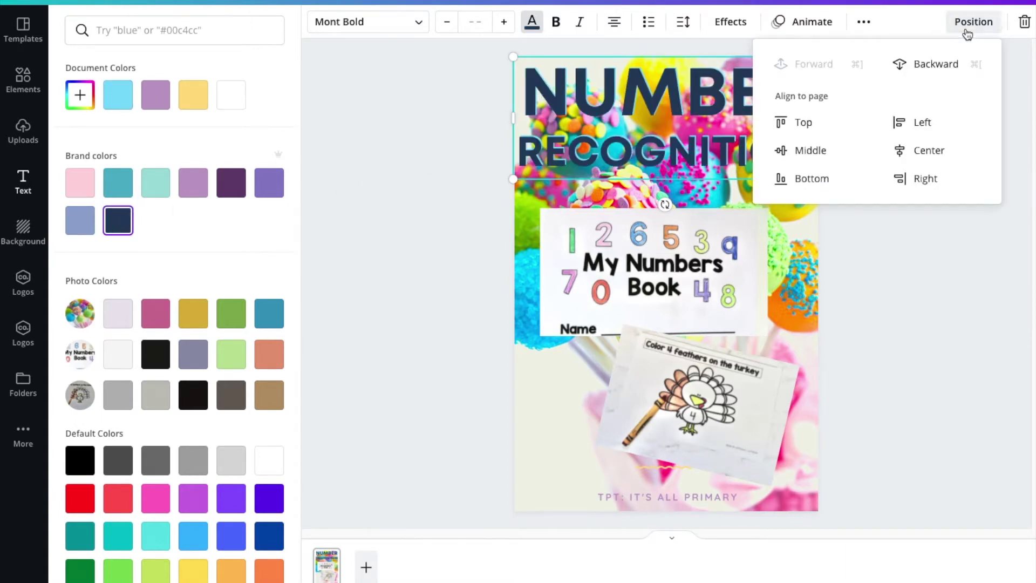
{"action": "left_click", "coordinate": [939, 64]}
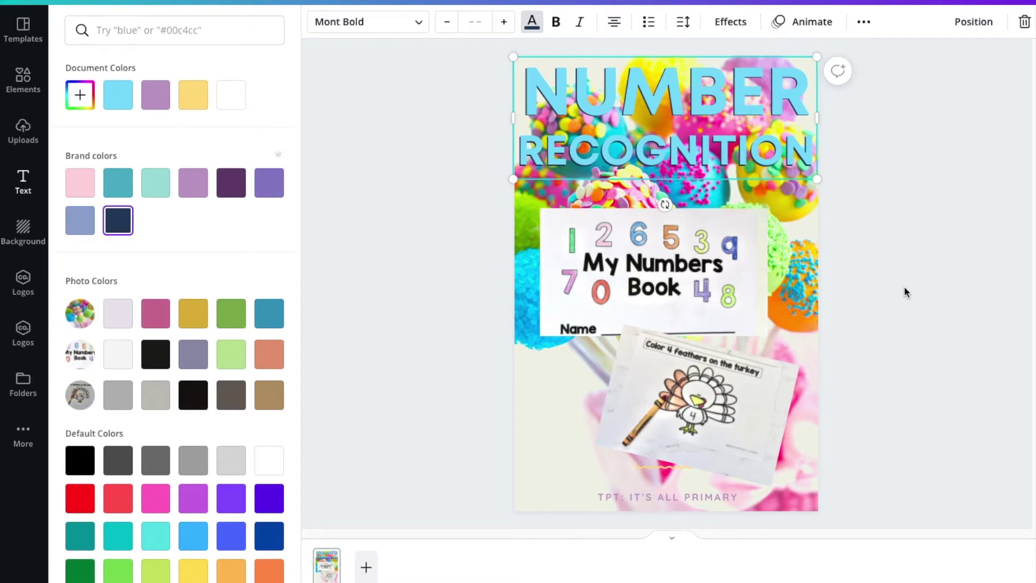
{"action": "left_click", "coordinate": [682, 96]}
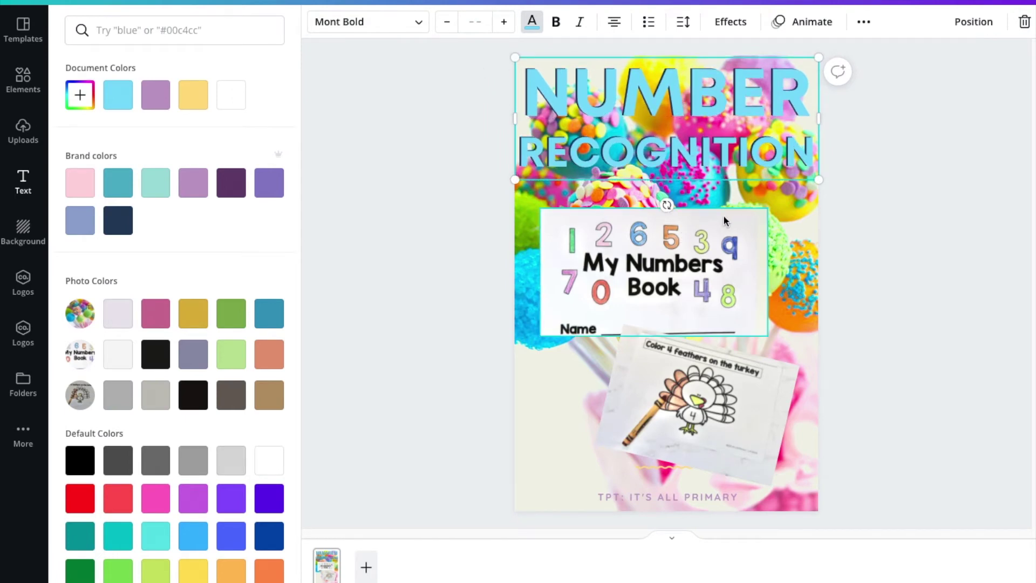
{"action": "left_click", "coordinate": [863, 219]}
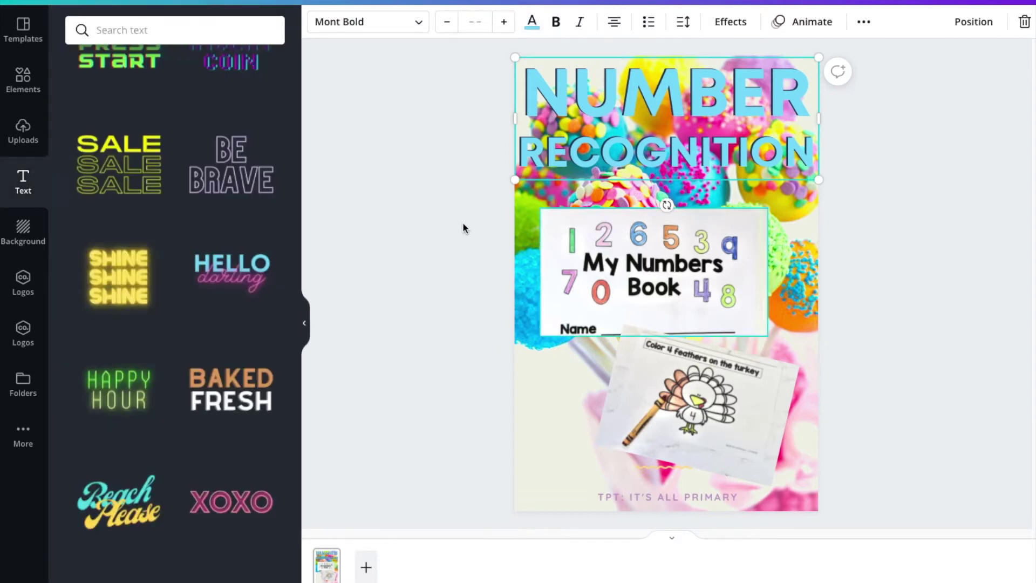
- Center the My Numbers Book image horizontally on the pin and move the turkey photo up slightly over its lower edge
{"action": "left_click", "coordinate": [423, 230]}
{"action": "left_click_drag", "start_coordinate": [647, 259], "coordinate": [659, 253]}
{"action": "left_click_drag", "start_coordinate": [735, 415], "coordinate": [738, 395]}
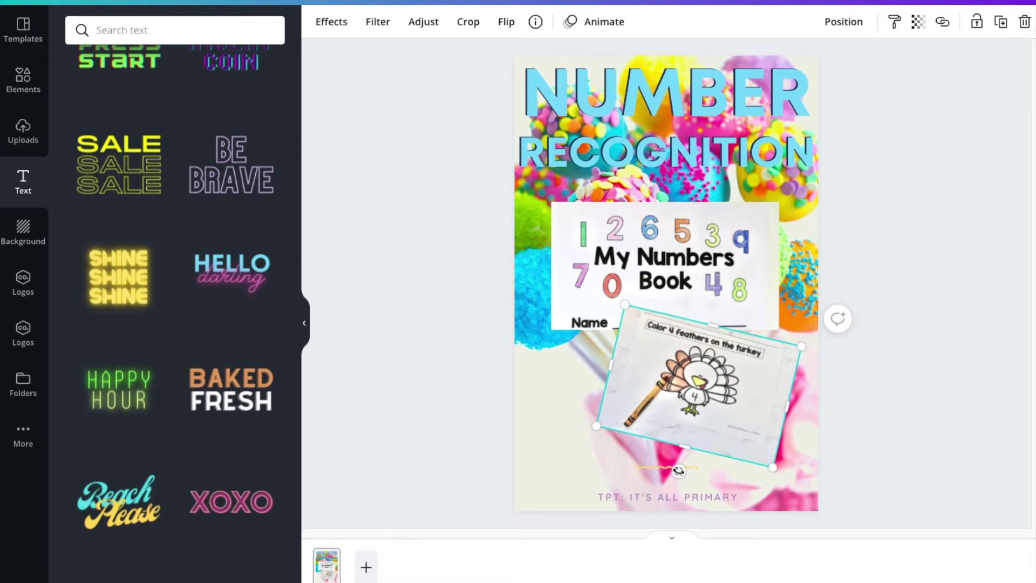
- Rotate the turkey photo to a shallower tilt and adjust it so the white paper looks brighter
{"action": "left_click_drag", "start_coordinate": [675, 470], "coordinate": [688, 473]}
{"action": "left_click", "coordinate": [423, 22]}
{"action": "left_click_drag", "start_coordinate": [215, 59], "coordinate": [215, 56]}
{"action": "left_click", "coordinate": [345, 229]}
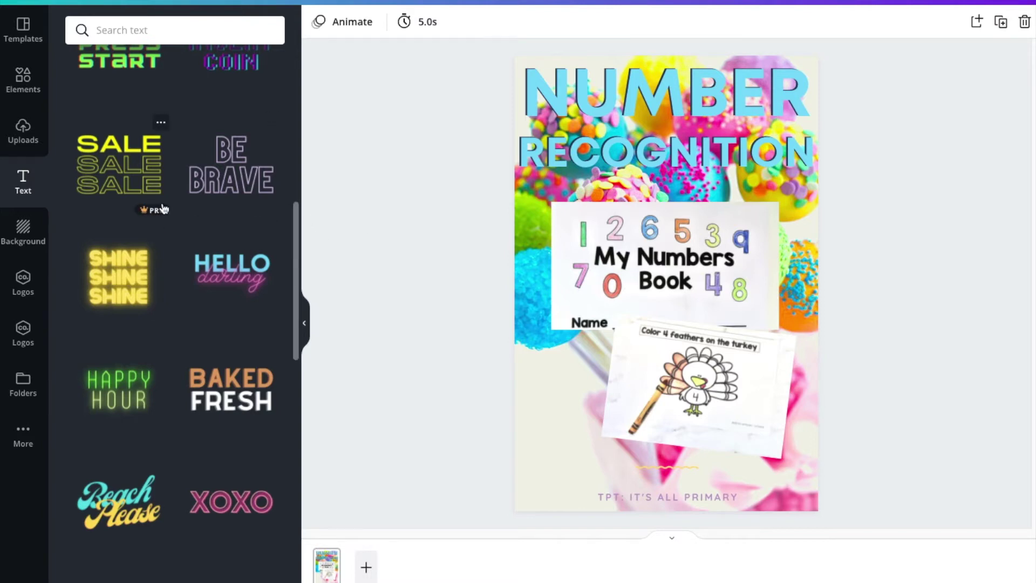
- Add a square, resize it slightly larger than the My Numbers Book image, and send it behind that image as a frame
{"action": "left_click", "coordinate": [23, 79]}
{"action": "left_click", "coordinate": [130, 235]}
{"action": "left_click_drag", "start_coordinate": [583, 283], "coordinate": [545, 282]}
{"action": "left_click_drag", "start_coordinate": [746, 283], "coordinate": [787, 286]}
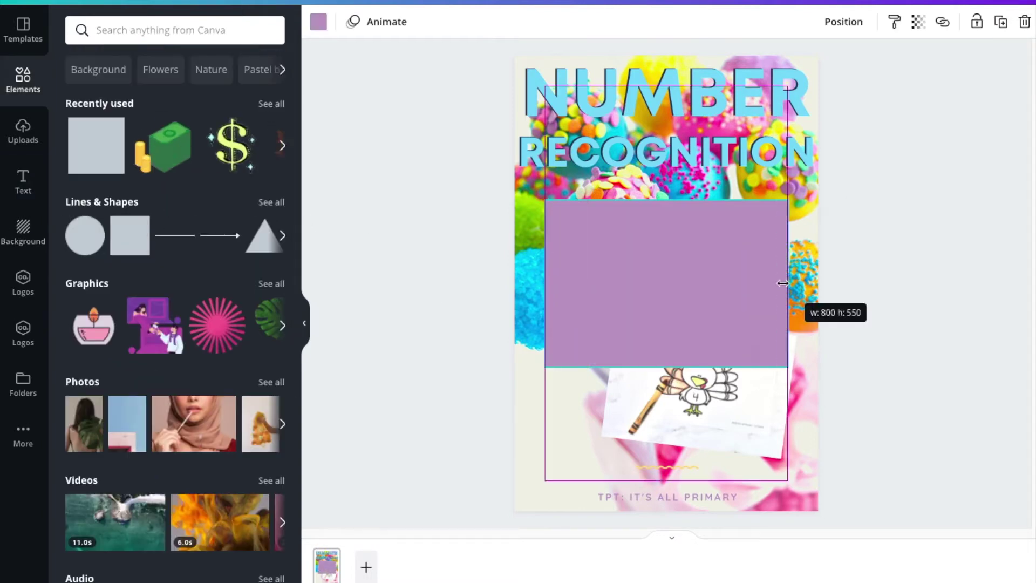
{"action": "left_click_drag", "start_coordinate": [667, 364], "coordinate": [667, 335]}
{"action": "left_click", "coordinate": [844, 22]}
{"action": "left_click", "coordinate": [802, 63]}
{"action": "left_click", "coordinate": [803, 63]}
{"action": "left_click", "coordinate": [927, 190]}
- Fit a second square, tilted to match, behind the turkey photo as its border, and color both frames light blue
{"action": "left_click", "coordinate": [702, 383]}
{"action": "left_click_drag", "start_coordinate": [666, 199], "coordinate": [673, 270]}
{"action": "left_click", "coordinate": [130, 236]}
{"action": "left_click_drag", "start_coordinate": [667, 392], "coordinate": [656, 397]}
{"action": "left_click_drag", "start_coordinate": [666, 318], "coordinate": [693, 369]}
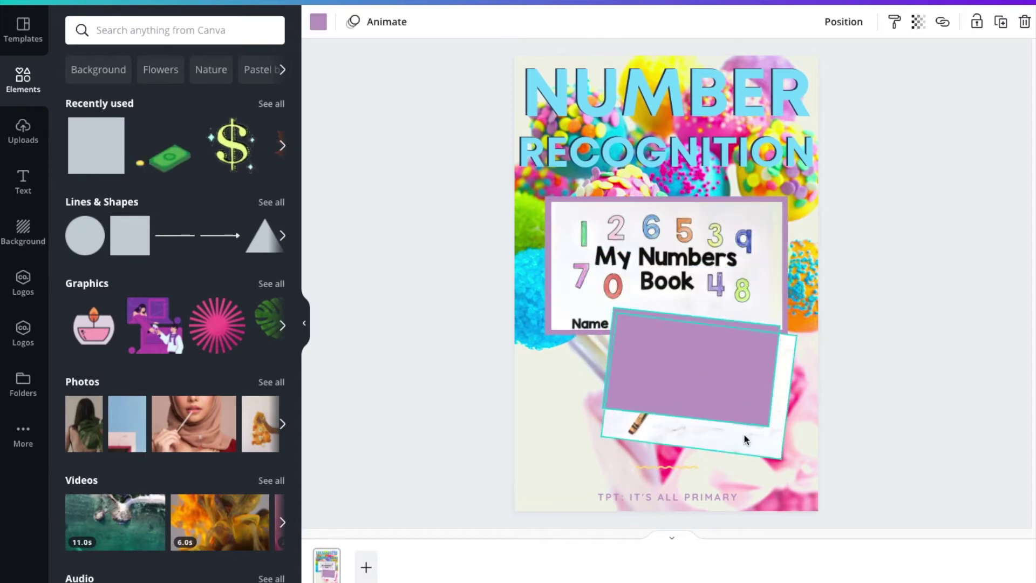
{"action": "left_click_drag", "start_coordinate": [685, 417], "coordinate": [679, 453]}
{"action": "left_click_drag", "start_coordinate": [773, 397], "coordinate": [797, 401]}
{"action": "left_click", "coordinate": [843, 22]}
{"action": "left_click", "coordinate": [803, 64]}
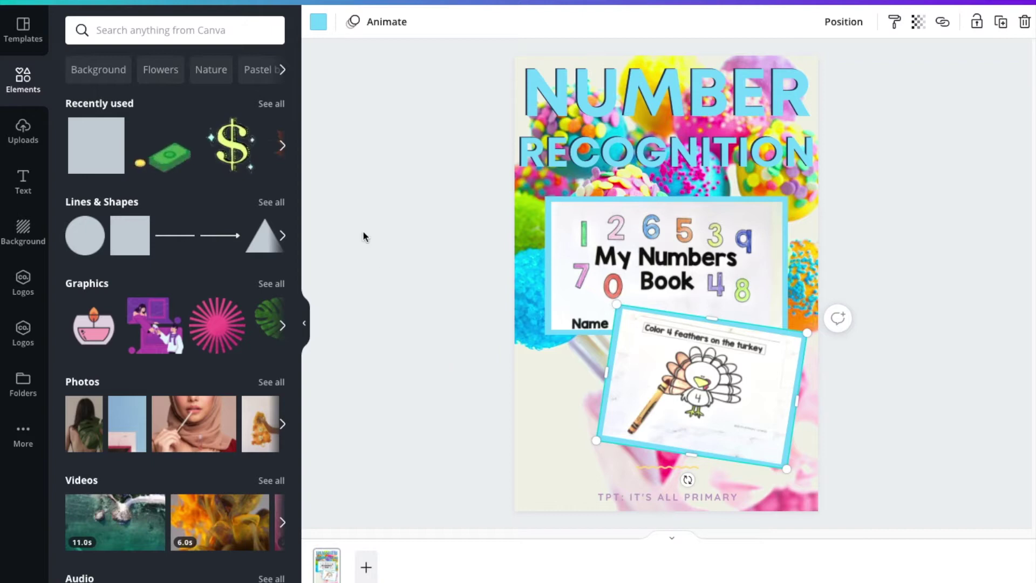
- Search the elements for "numbers" and narrow the results to animated graphics
{"action": "left_click", "coordinate": [144, 30]}
{"action": "type", "text": "numbers"}
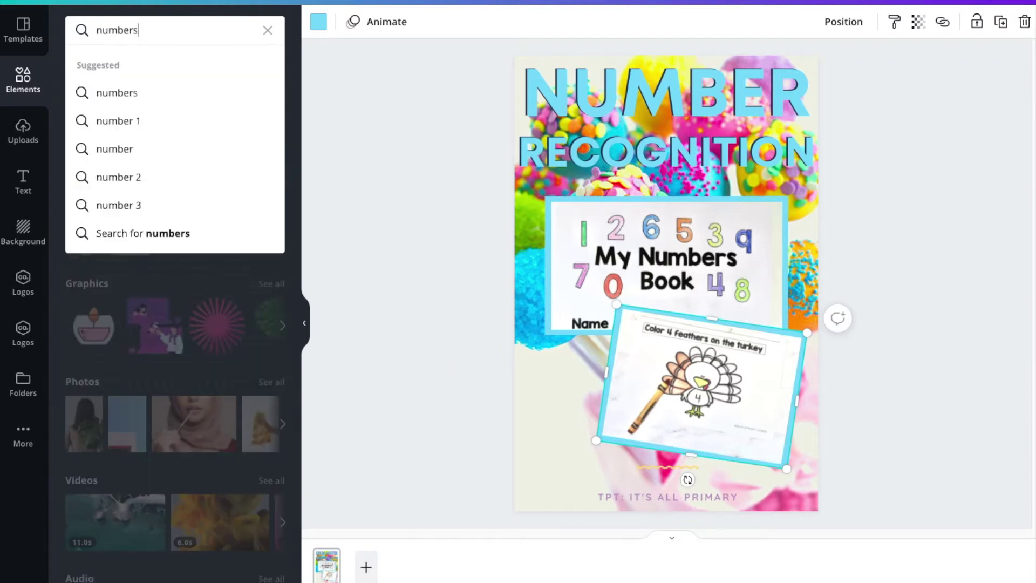
{"action": "key", "text": "Return"}
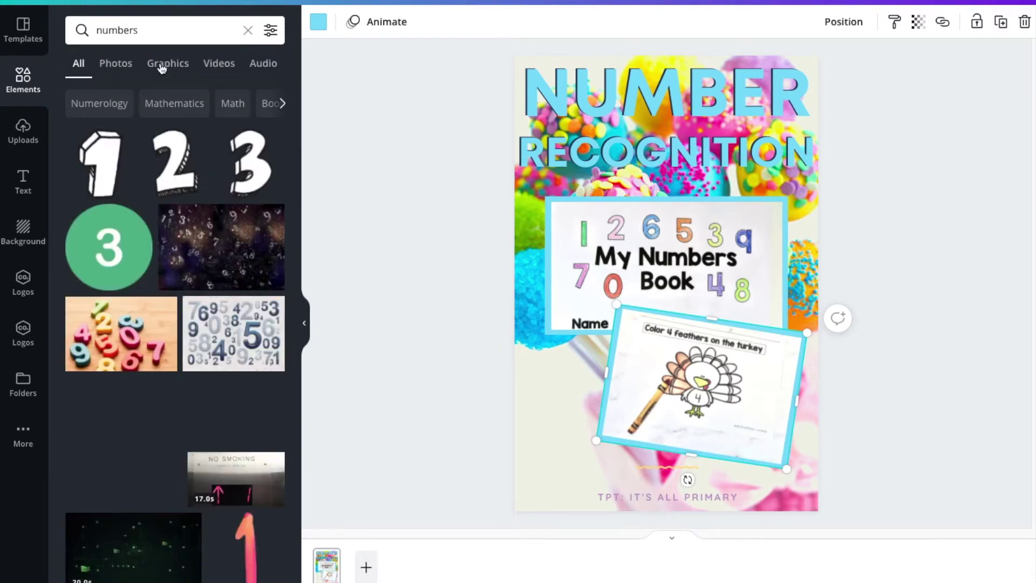
{"action": "left_click", "coordinate": [164, 68]}
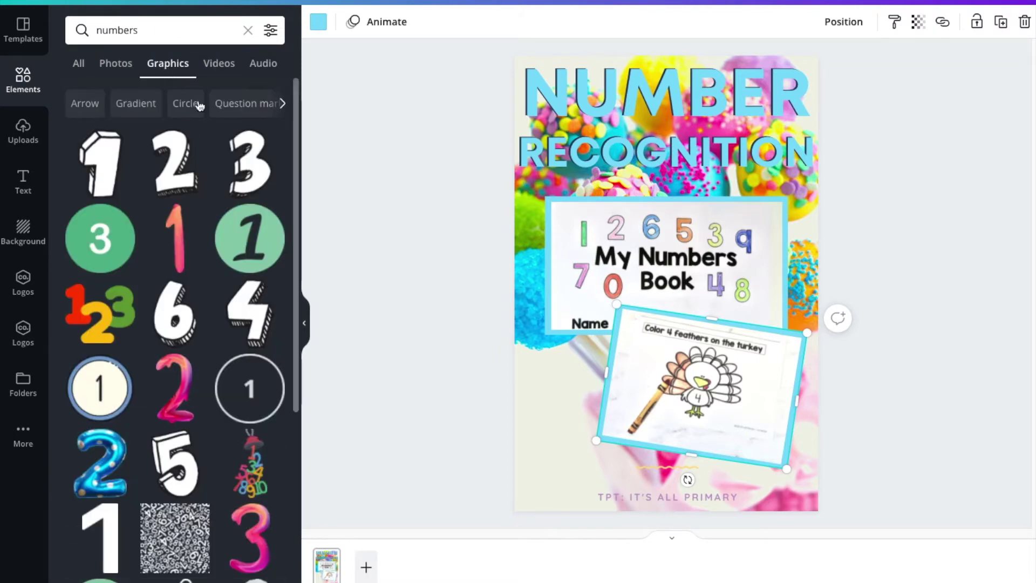
{"action": "left_click", "coordinate": [271, 31]}
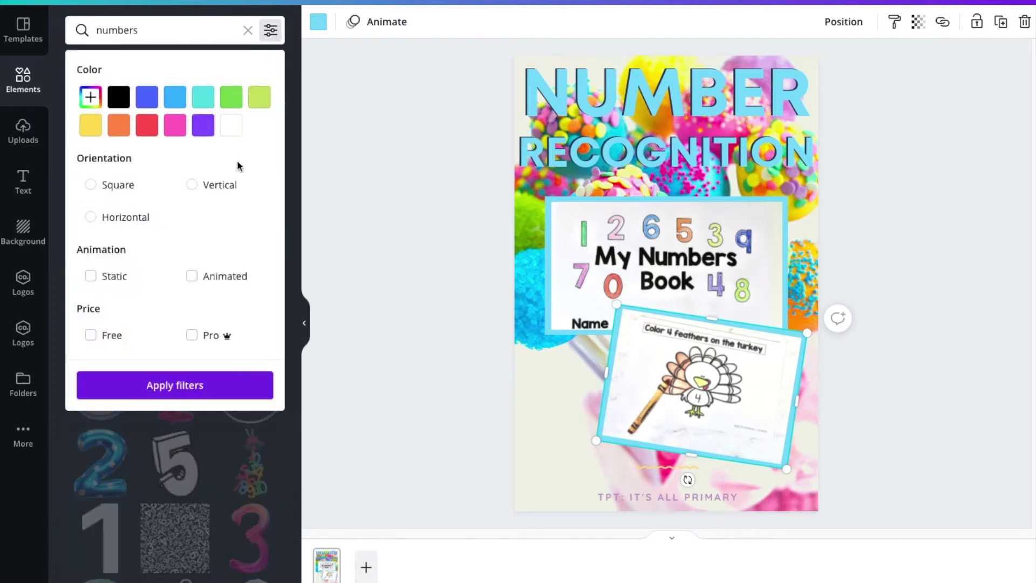
{"action": "left_click", "coordinate": [194, 276]}
{"action": "left_click", "coordinate": [170, 385]}
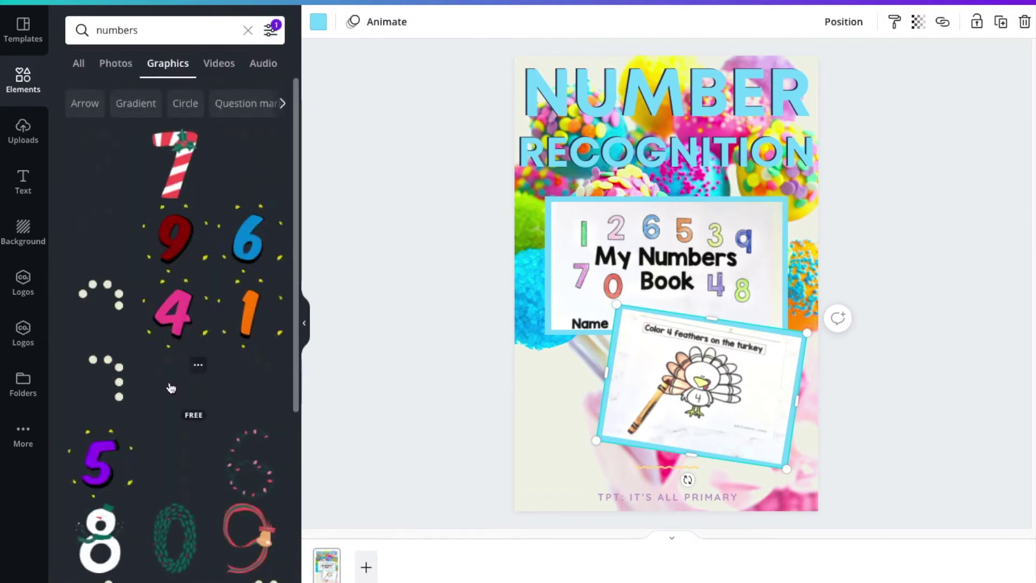
- Add animated colored number graphics 4, 6, 9, 7 and 1 and scatter them around the edges of the pin
{"action": "left_click", "coordinate": [172, 311]}
{"action": "left_click_drag", "start_coordinate": [545, 412], "coordinate": [782, 233]}
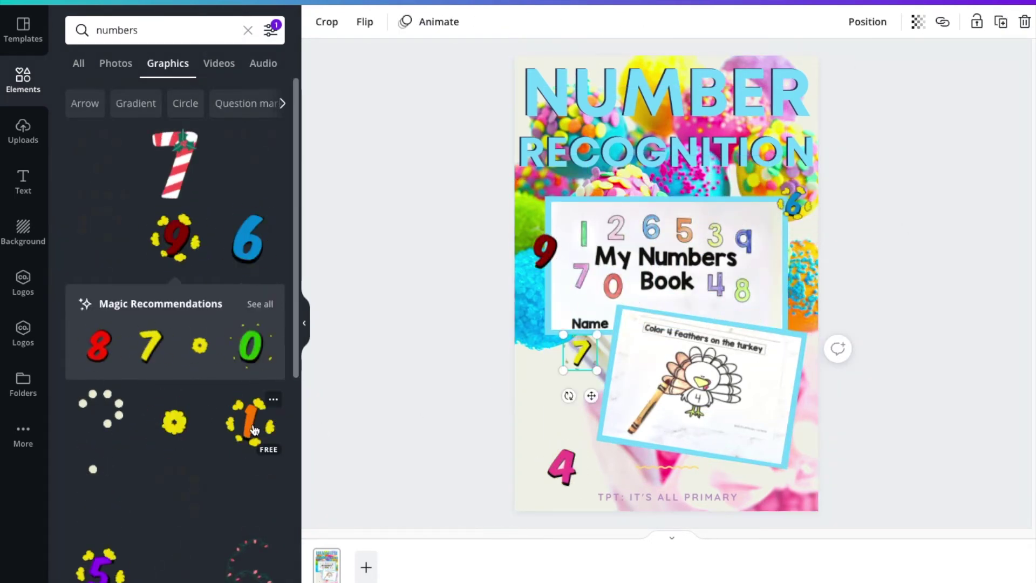
{"action": "left_click", "coordinate": [256, 431]}
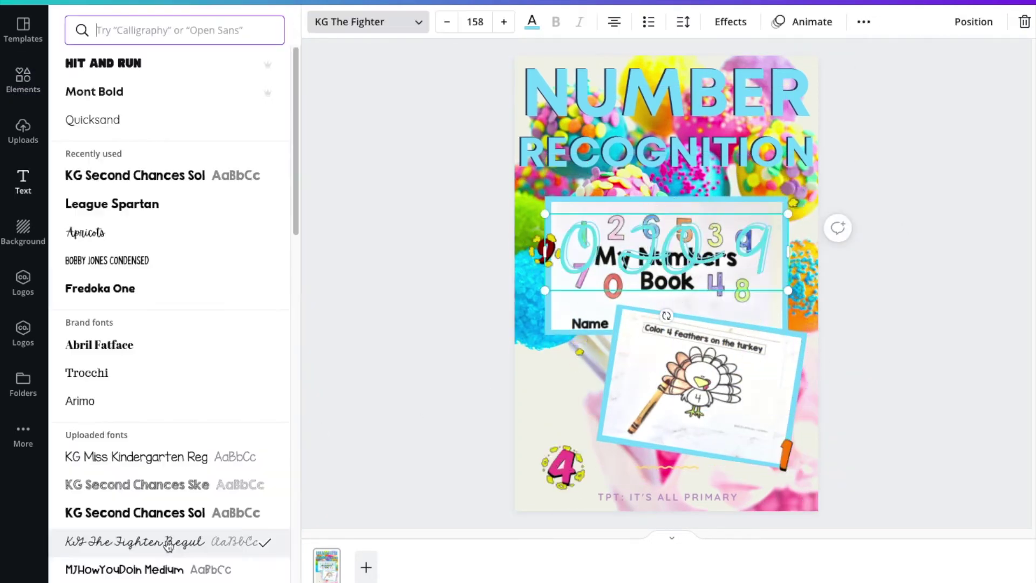
- Set the 0 TO 9 text in MJHowYouDoIn Medium at size 83.2 beneath the headline, with a navy shadow copy
{"action": "left_click", "coordinate": [152, 571]}
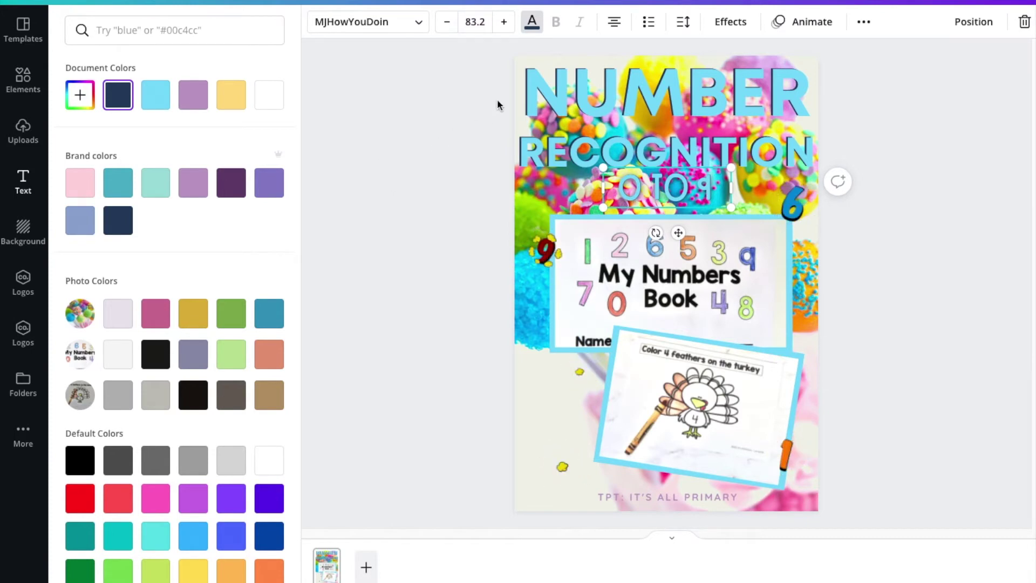
{"action": "left_click", "coordinate": [906, 400]}
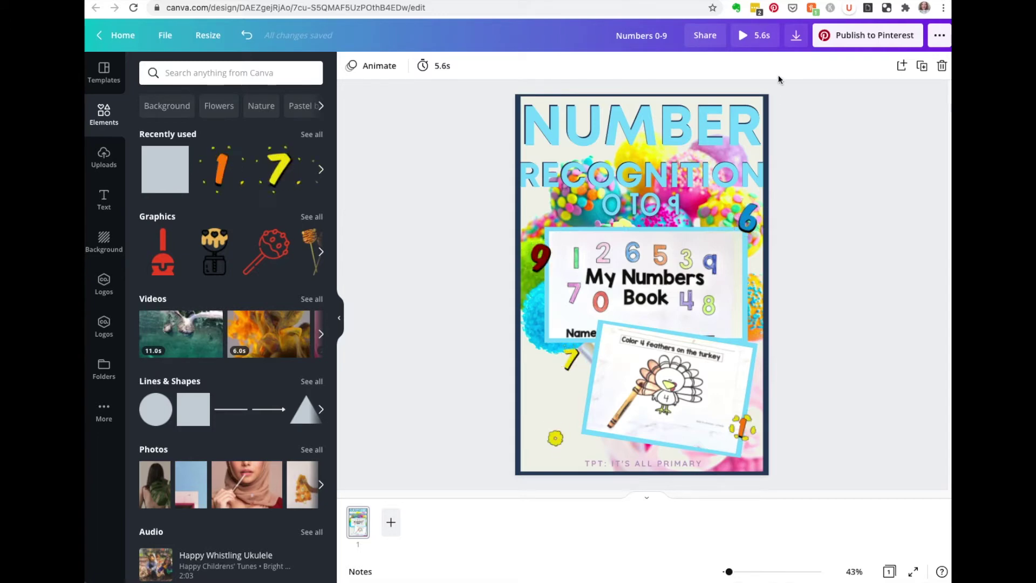
- Download the finished pin as an MP4 video and close the download message
{"action": "left_click", "coordinate": [796, 35]}
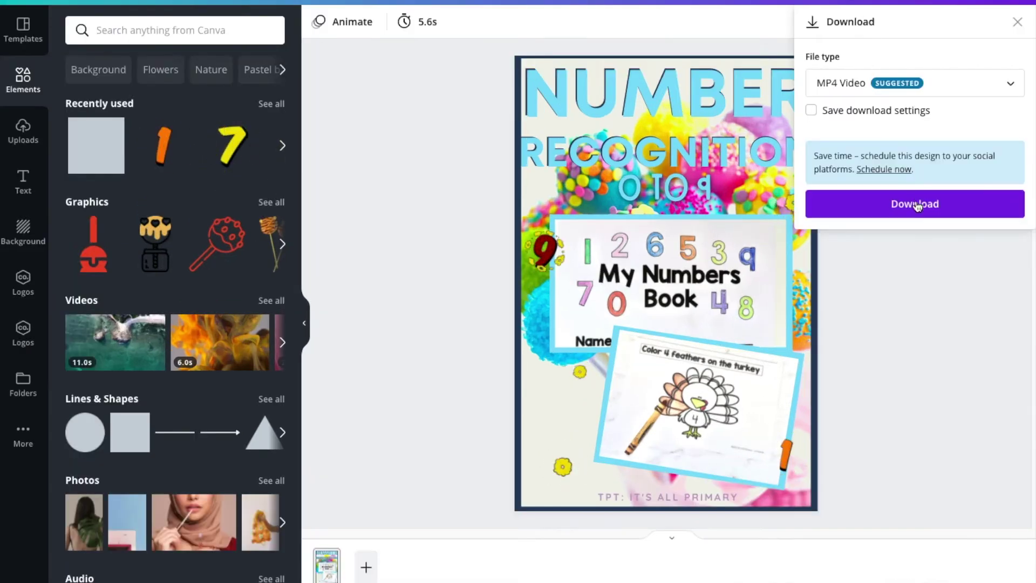
{"action": "left_click", "coordinate": [916, 205]}
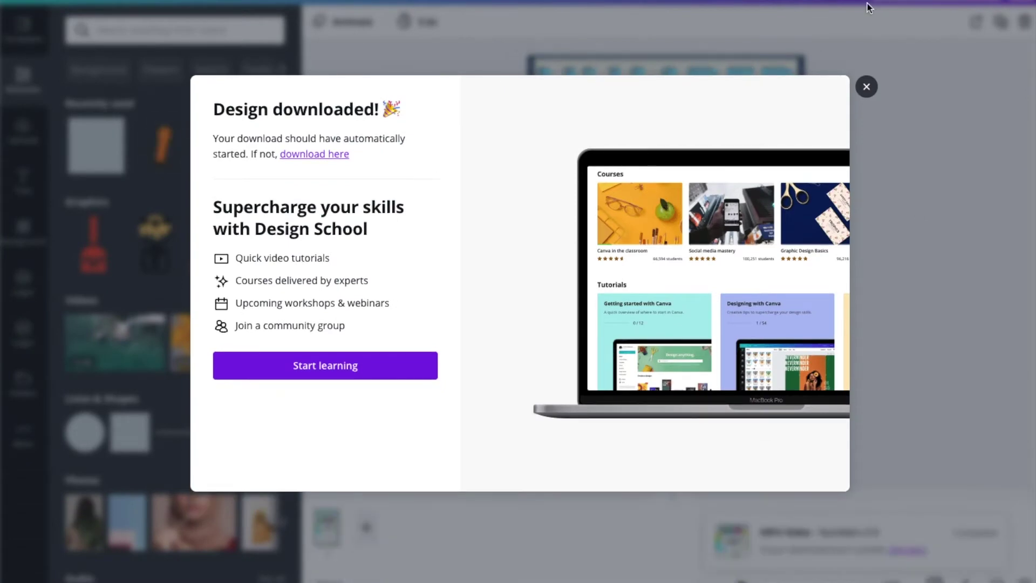
{"action": "left_click", "coordinate": [866, 88]}
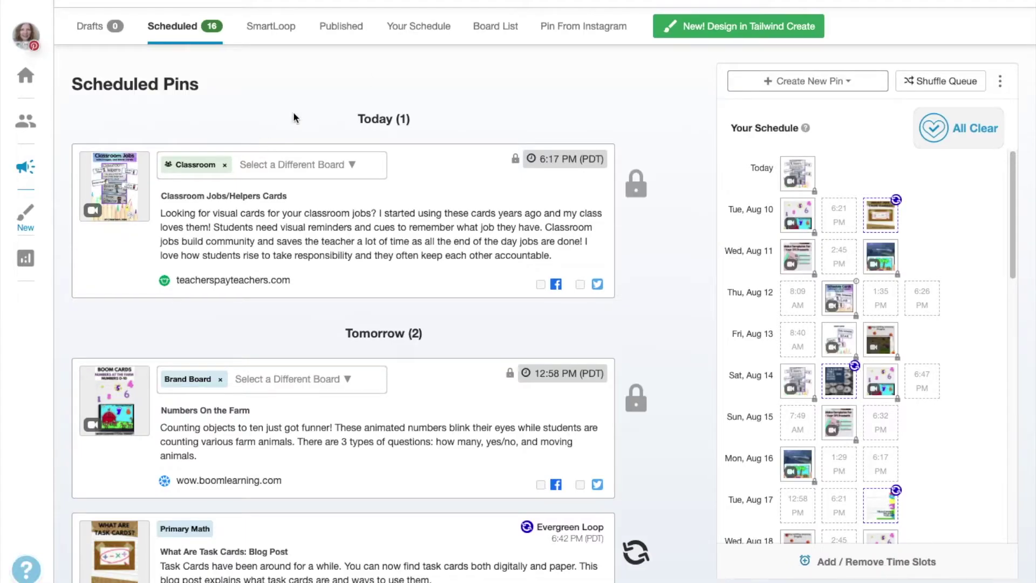
- Switch to Tailwind's drafts and upload the downloaded NUMBER RECOGNITION video as a new draft pin
{"action": "left_click", "coordinate": [91, 28]}
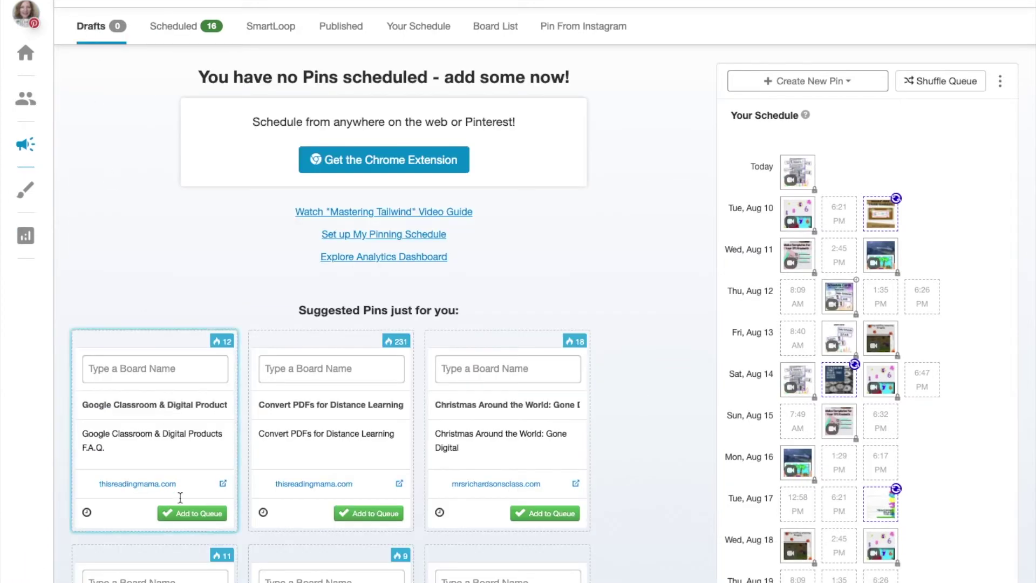
{"action": "left_click_drag", "start_coordinate": [129, 495], "coordinate": [196, 264]}
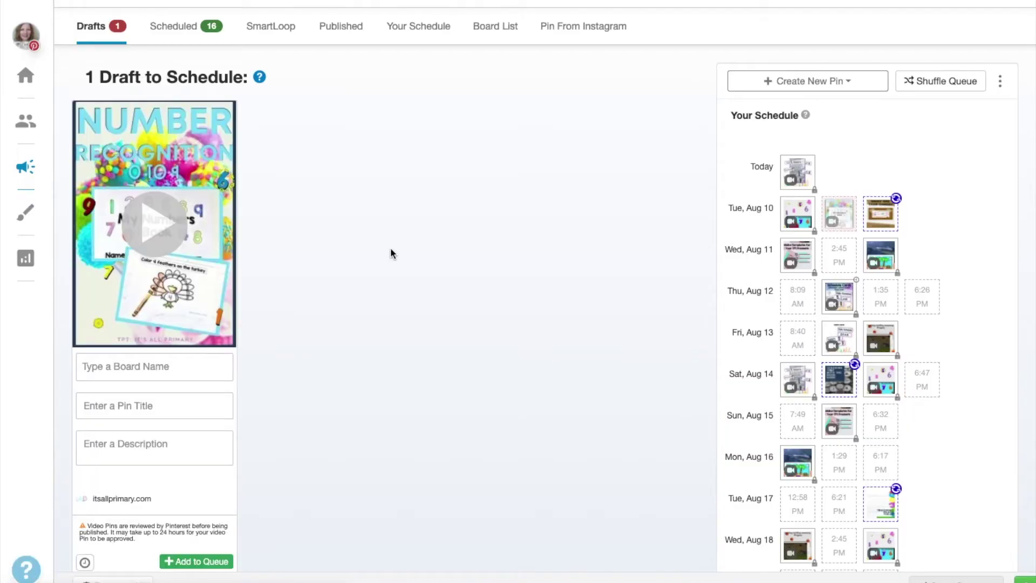
- Assign the draft pin to the My TpT Products, Primary Math and AWESOME TEACHING boards
{"action": "left_click", "coordinate": [177, 352]}
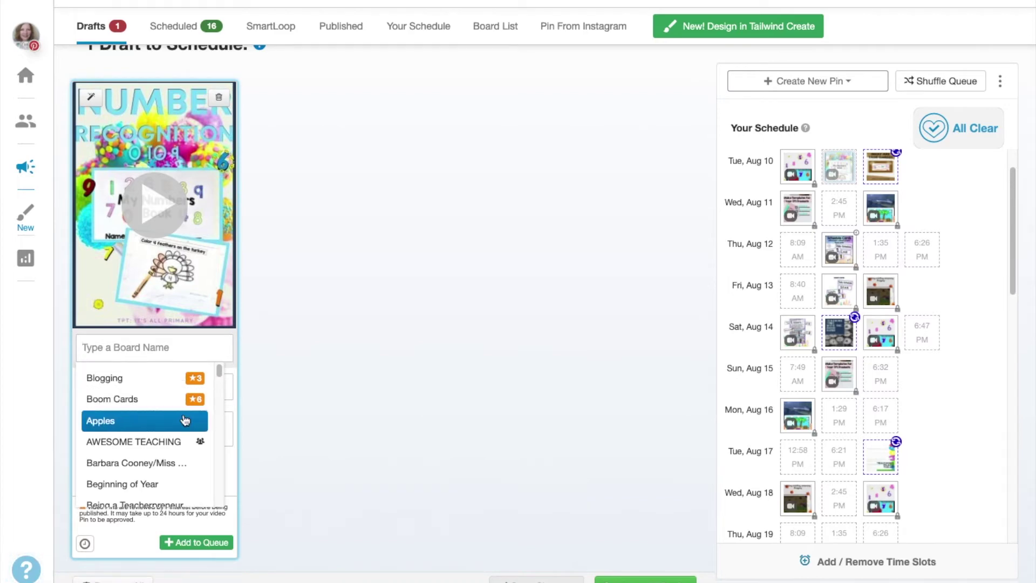
{"action": "scroll", "coordinate": [180, 437], "scroll_direction": "down", "scroll_amount": 1}
{"action": "scroll", "coordinate": [180, 437], "scroll_direction": "down", "scroll_amount": 2}
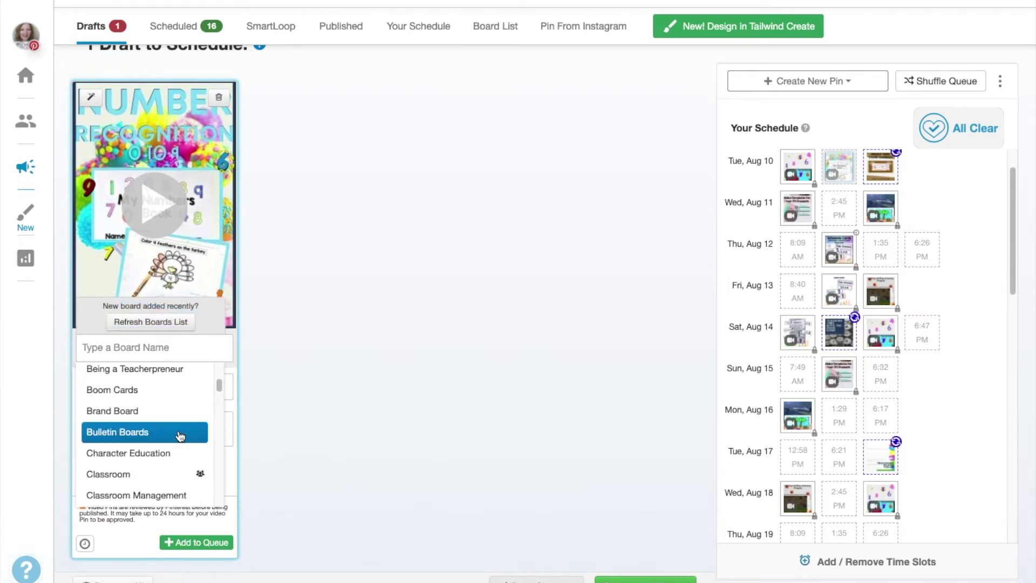
{"action": "scroll", "coordinate": [180, 436], "scroll_direction": "down", "scroll_amount": 8}
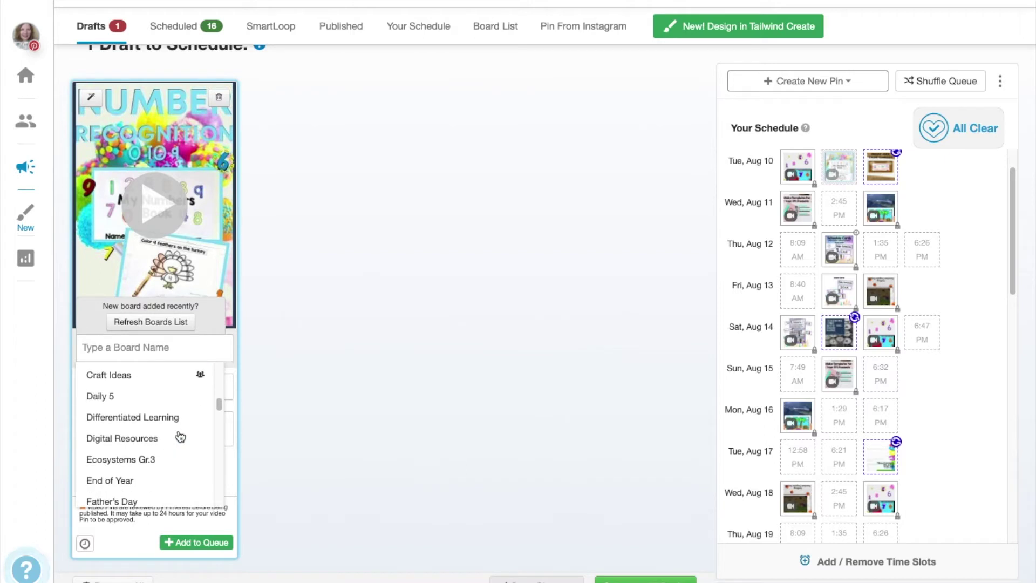
{"action": "scroll", "coordinate": [180, 436], "scroll_direction": "down", "scroll_amount": 1}
{"action": "scroll", "coordinate": [180, 436], "scroll_direction": "up", "scroll_amount": 1}
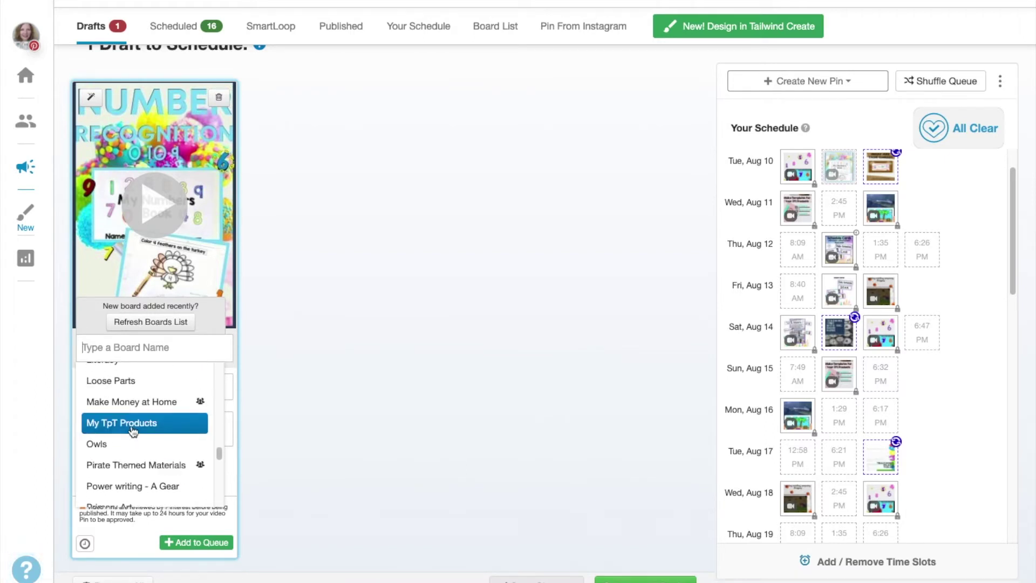
{"action": "left_click", "coordinate": [131, 424]}
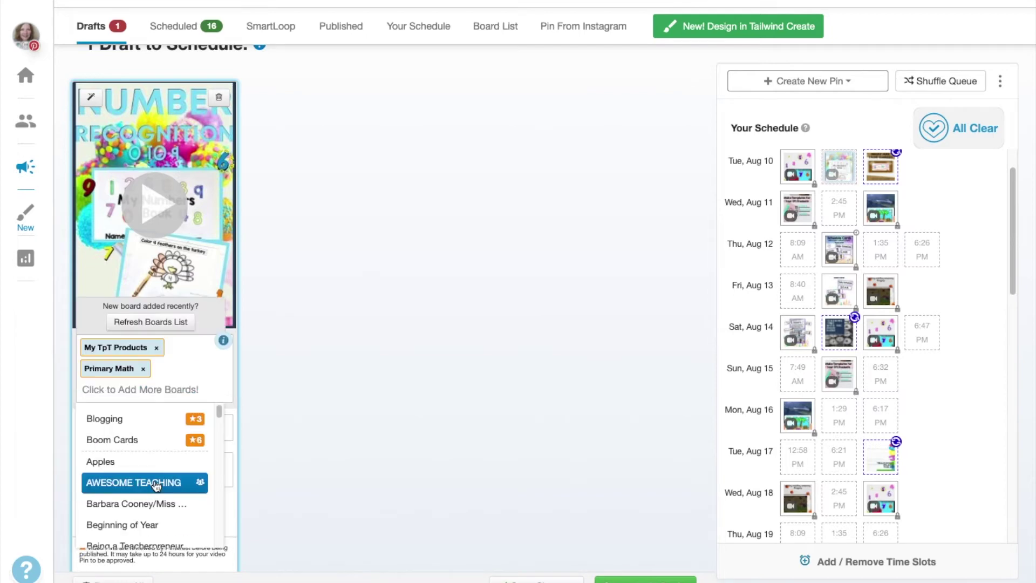
{"action": "left_click", "coordinate": [155, 481]}
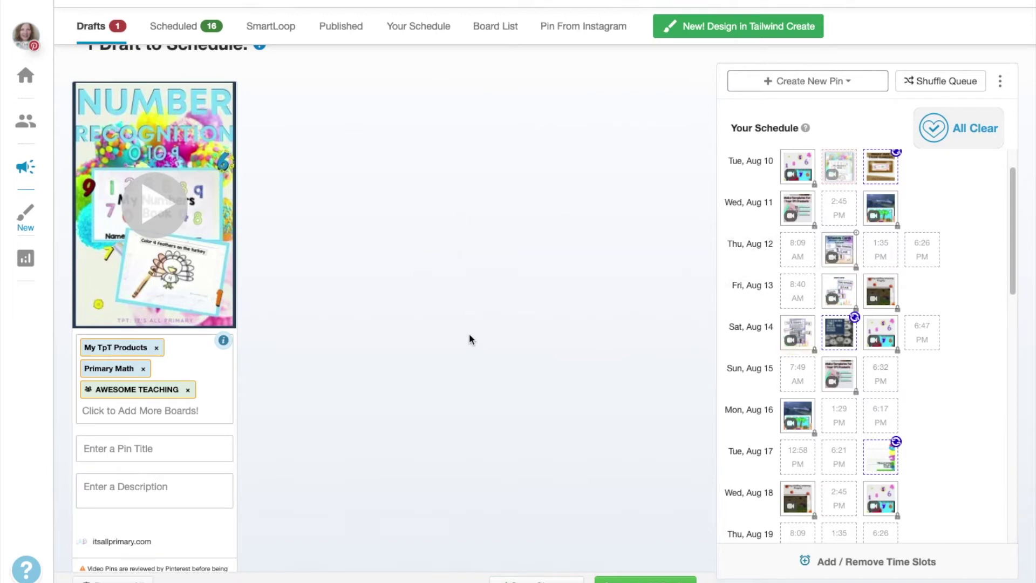
{"action": "left_click", "coordinate": [178, 446]}
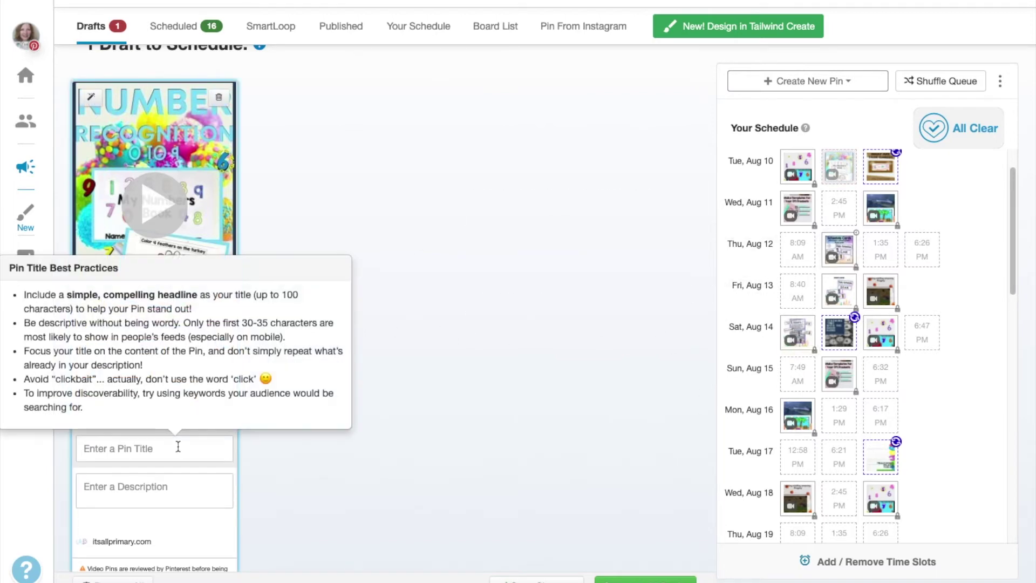
{"action": "left_click", "coordinate": [427, 280]}
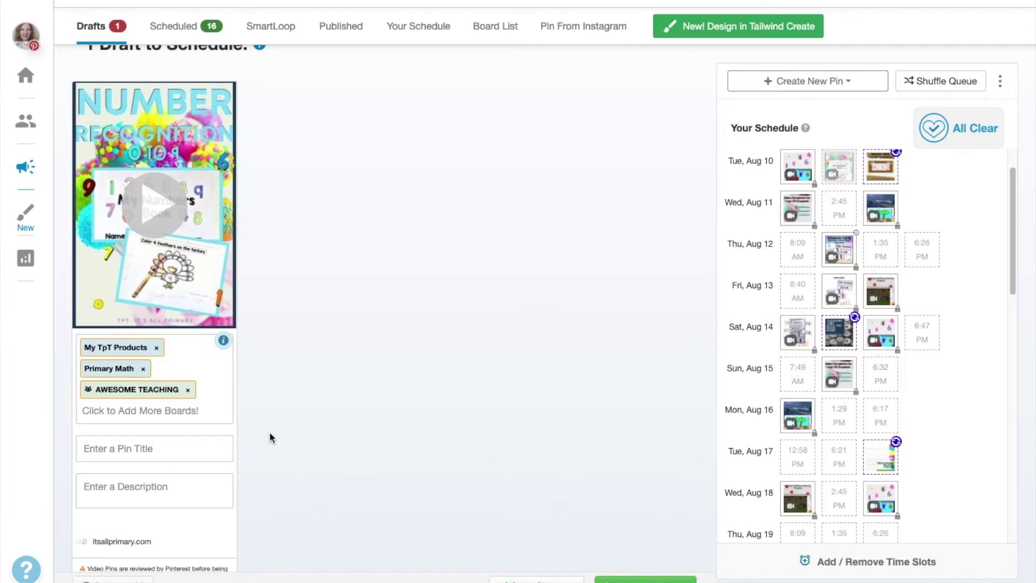
{"action": "scroll", "coordinate": [268, 435], "scroll_direction": "up", "scroll_amount": 1}
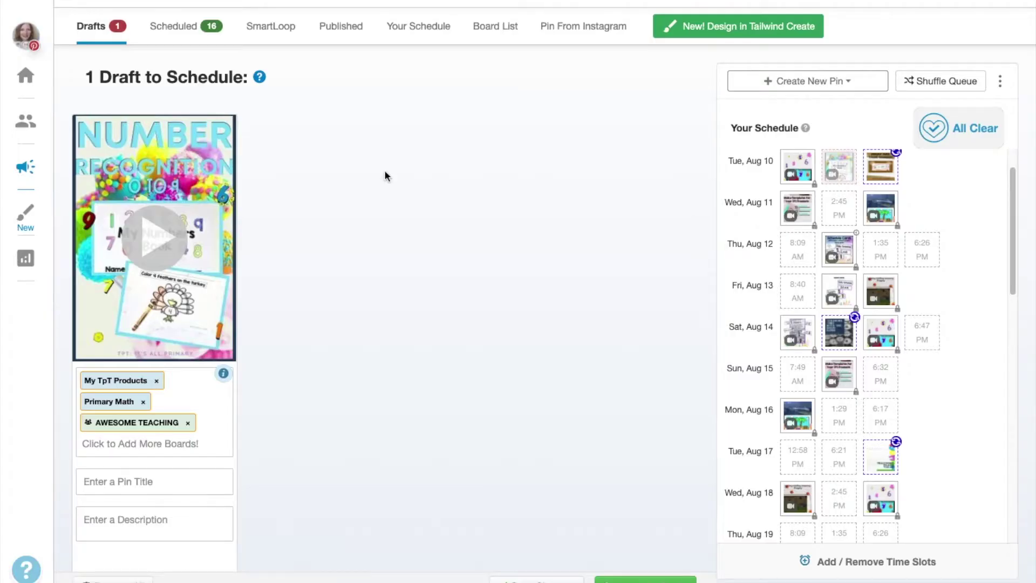
- Replace the draft pin's source URL with the copied tracked Teachers Pay Teachers product link
{"action": "scroll", "coordinate": [162, 469], "scroll_direction": "down", "scroll_amount": 2}
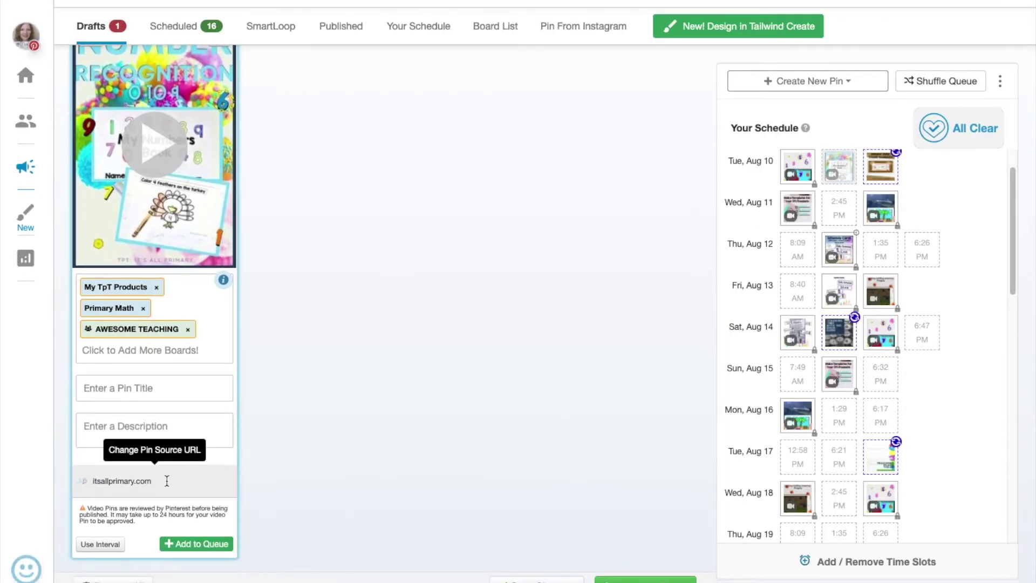
{"action": "left_click", "coordinate": [168, 482]}
{"action": "left_click_drag", "start_coordinate": [211, 482], "coordinate": [104, 481]}
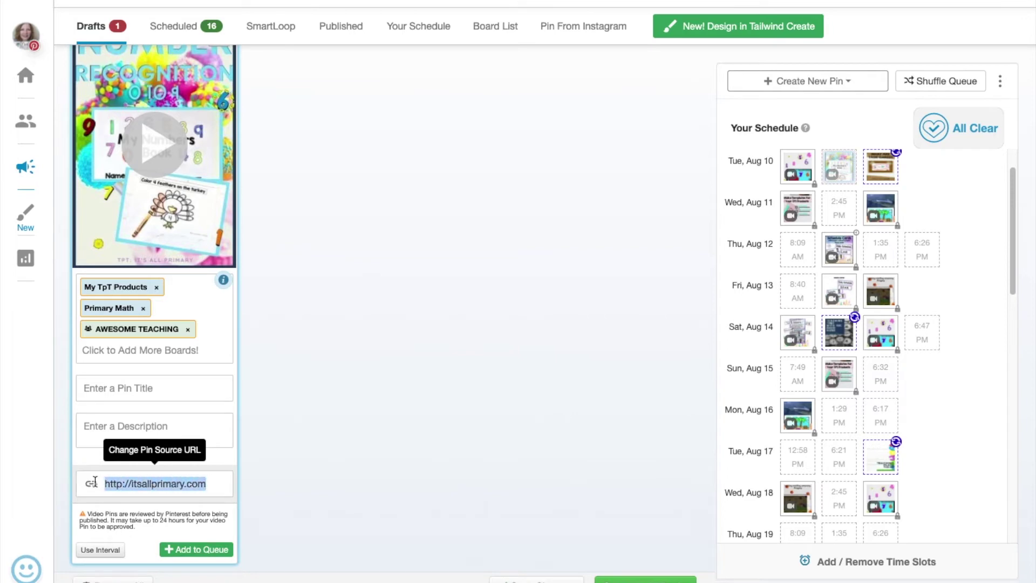
{"action": "key", "text": "ctrl+v"}
- Switch to Teachers Pay Teachers and go through My Store to the description on the Numbers 0 to 9 Printables product page
{"action": "left_click", "coordinate": [180, 427]}
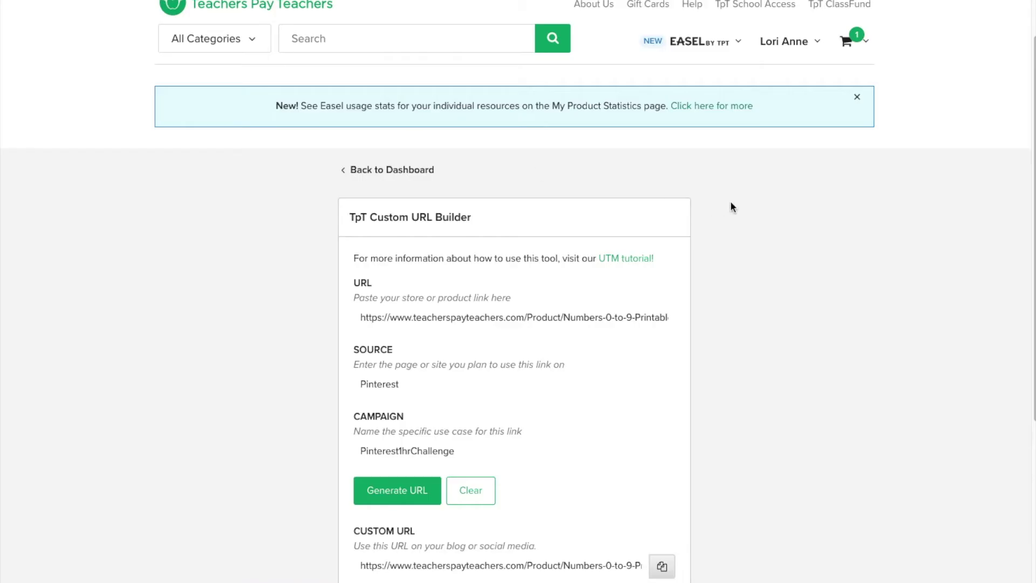
{"action": "scroll", "coordinate": [732, 205], "scroll_direction": "up", "scroll_amount": 2}
{"action": "left_click", "coordinate": [781, 154]}
{"action": "left_click", "coordinate": [780, 156]}
{"action": "left_click", "coordinate": [779, 157]}
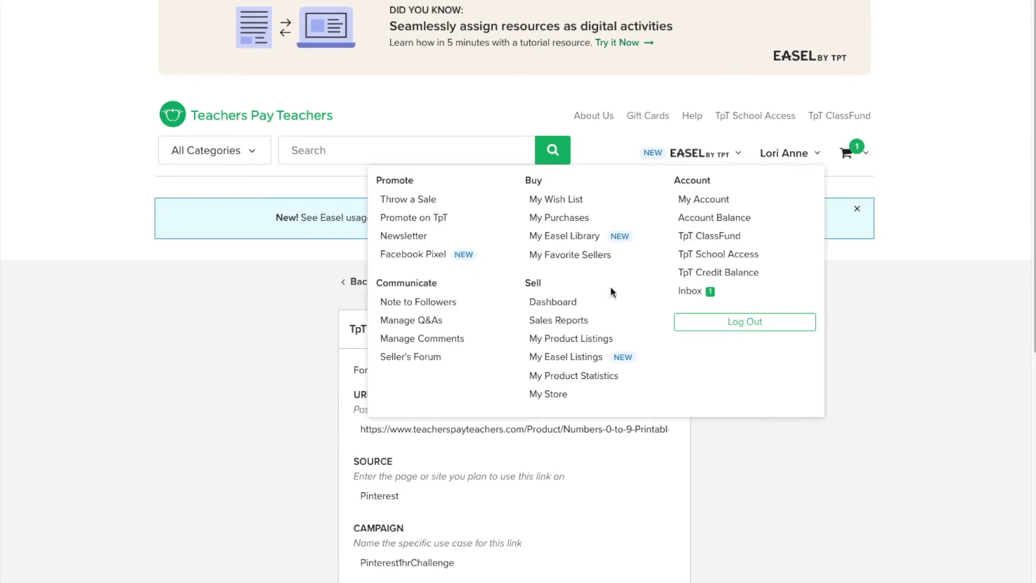
{"action": "left_click", "coordinate": [556, 397]}
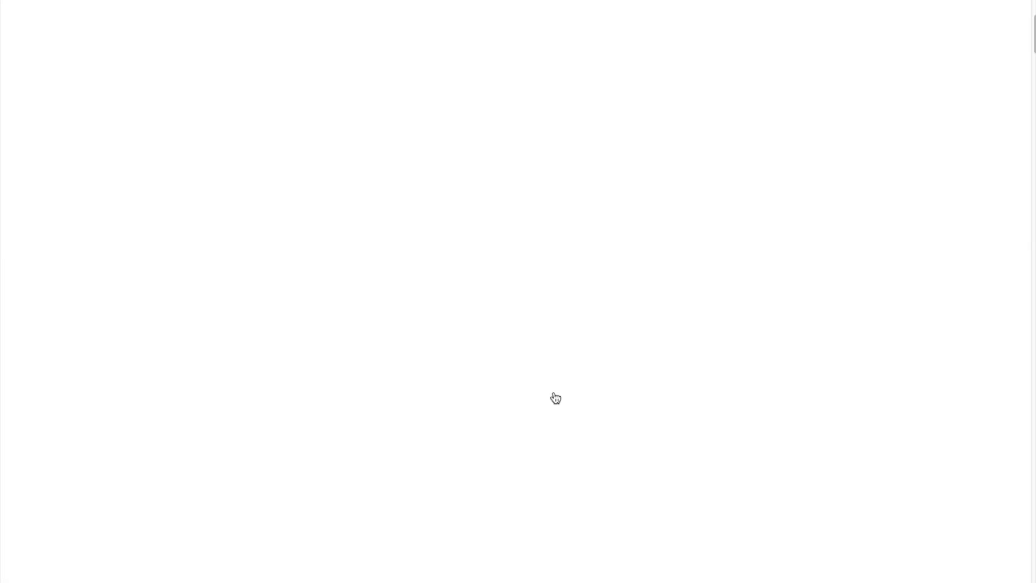
{"action": "scroll", "coordinate": [562, 348], "scroll_direction": "down", "scroll_amount": 15}
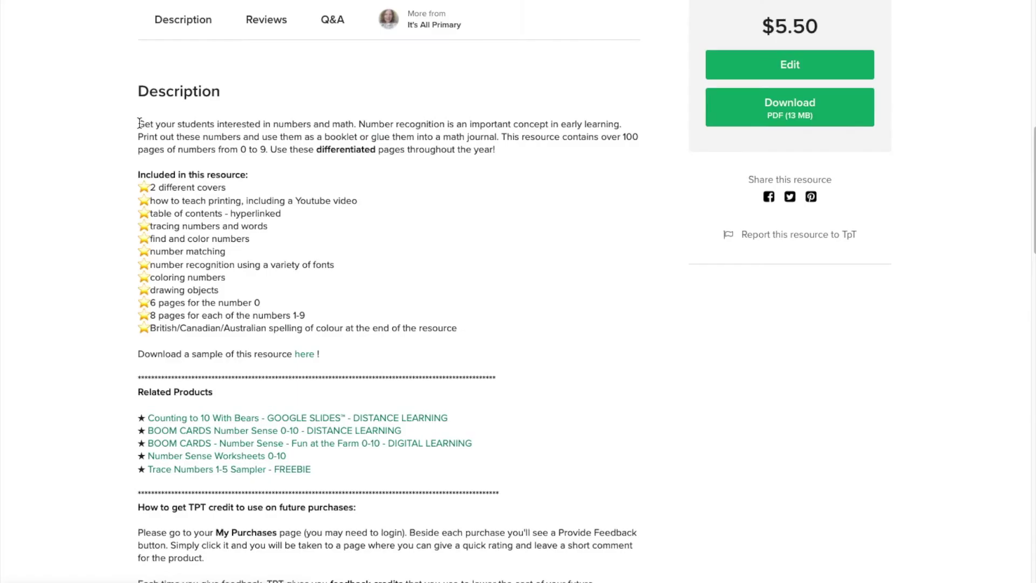
- Copy the opening paragraph of the product description and switch back to the draft pin in Tailwind
{"action": "left_click_drag", "start_coordinate": [140, 123], "coordinate": [501, 153]}
{"action": "key", "text": "ctrl+c"}
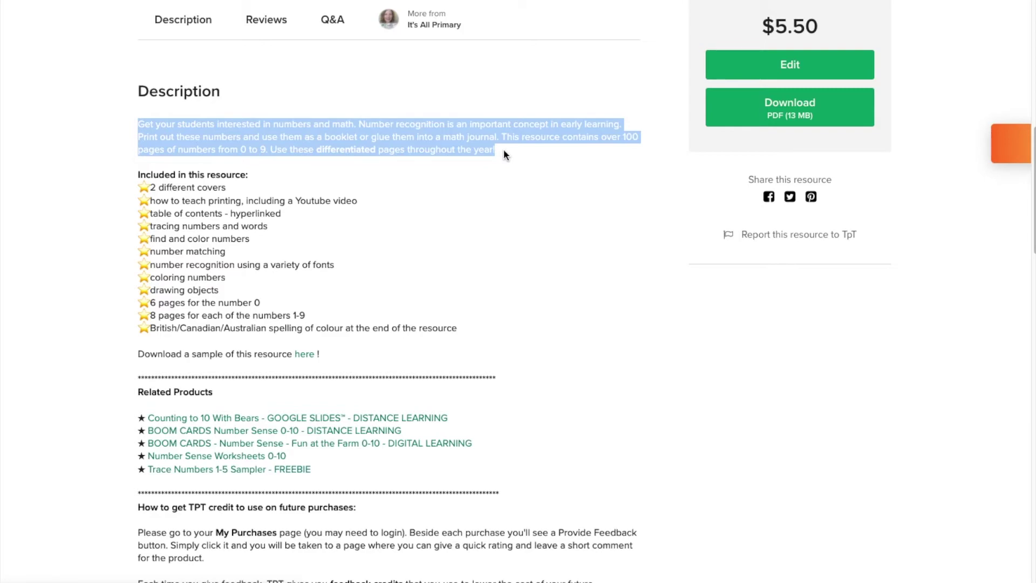
{"action": "key", "text": "ctrl+Tab"}
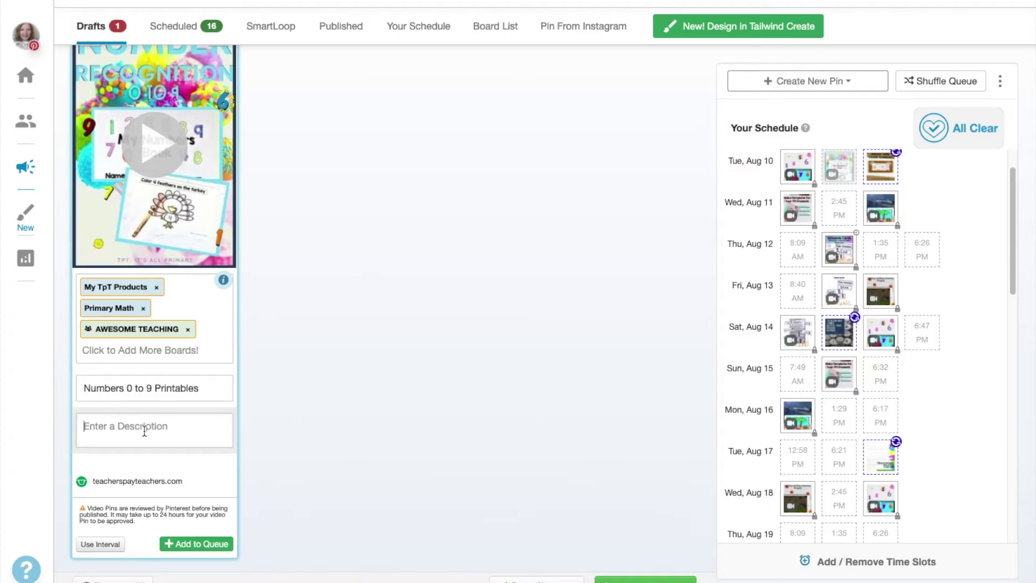
- Paste the copied product paragraph as the draft pin's description and look through the schedule for open time slots
{"action": "key", "text": "ctrl+v"}
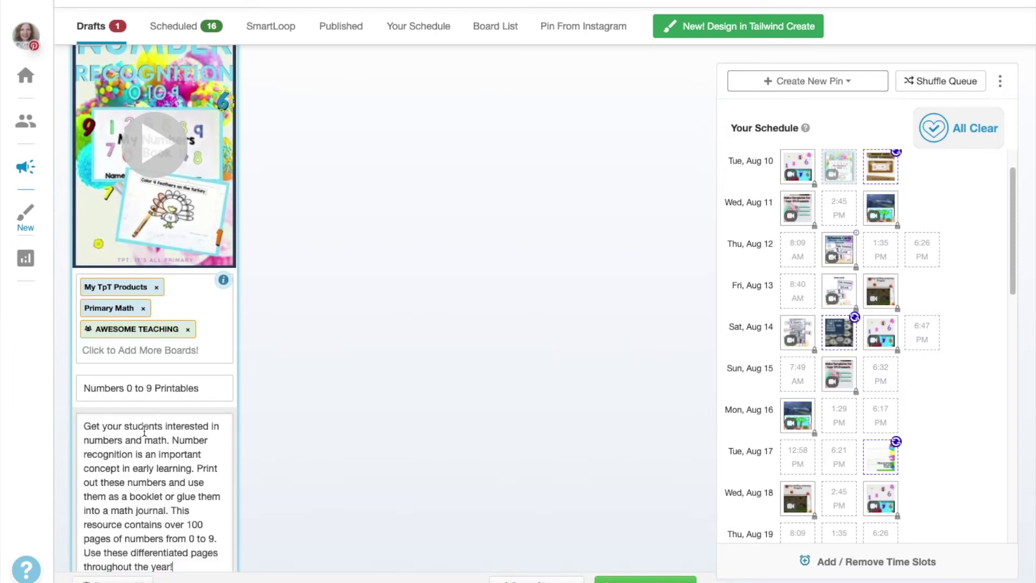
{"action": "scroll", "coordinate": [276, 355], "scroll_direction": "down", "scroll_amount": 2}
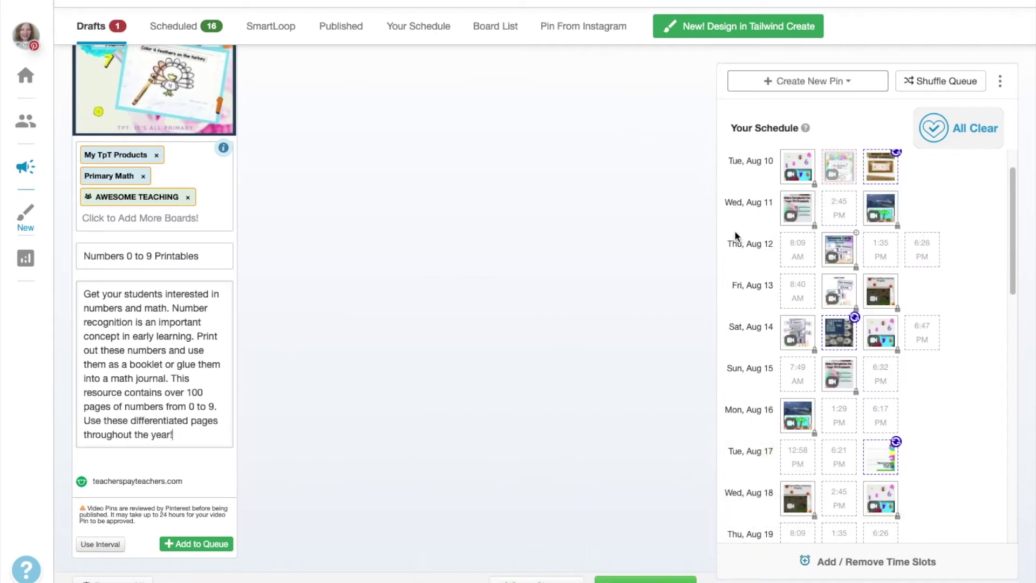
{"action": "scroll", "coordinate": [725, 244], "scroll_direction": "up", "scroll_amount": 1}
{"action": "mouse_move", "coordinate": [798, 168]}
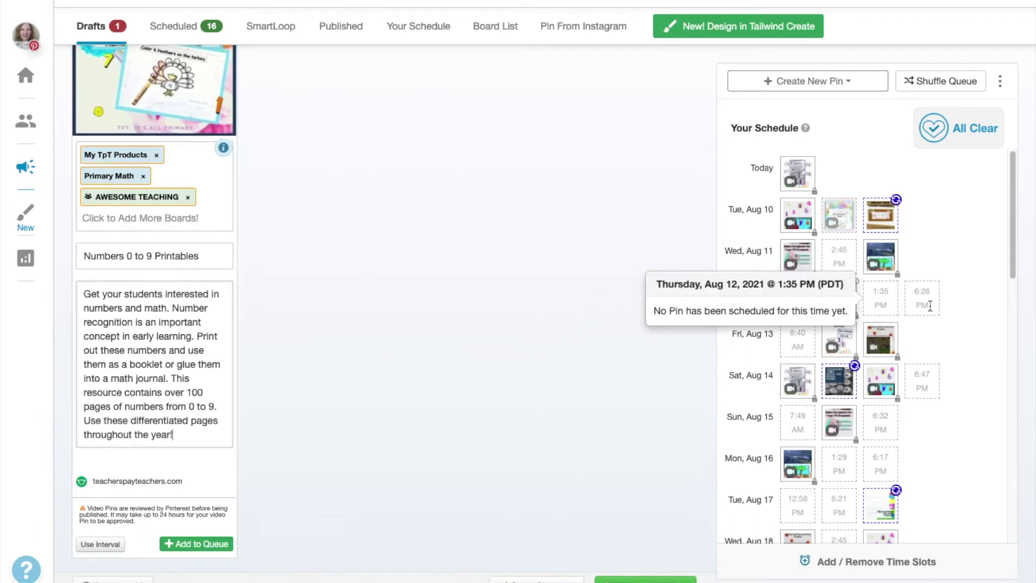
{"action": "mouse_move", "coordinate": [924, 305]}
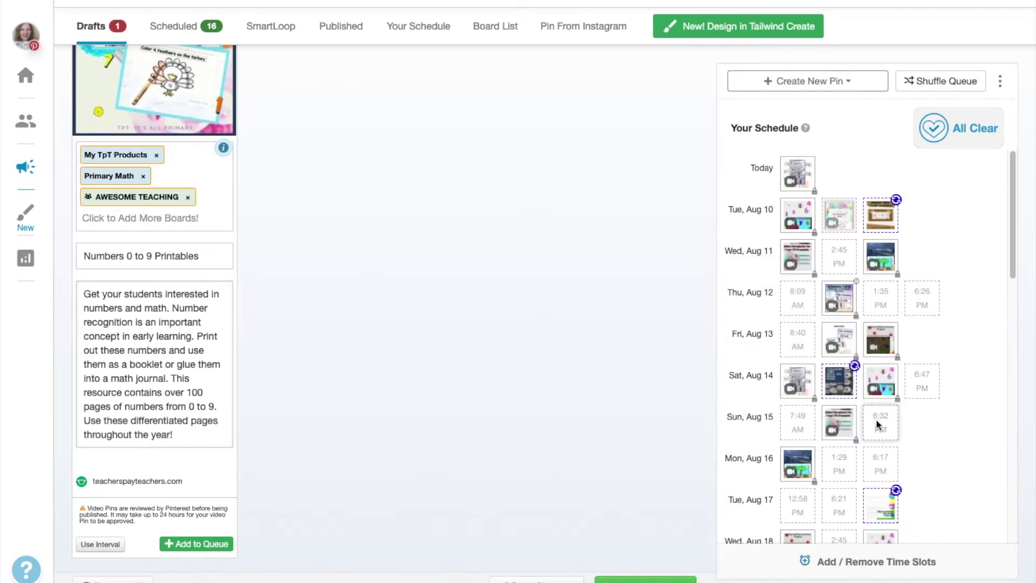
{"action": "scroll", "coordinate": [896, 436], "scroll_direction": "down", "scroll_amount": 4}
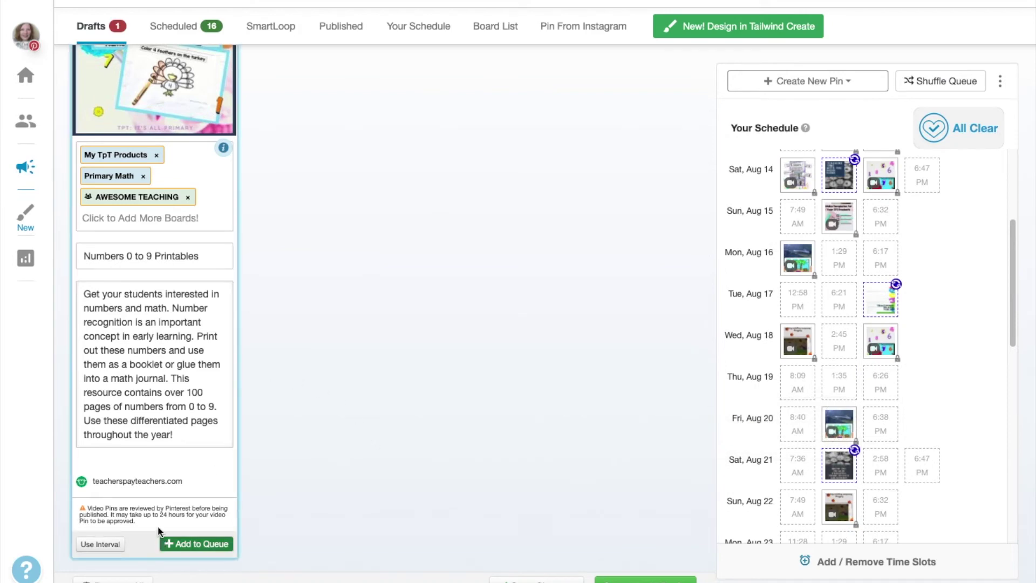
- Set up an interval for the draft pin with the first pin on August 12, 2021 at 1:35 PM
{"action": "left_click", "coordinate": [101, 545]}
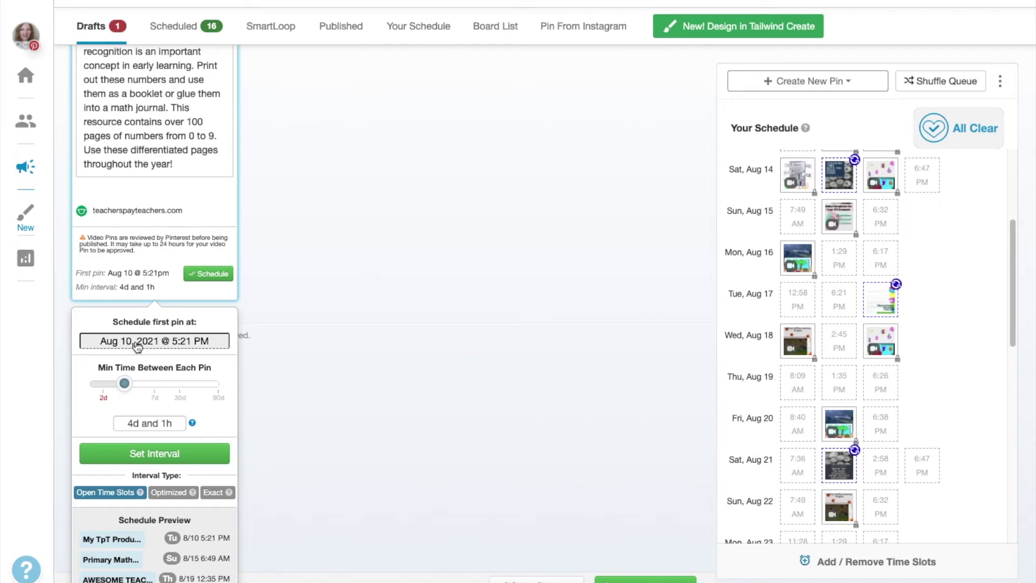
{"action": "scroll", "coordinate": [802, 371], "scroll_direction": "up", "scroll_amount": 5}
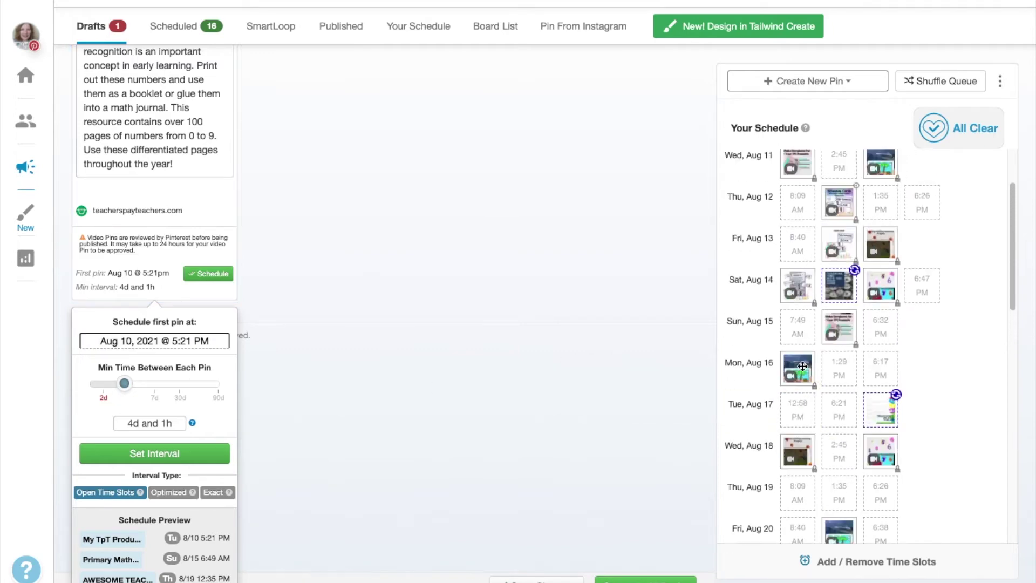
{"action": "left_click", "coordinate": [135, 344]}
{"action": "left_click", "coordinate": [181, 172]}
{"action": "mouse_move", "coordinate": [840, 304]}
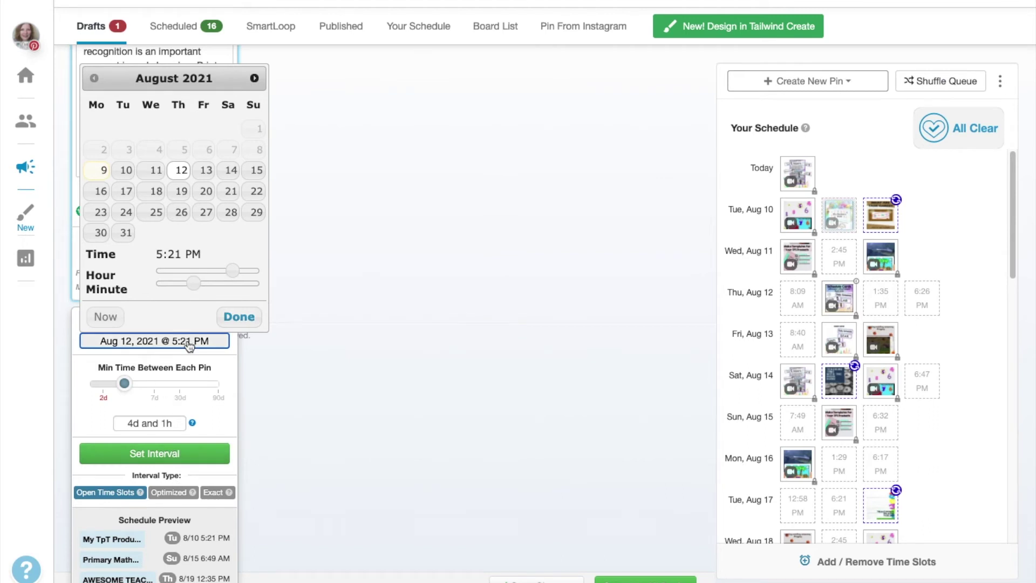
{"action": "left_click_drag", "start_coordinate": [232, 270], "coordinate": [215, 269]}
{"action": "left_click_drag", "start_coordinate": [214, 283], "coordinate": [219, 287]}
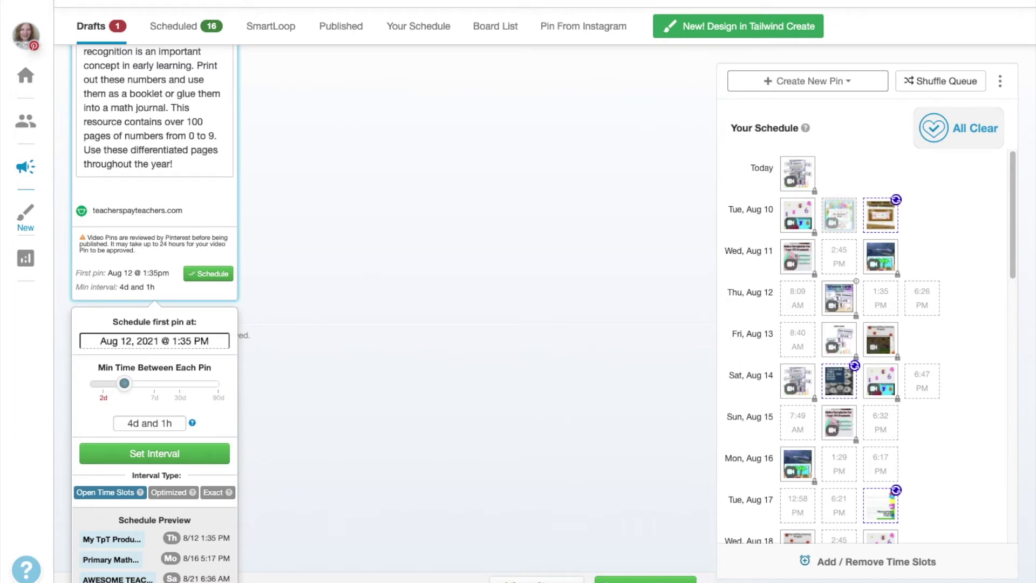
- Apply the interval of 4d and 1h between pins, schedule the draft pin, and check its placements in the schedule
{"action": "scroll", "coordinate": [936, 446], "scroll_direction": "down", "scroll_amount": 4}
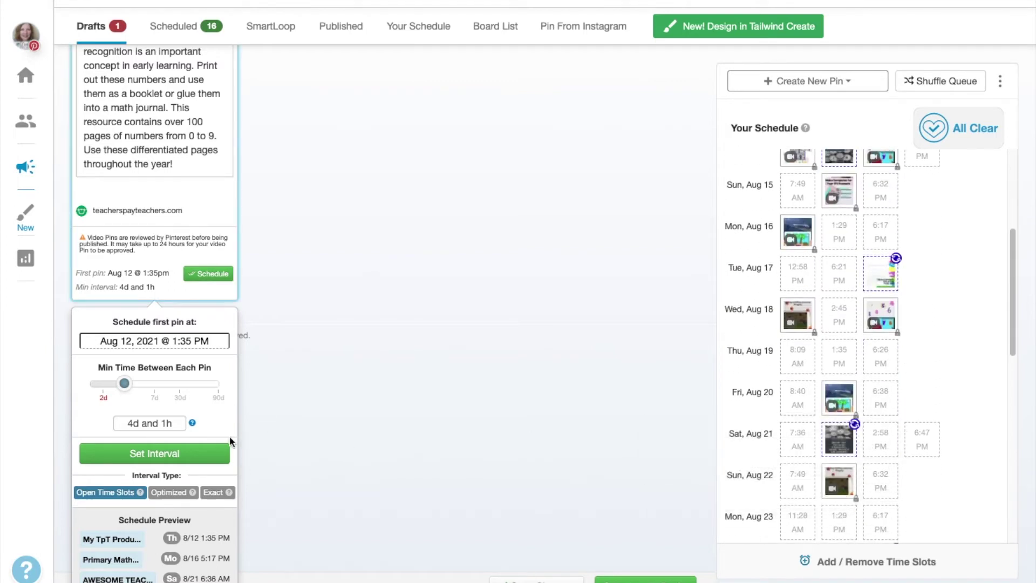
{"action": "left_click", "coordinate": [165, 463]}
{"action": "left_click", "coordinate": [205, 533]}
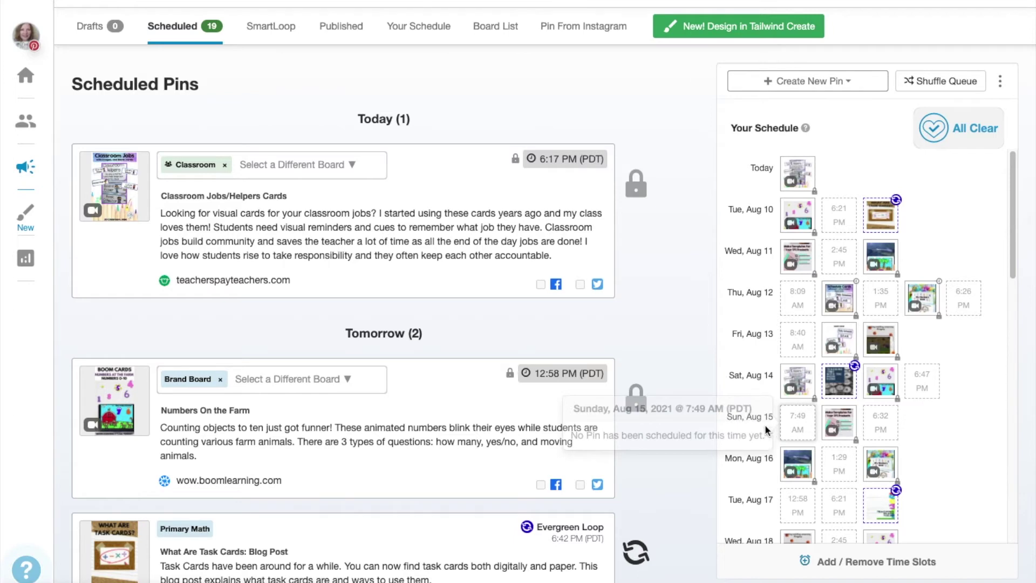
{"action": "scroll", "coordinate": [925, 429], "scroll_direction": "down", "scroll_amount": 4}
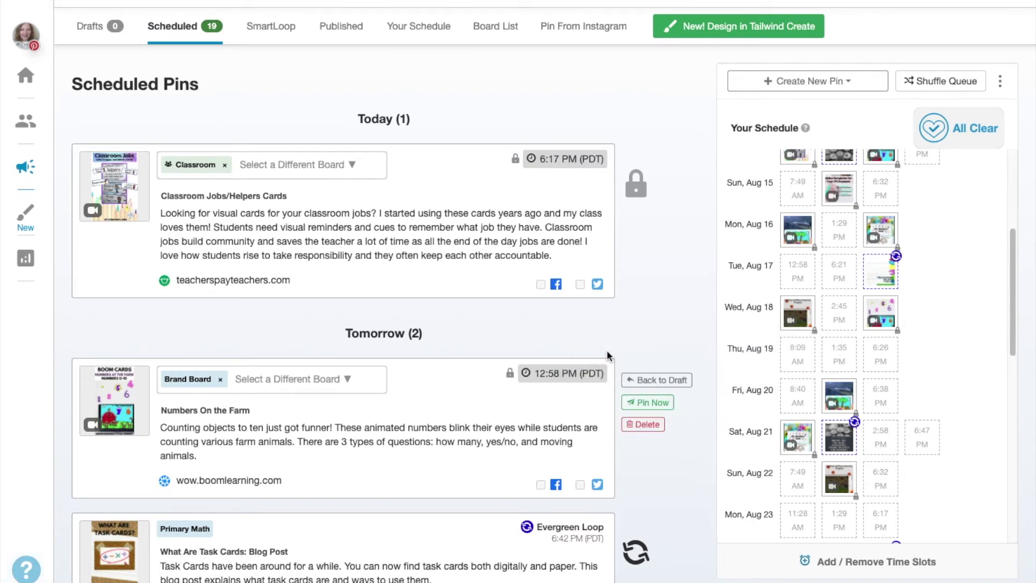
{"action": "left_click_drag", "start_coordinate": [1014, 287], "coordinate": [990, 89]}
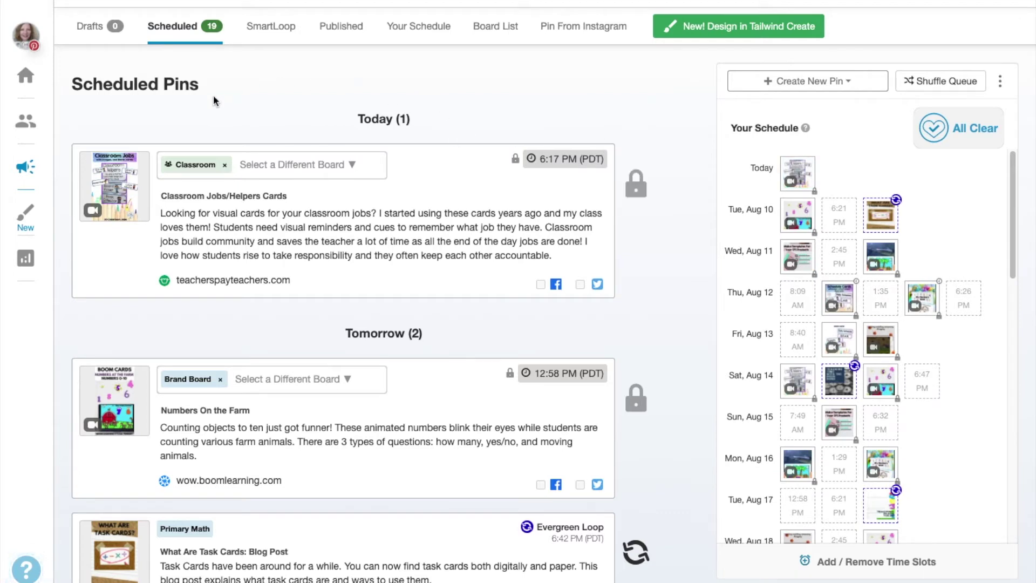
- Start a new design in Tailwind Create and import site photos from the copied Teachers Pay Teachers product link
{"action": "left_click", "coordinate": [28, 221]}
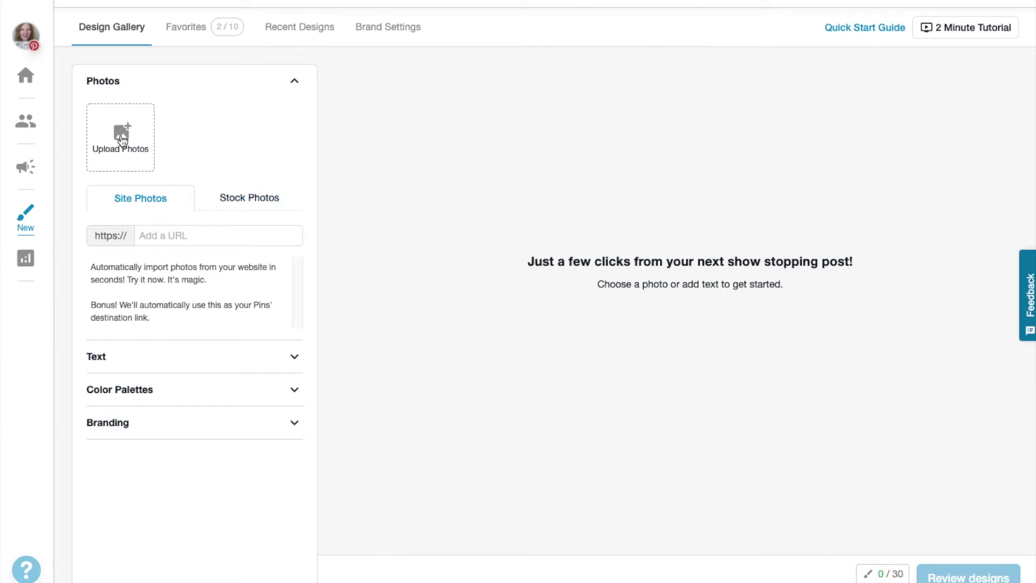
{"action": "left_click", "coordinate": [167, 239]}
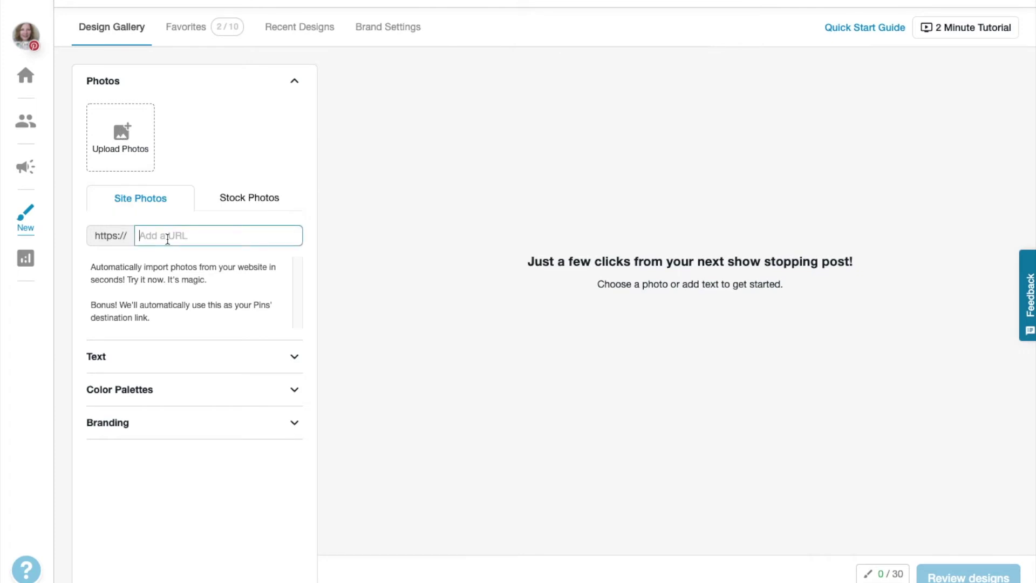
{"action": "key", "text": "ctrl+v"}
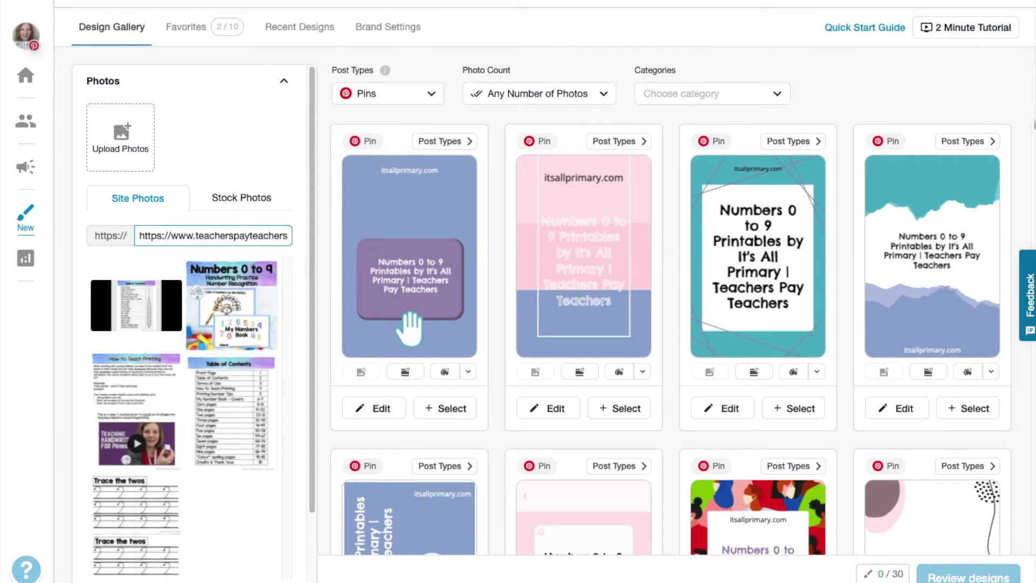
{"action": "key", "text": "ctrl+a"}
{"action": "scroll", "coordinate": [1013, 132], "scroll_direction": "down", "scroll_amount": 5}
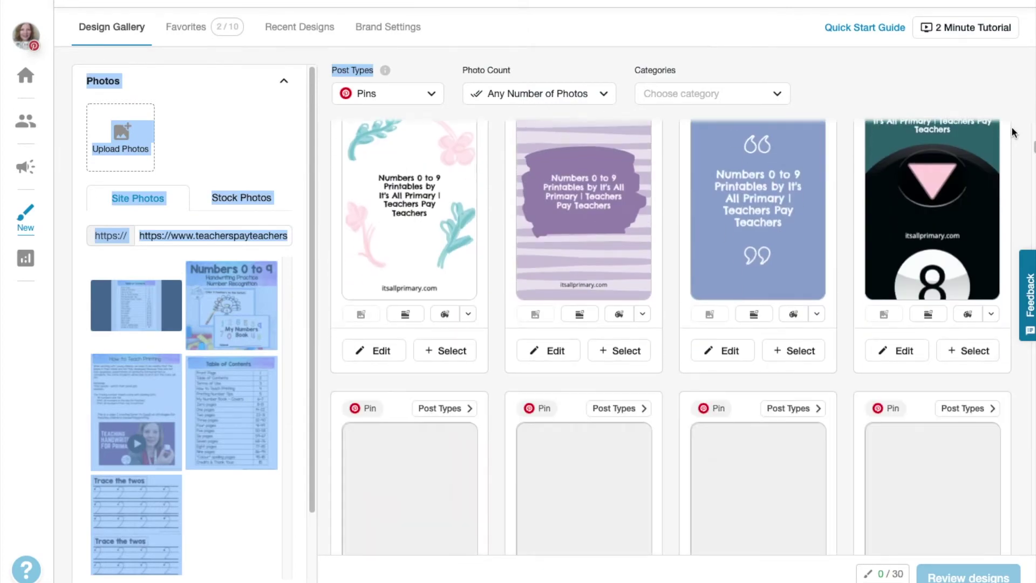
{"action": "left_click", "coordinate": [189, 212]}
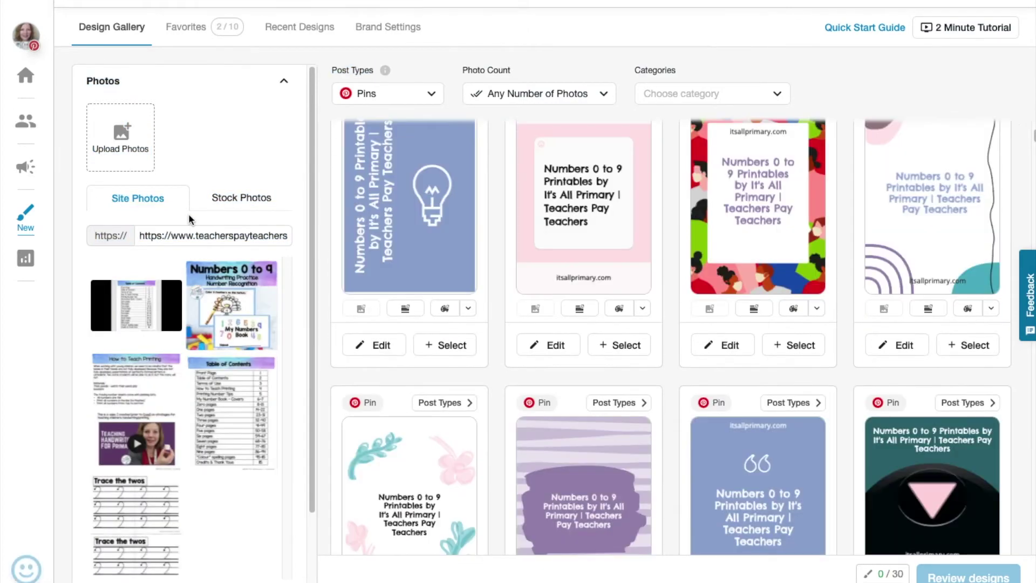
- Use the Numbers 0 to 9 cover photo in the pin templates and browse the resulting designs
{"action": "left_click", "coordinate": [241, 293]}
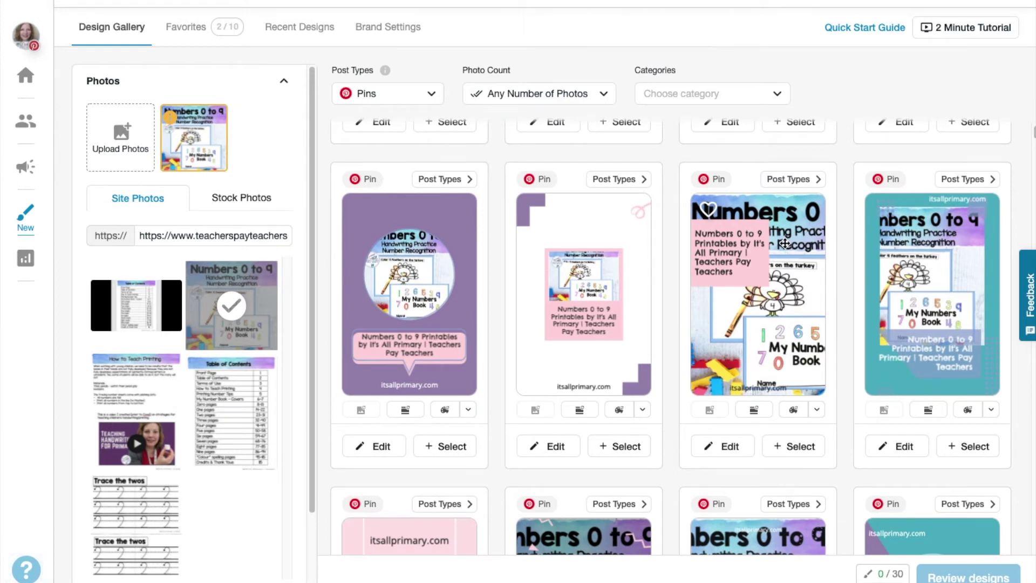
{"action": "scroll", "coordinate": [784, 244], "scroll_direction": "down", "scroll_amount": 1}
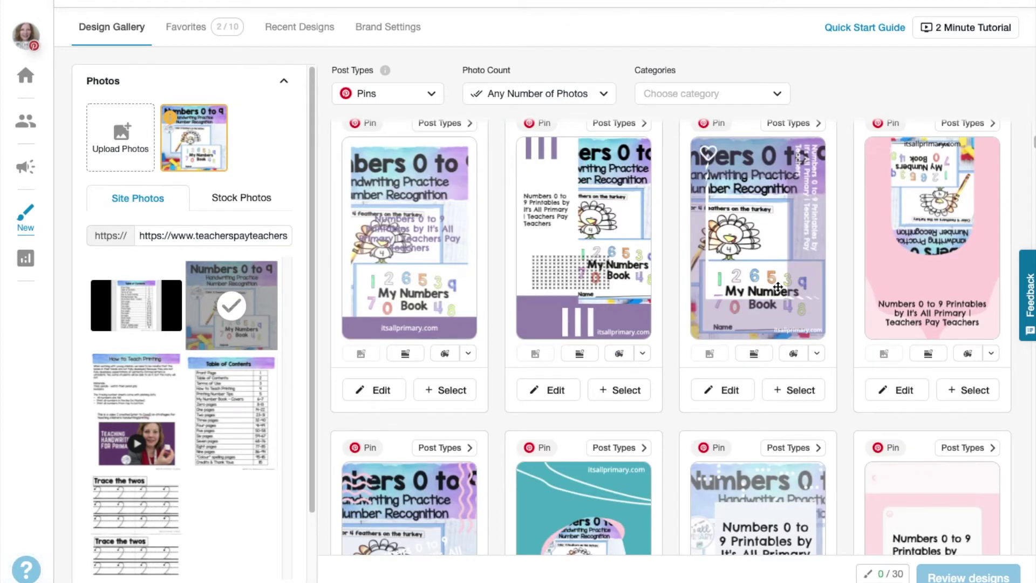
{"action": "scroll", "coordinate": [446, 378], "scroll_direction": "down", "scroll_amount": 1}
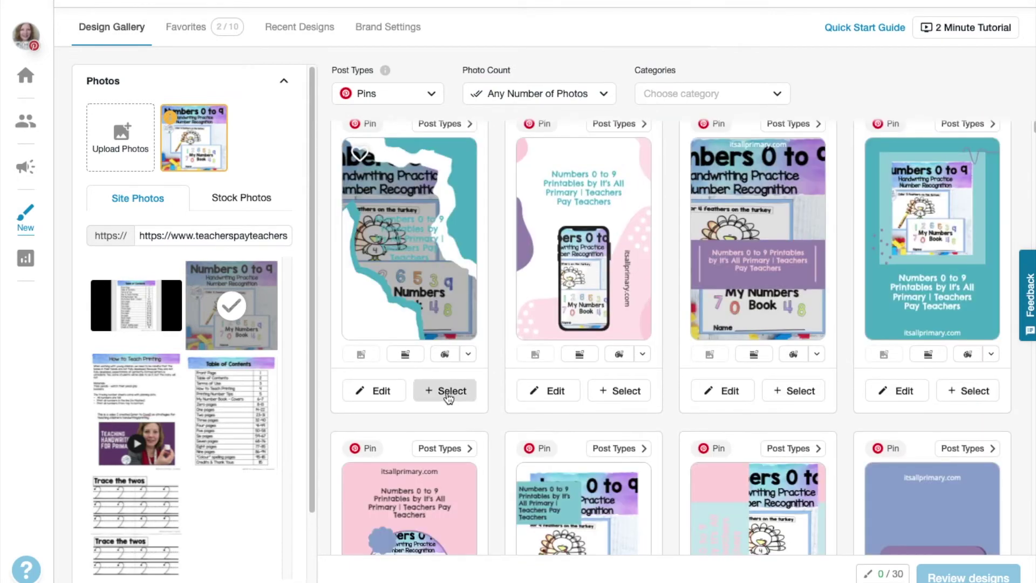
- Select the torn-paper, phone mock-up and pink text block pin designs for review
{"action": "left_click", "coordinate": [447, 398]}
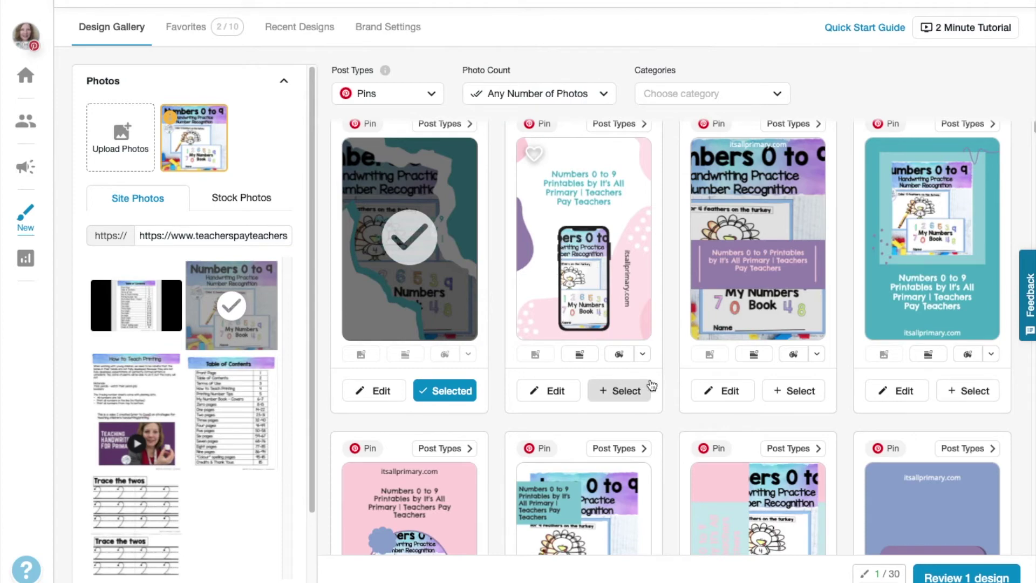
{"action": "left_click", "coordinate": [620, 390]}
{"action": "scroll", "coordinate": [694, 368], "scroll_direction": "down", "scroll_amount": 3}
{"action": "scroll", "coordinate": [694, 368], "scroll_direction": "down", "scroll_amount": 8}
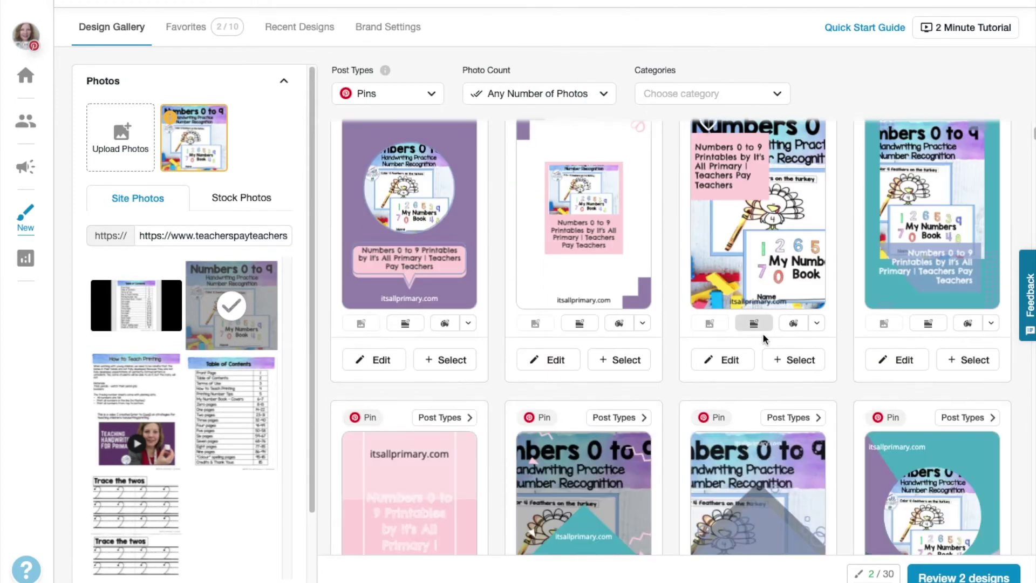
{"action": "left_click", "coordinate": [702, 294]}
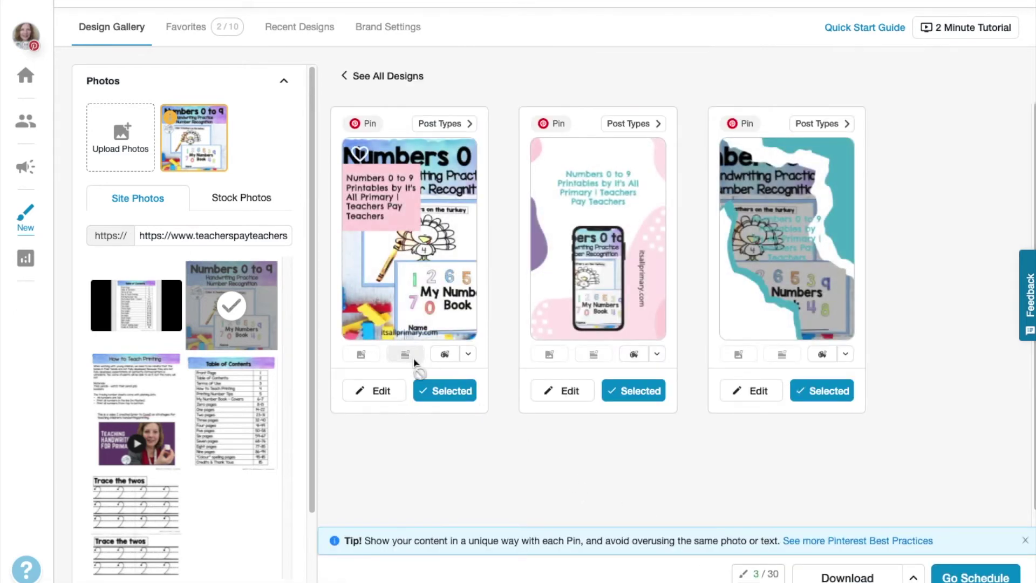
- Adjust the pink text block design and move the torn-paper design's title into its lower white area, saving both
{"action": "left_click", "coordinate": [372, 226]}
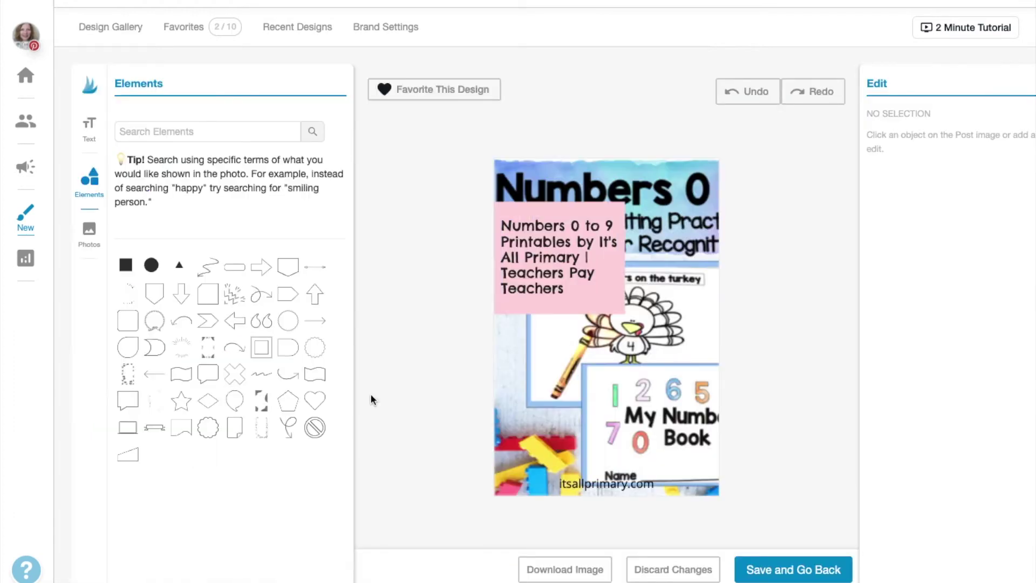
{"action": "left_click", "coordinate": [760, 571]}
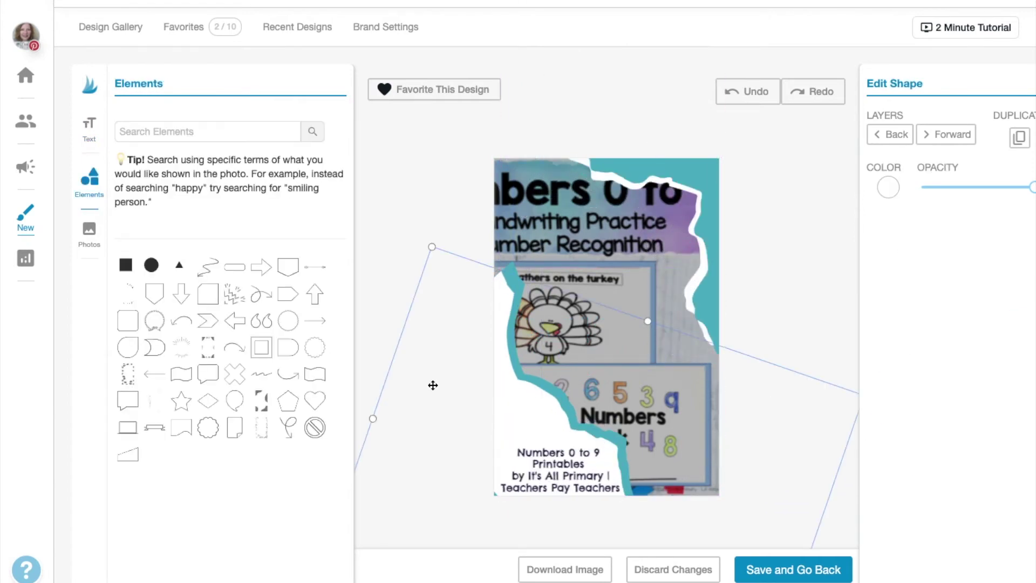
{"action": "left_click", "coordinate": [790, 570]}
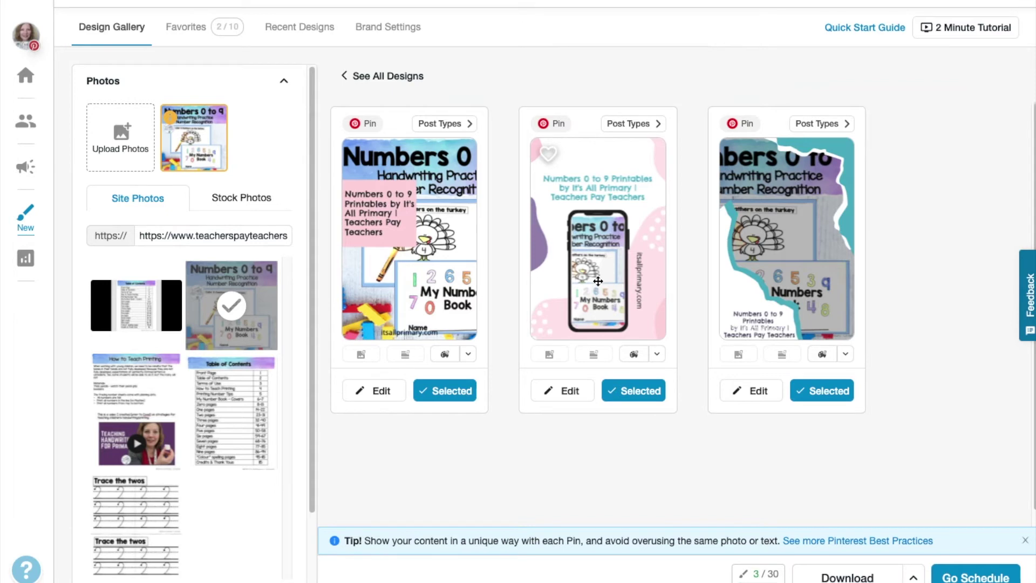
- Deselect the phone mock-up design and send the two remaining designs to the scheduler as drafts
{"action": "left_click", "coordinate": [629, 390]}
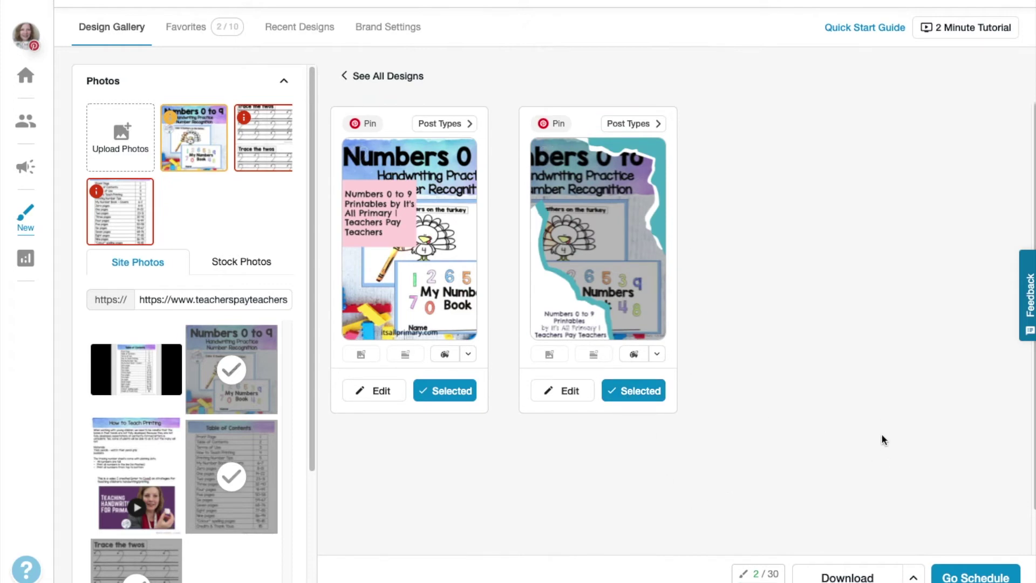
{"action": "left_click", "coordinate": [963, 578]}
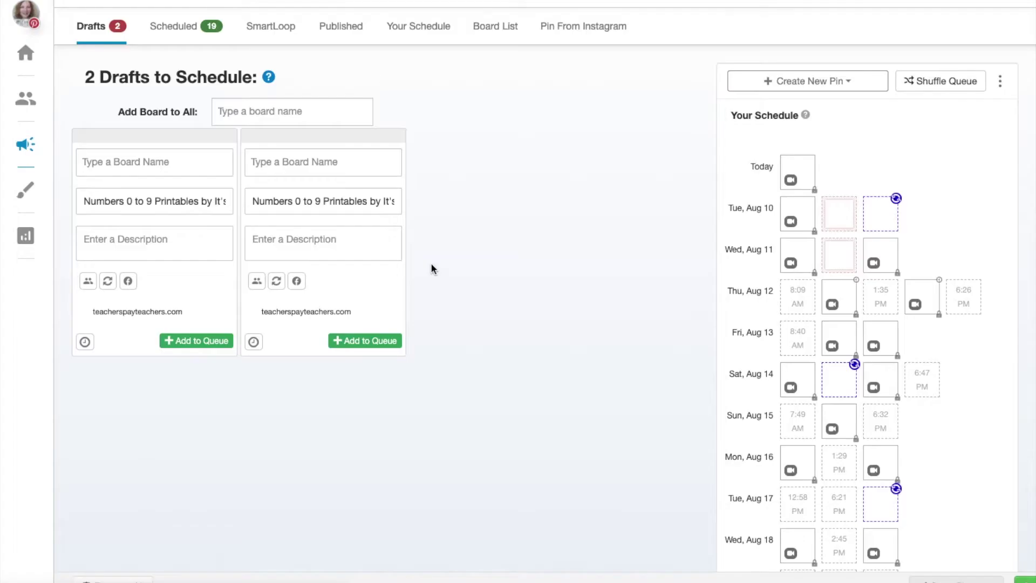
- Assign the torn-paper draft to the Grade 1-2 board and the pink text block draft to the K-3 Math board
{"action": "left_click", "coordinate": [141, 363]}
{"action": "type", "text": "grade"}
{"action": "key", "text": "Return"}
{"action": "left_click", "coordinate": [323, 363]}
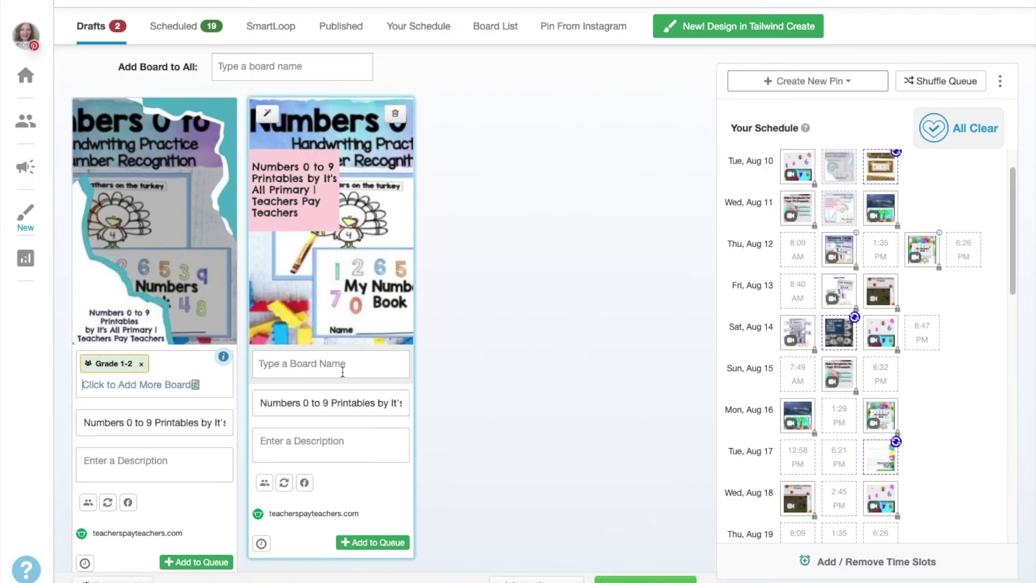
{"action": "type", "text": "ma"}
{"action": "left_click", "coordinate": [289, 439]}
- Set the torn-paper draft's custom time to August 15, 2021 at 7:49 AM
{"action": "left_click", "coordinate": [84, 563]}
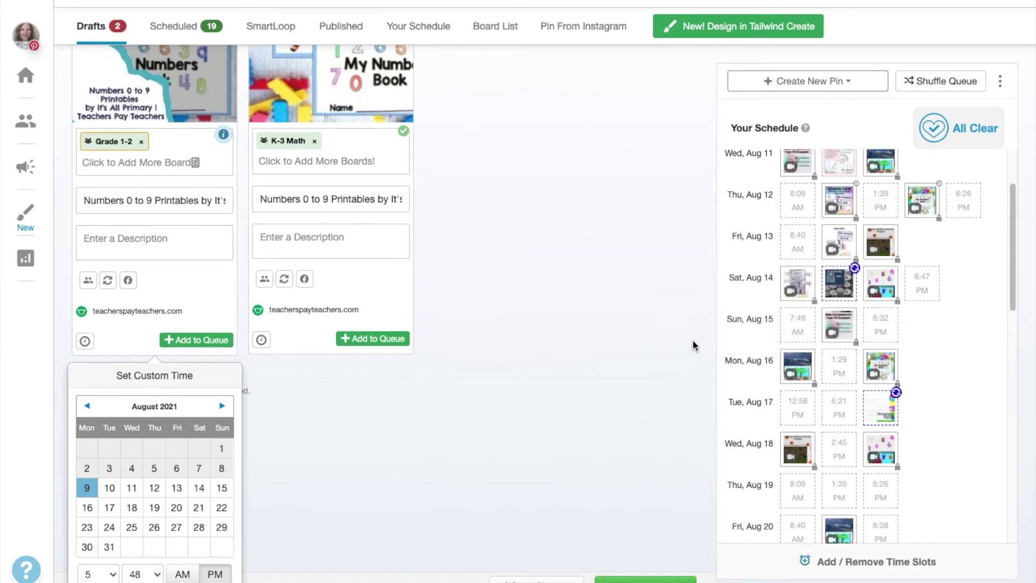
{"action": "left_click", "coordinate": [222, 488]}
{"action": "scroll", "coordinate": [279, 497], "scroll_direction": "down", "scroll_amount": 1}
{"action": "left_click", "coordinate": [111, 553]}
{"action": "left_click", "coordinate": [97, 534]}
{"action": "left_click", "coordinate": [151, 553]}
{"action": "left_click", "coordinate": [138, 564]}
{"action": "left_click", "coordinate": [185, 555]}
{"action": "left_click", "coordinate": [154, 578]}
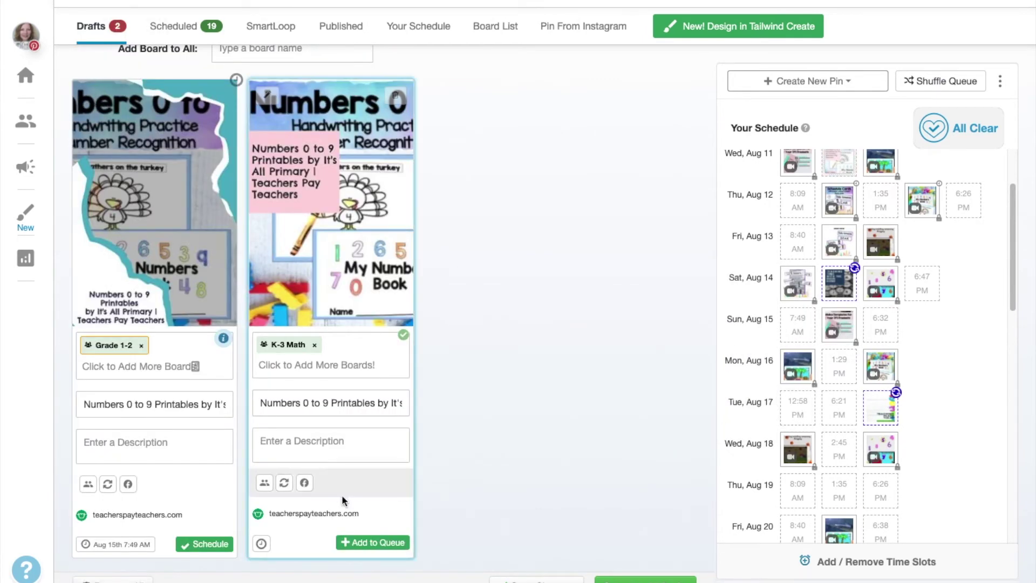
- Set the pink text block draft's custom time to August 17, 2021 at 12:58 PM
{"action": "left_click", "coordinate": [261, 543]}
{"action": "left_click", "coordinate": [286, 486]}
{"action": "left_click", "coordinate": [291, 553]}
{"action": "left_click", "coordinate": [272, 571]}
{"action": "left_click", "coordinate": [318, 553]}
{"action": "left_click", "coordinate": [318, 556]}
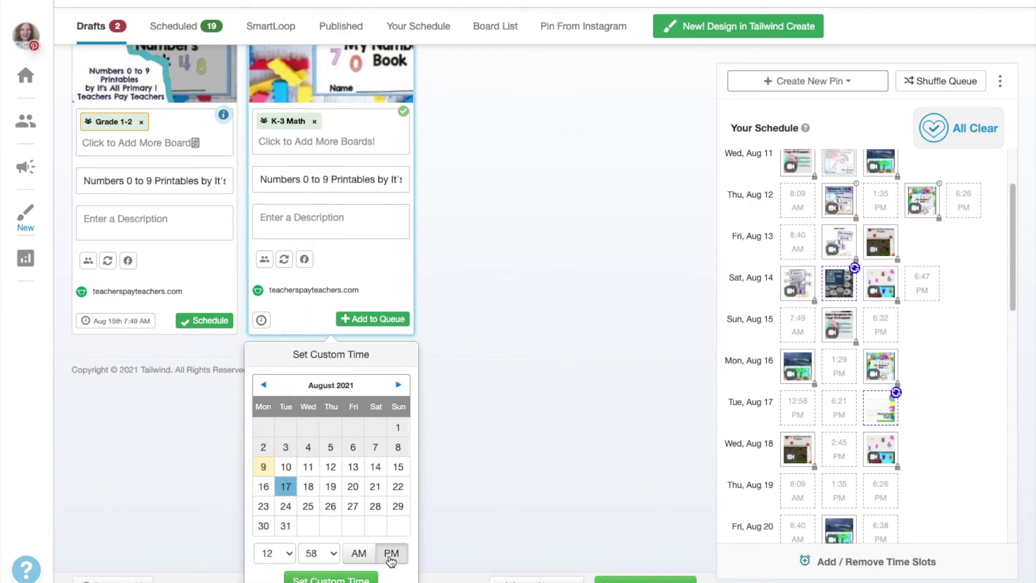
{"action": "left_click", "coordinate": [331, 579]}
- Paste the tracked TpT link as the pink text block draft's destination URL
{"action": "left_click", "coordinate": [313, 513]}
{"action": "key", "text": "ctrl+v"}
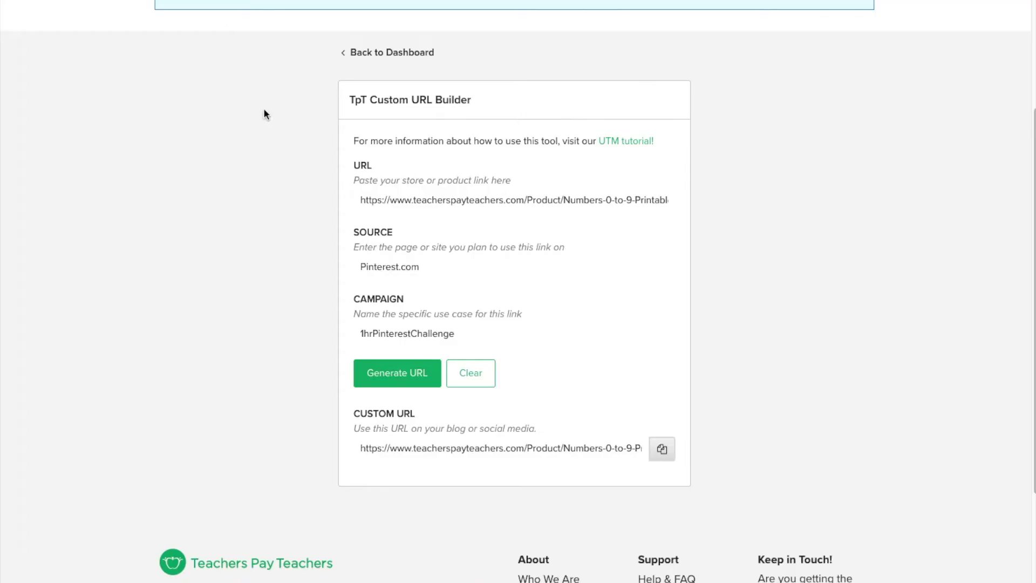
- Copy the opening paragraph of the TpT product description and paste it into the description of both pin drafts
{"action": "scroll", "coordinate": [265, 113], "scroll_direction": "up", "scroll_amount": 4}
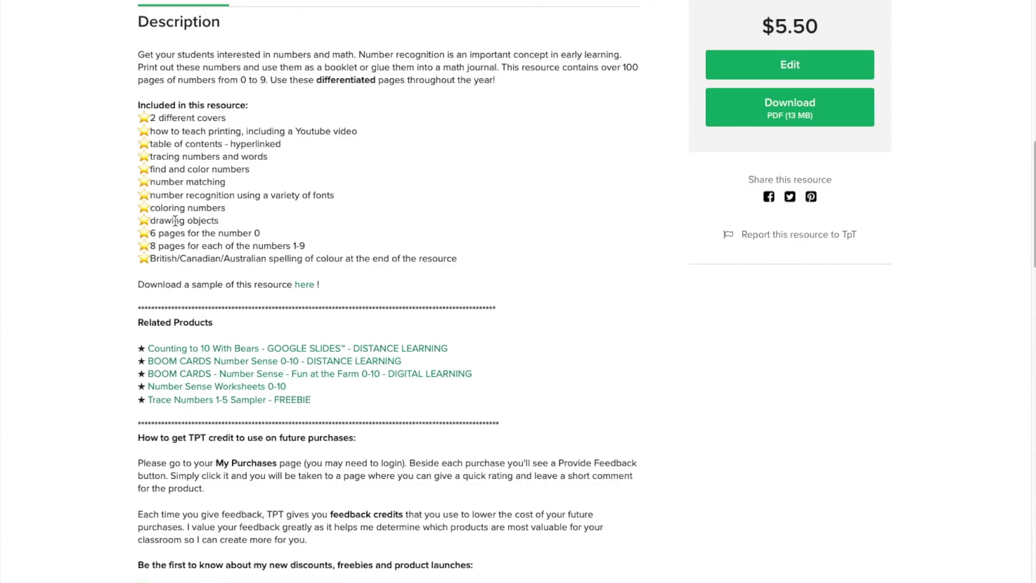
{"action": "scroll", "coordinate": [144, 97], "scroll_direction": "up", "scroll_amount": 1}
{"action": "left_click_drag", "start_coordinate": [138, 76], "coordinate": [504, 115]}
{"action": "key", "text": "ctrl+c"}
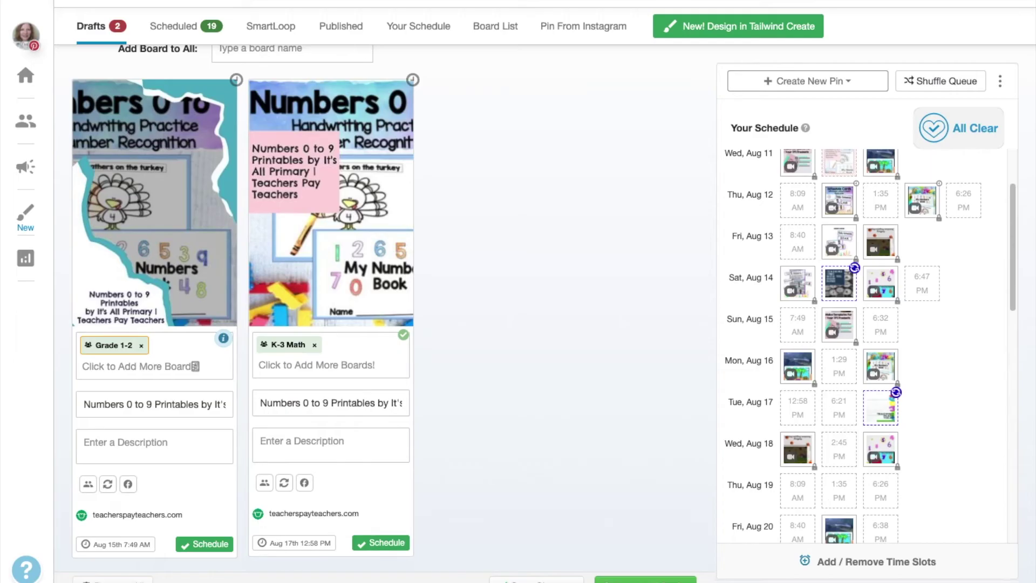
{"action": "left_click", "coordinate": [145, 438]}
{"action": "key", "text": "ctrl+v"}
{"action": "left_click", "coordinate": [277, 438]}
{"action": "key", "text": "ctrl+v"}
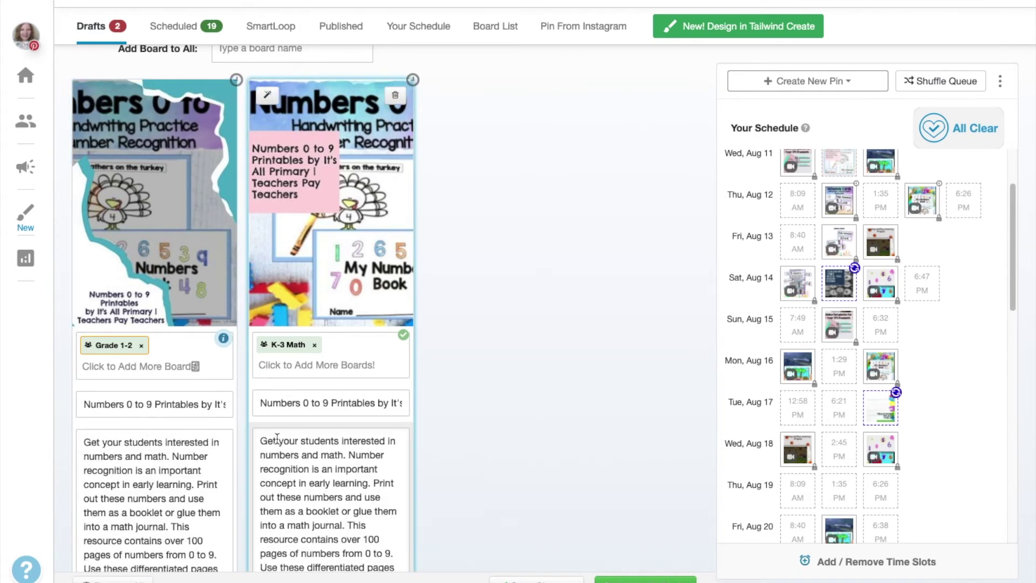
- Replace the first sentence of the torn-paper draft's description with "This cute "half and half" number book is just the right size for your kindergarten students."
{"action": "scroll", "coordinate": [113, 332], "scroll_direction": "down", "scroll_amount": 3}
{"action": "left_click", "coordinate": [85, 311]}
{"action": "type", "text": "This cute \"half and half\" number"}
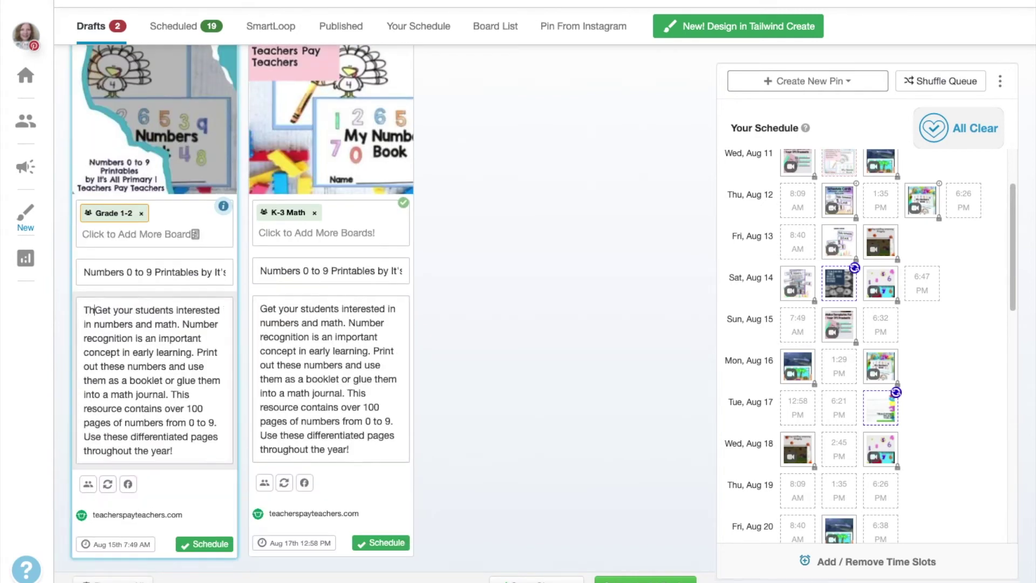
{"action": "type", "text": " book is just the right size for your kindergarten"}
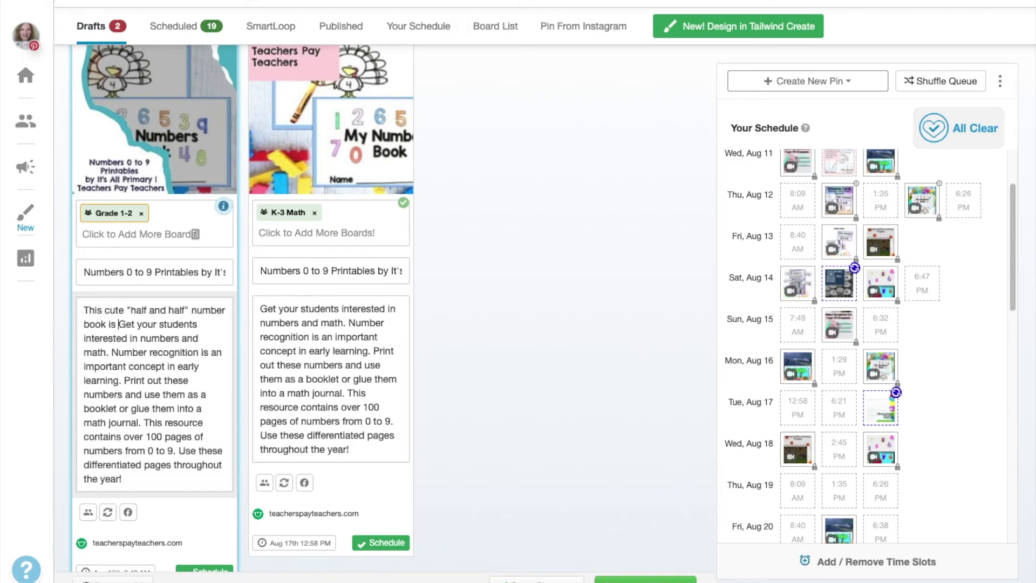
{"action": "type", "text": " students."}
{"action": "left_click_drag", "start_coordinate": [204, 338], "coordinate": [169, 366]}
{"action": "key", "text": "BackSpace"}
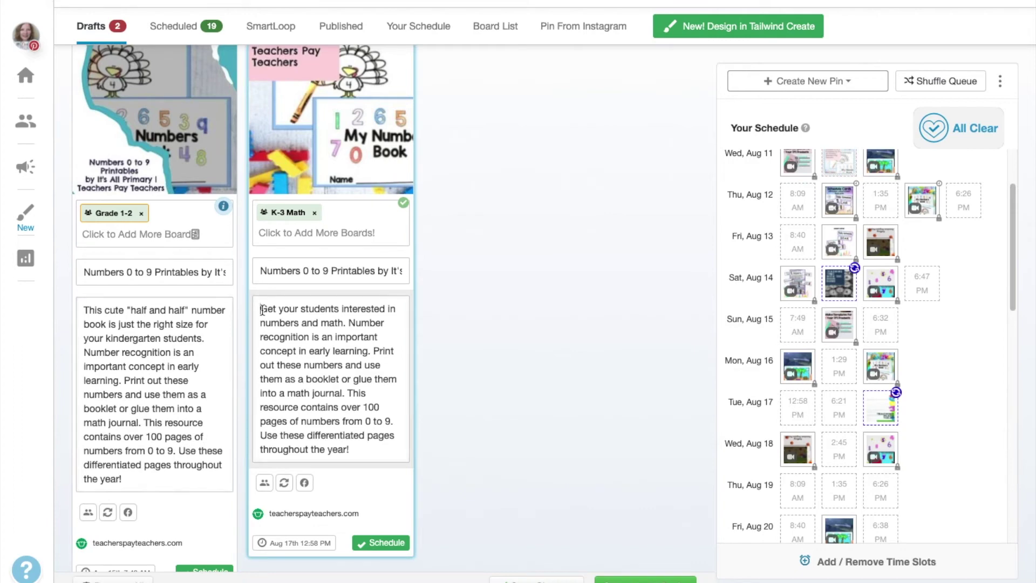
- Move the "over 100 pages" sentence to the start of the pink draft's description and append "This can be used as small group, independent work or in math centers."
{"action": "left_click_drag", "start_coordinate": [261, 310], "coordinate": [261, 309]}
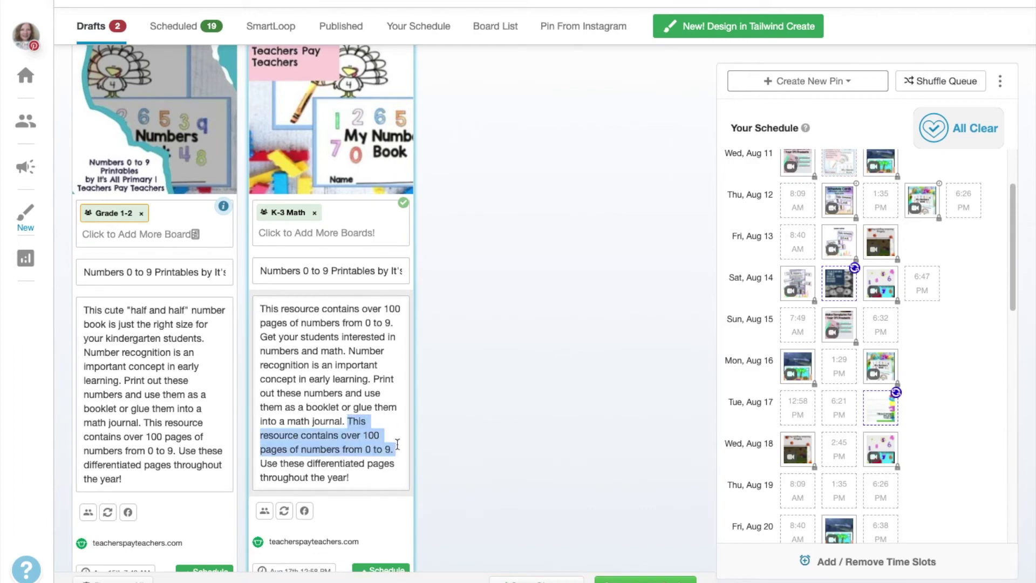
{"action": "type", "text": "This can be used as small group, independent work or in math c"}
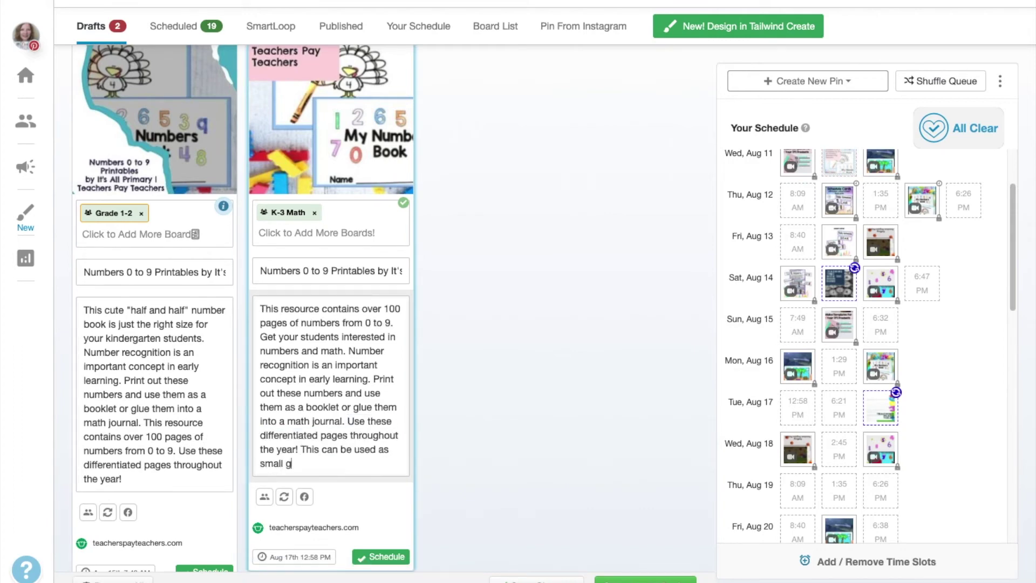
{"action": "type", "text": "enters."}
- Schedule both pin drafts at their custom times
{"action": "left_click", "coordinate": [645, 578]}
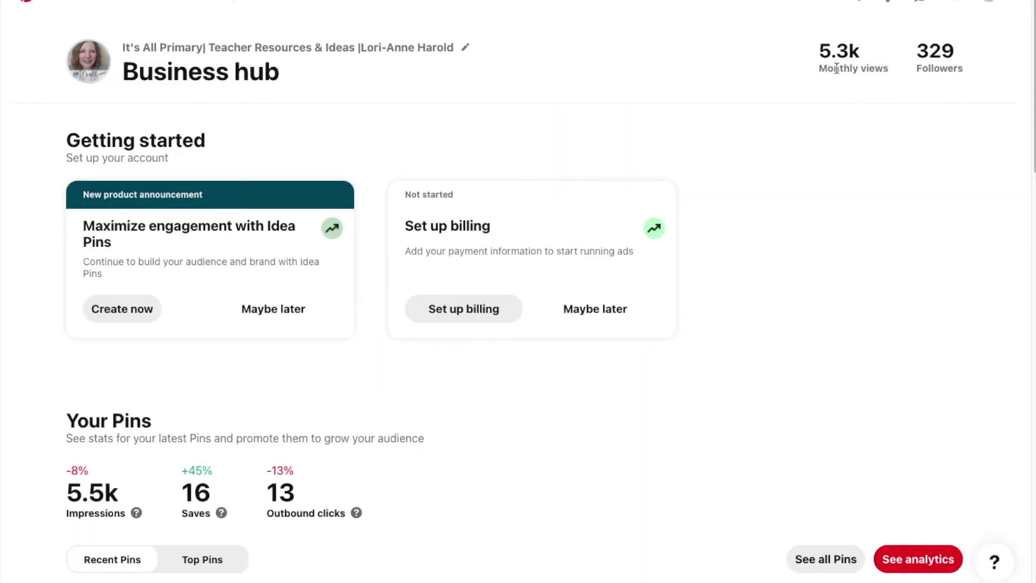
- Switch to the Pinterest business hub, review the overall and recent pin statistics, and open the analytics overview
{"action": "scroll", "coordinate": [550, 119], "scroll_direction": "down", "scroll_amount": 3}
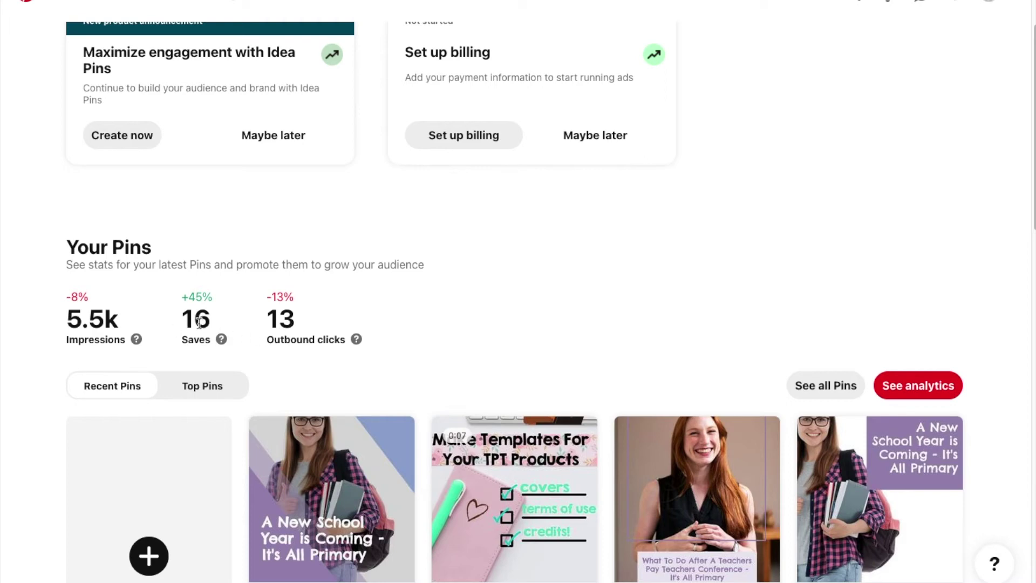
{"action": "scroll", "coordinate": [200, 323], "scroll_direction": "down", "scroll_amount": 10}
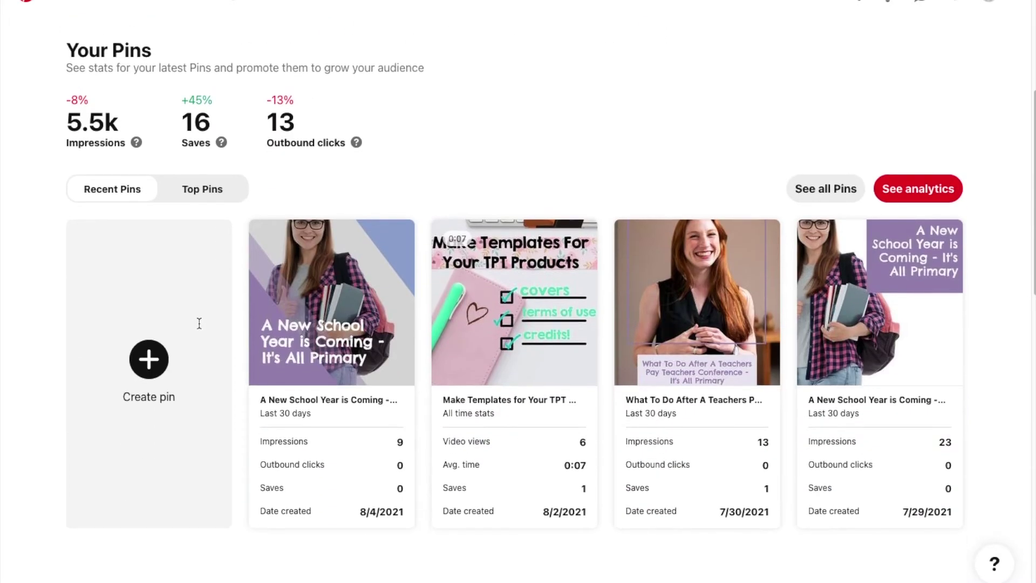
{"action": "scroll", "coordinate": [200, 328], "scroll_direction": "up", "scroll_amount": 8}
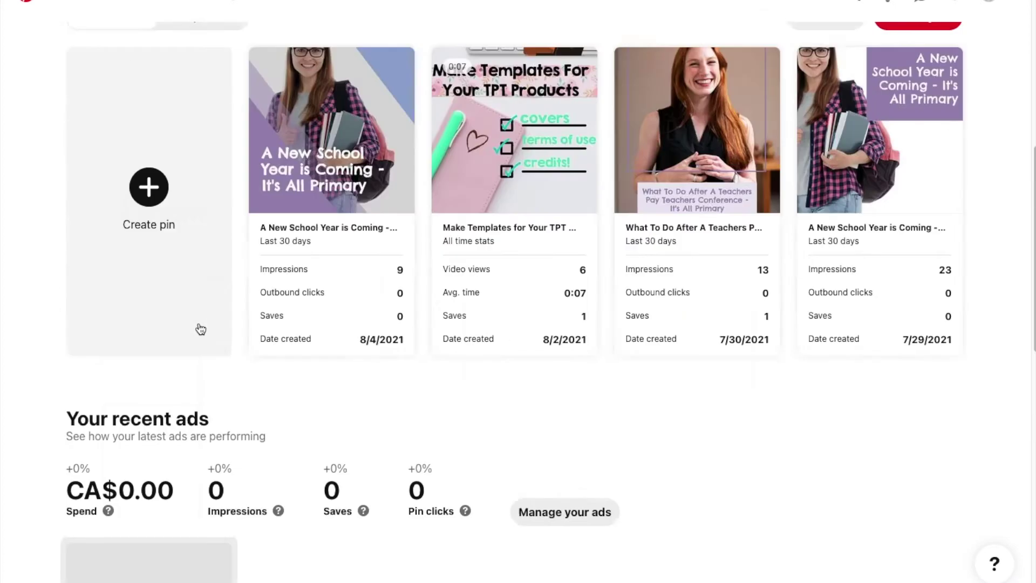
{"action": "scroll", "coordinate": [199, 324], "scroll_direction": "down", "scroll_amount": 2}
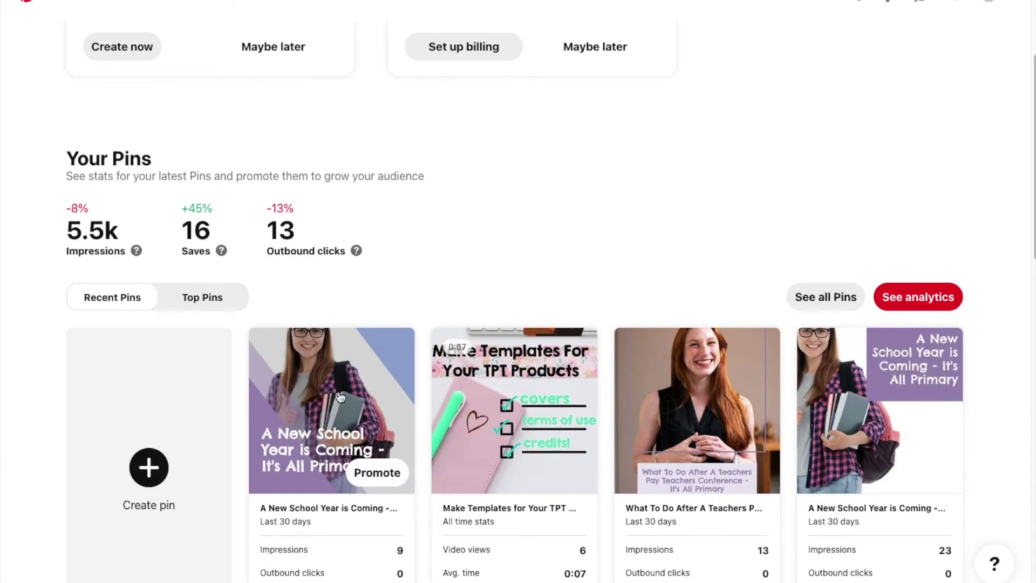
{"action": "scroll", "coordinate": [613, 316], "scroll_direction": "down", "scroll_amount": 5}
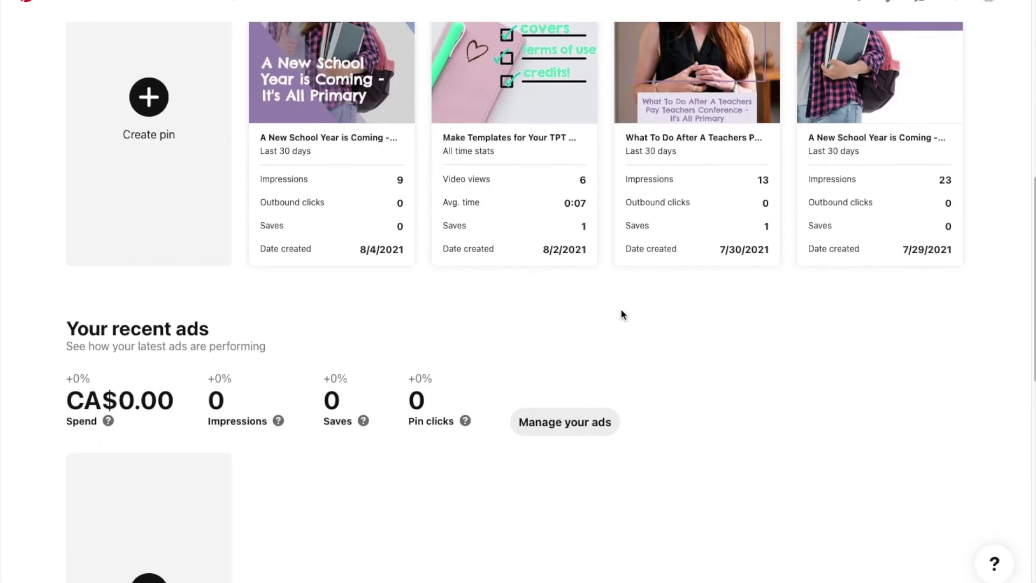
{"action": "scroll", "coordinate": [619, 312], "scroll_direction": "up", "scroll_amount": 3}
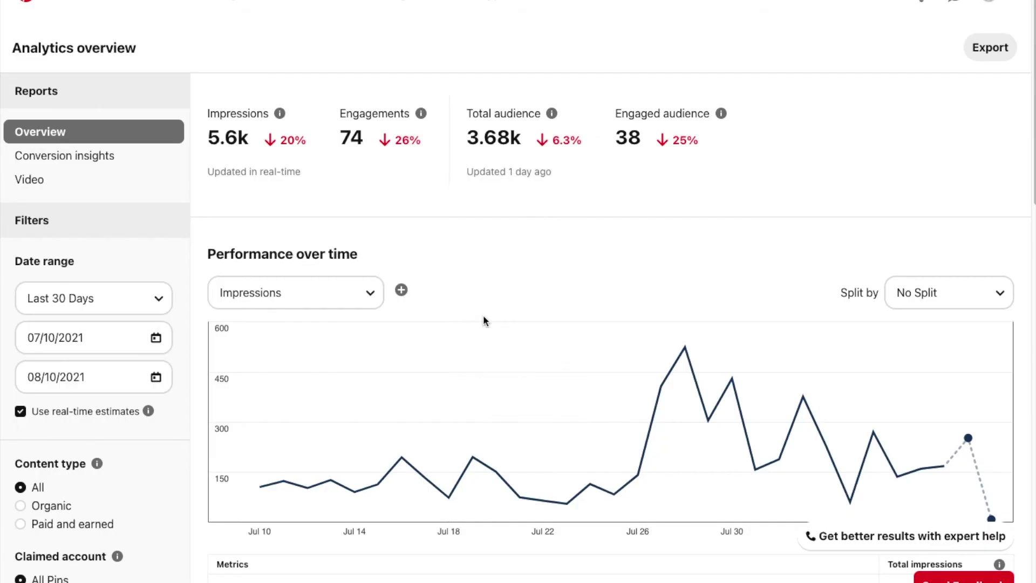
- Examine the impressions chart and the top boards for the last 30 days in the analytics overview
{"action": "mouse_move", "coordinate": [278, 484]}
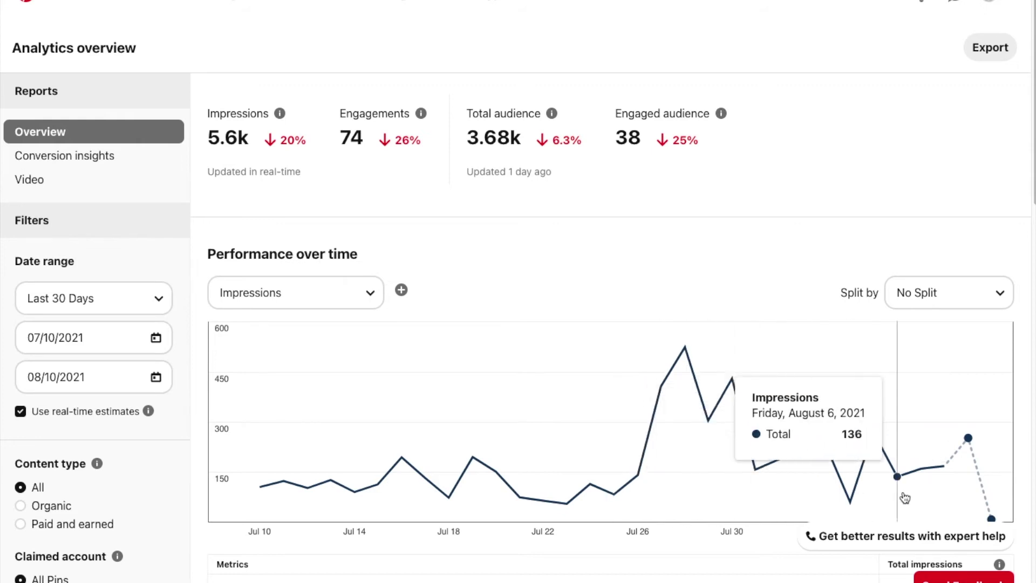
{"action": "scroll", "coordinate": [687, 468], "scroll_direction": "down", "scroll_amount": 8}
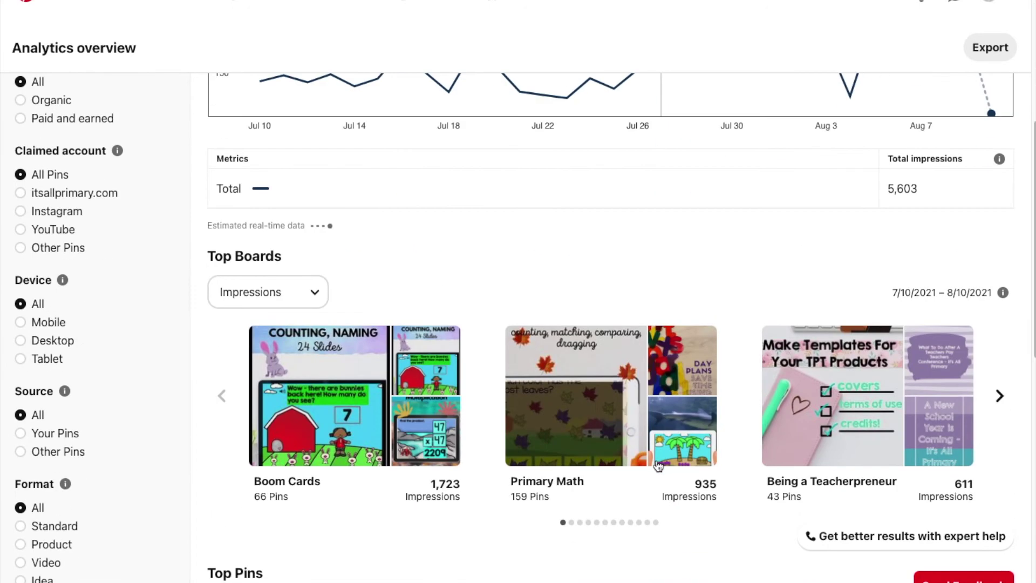
{"action": "scroll", "coordinate": [656, 464], "scroll_direction": "down", "scroll_amount": 5}
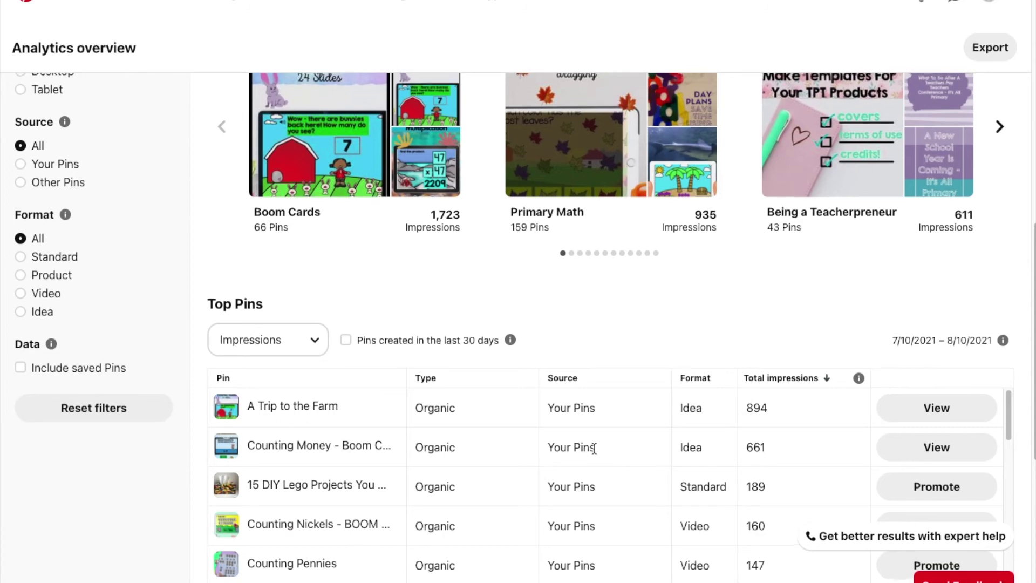
{"action": "scroll", "coordinate": [594, 448], "scroll_direction": "up", "scroll_amount": 3}
{"action": "scroll", "coordinate": [593, 451], "scroll_direction": "down", "scroll_amount": 3}
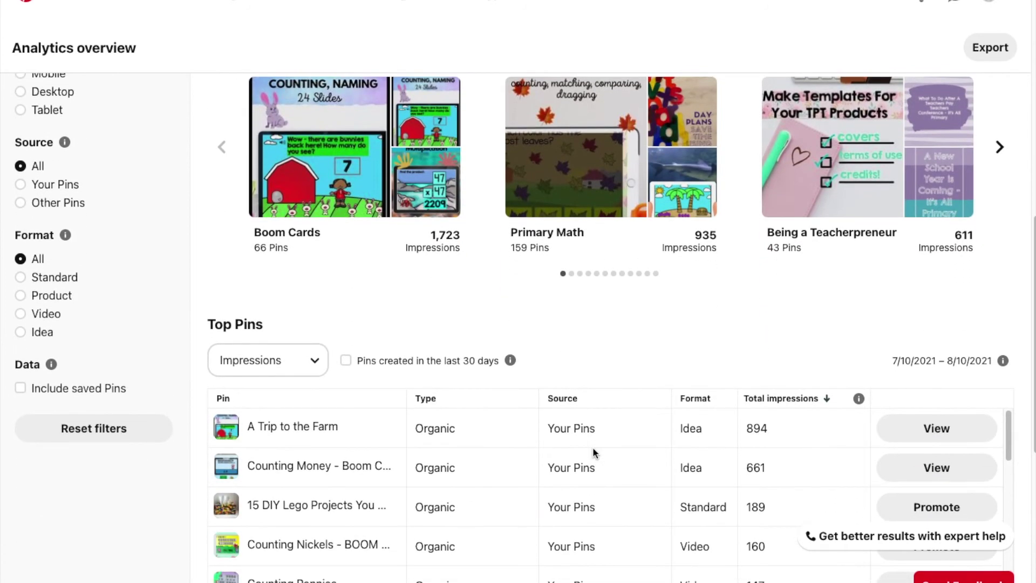
- Compare the formats and total impressions in the Top Pins table and preview individual pins
{"action": "mouse_move", "coordinate": [389, 513]}
{"action": "mouse_move", "coordinate": [310, 508]}
{"action": "scroll", "coordinate": [537, 531], "scroll_direction": "down", "scroll_amount": 3}
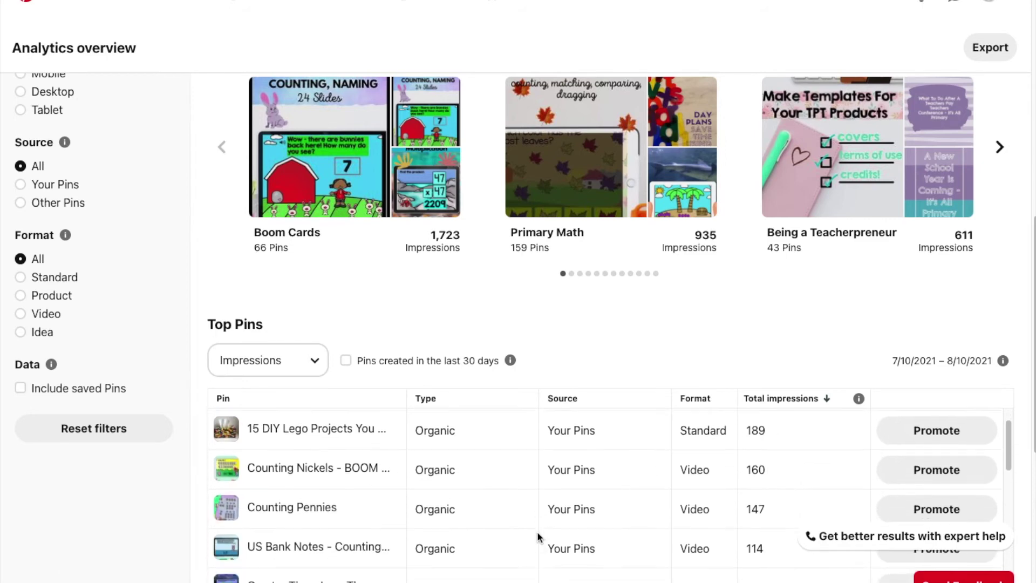
{"action": "mouse_move", "coordinate": [340, 555]}
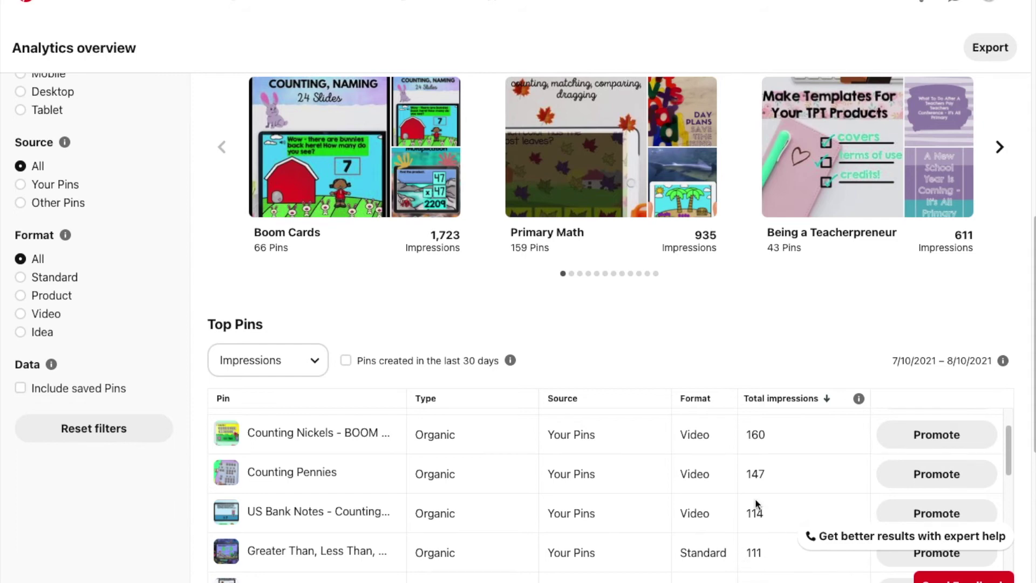
{"action": "scroll", "coordinate": [748, 504], "scroll_direction": "up", "scroll_amount": 2}
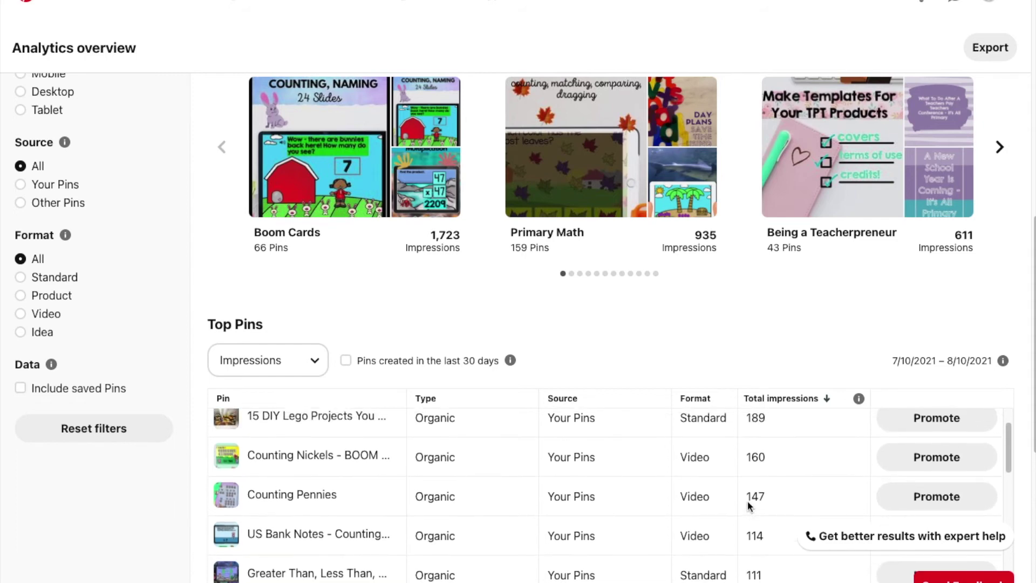
{"action": "scroll", "coordinate": [747, 506], "scroll_direction": "down", "scroll_amount": 5}
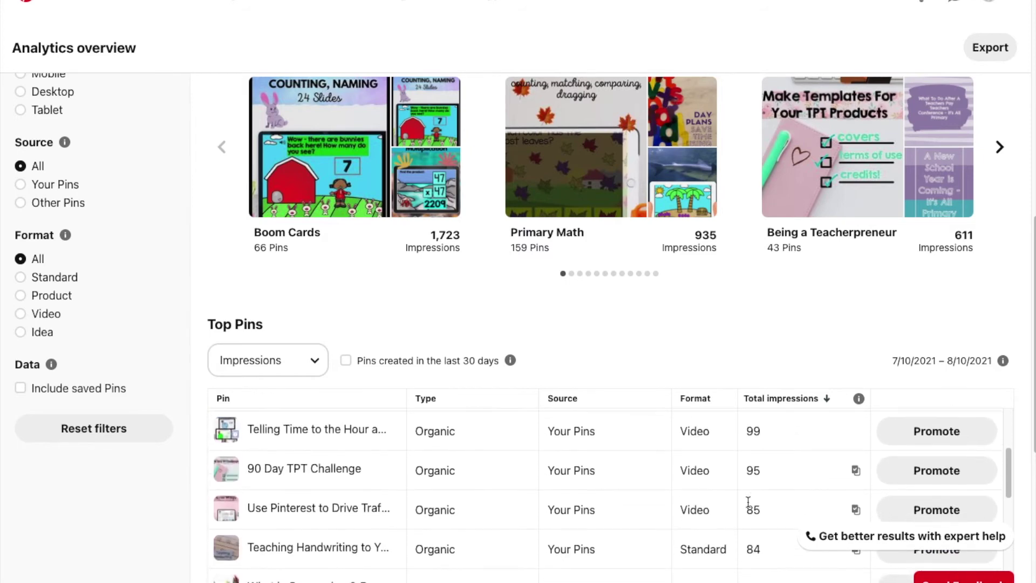
{"action": "scroll", "coordinate": [734, 523], "scroll_direction": "down", "scroll_amount": 1}
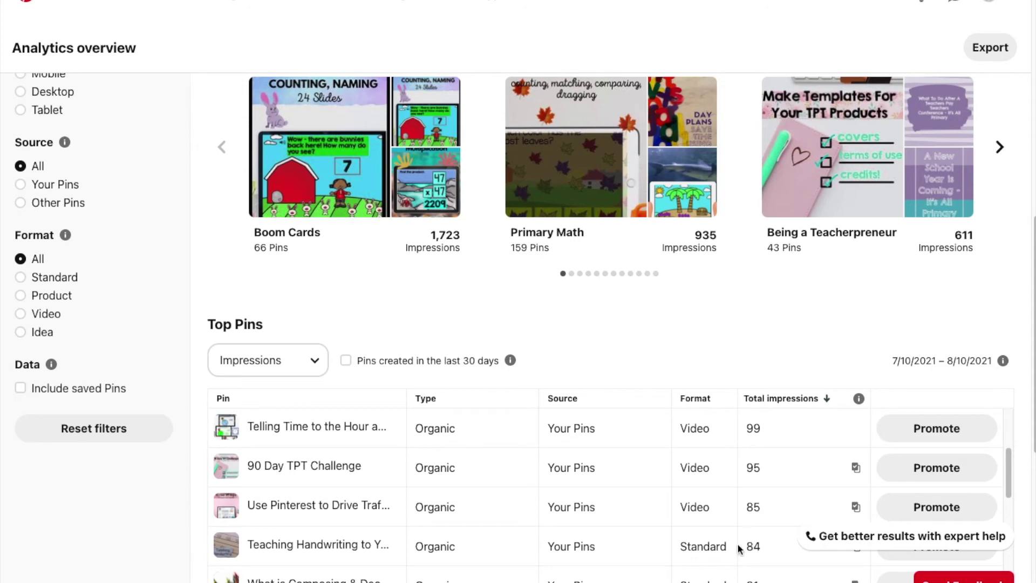
{"action": "mouse_move", "coordinate": [268, 553]}
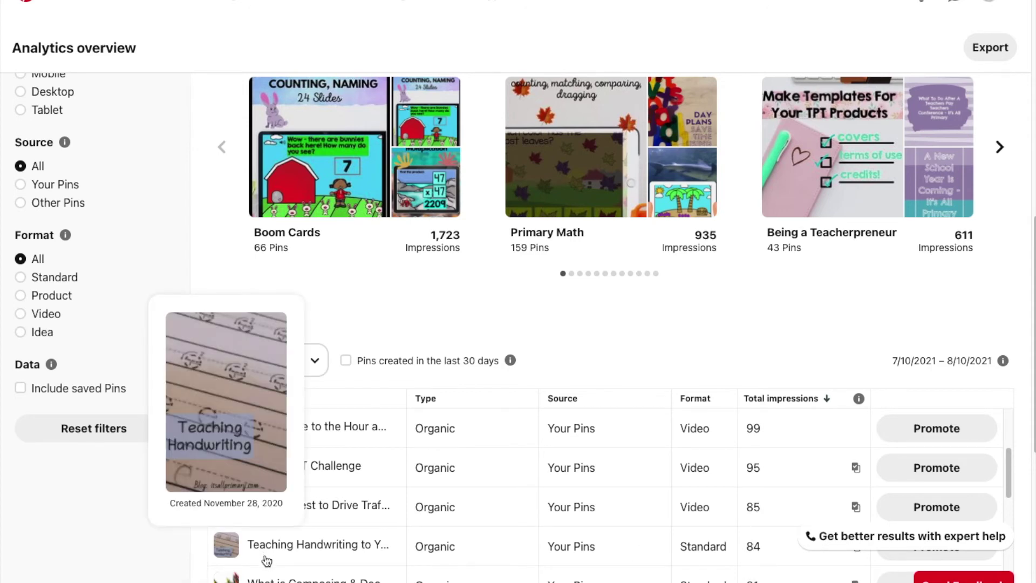
{"action": "scroll", "coordinate": [490, 524], "scroll_direction": "up", "scroll_amount": 3}
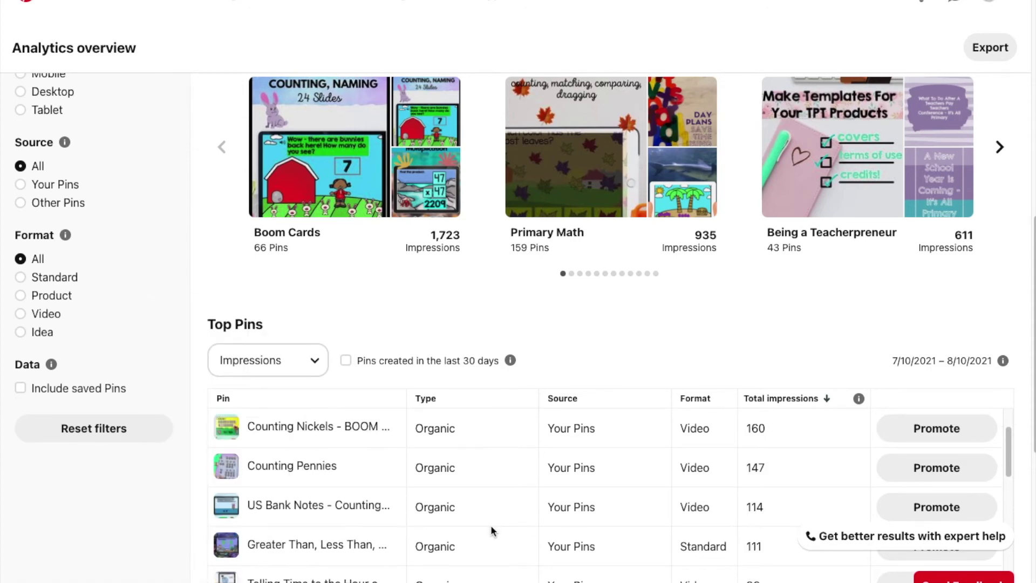
{"action": "scroll", "coordinate": [491, 525], "scroll_direction": "down", "scroll_amount": 5}
{"action": "scroll", "coordinate": [730, 548], "scroll_direction": "up", "scroll_amount": 5}
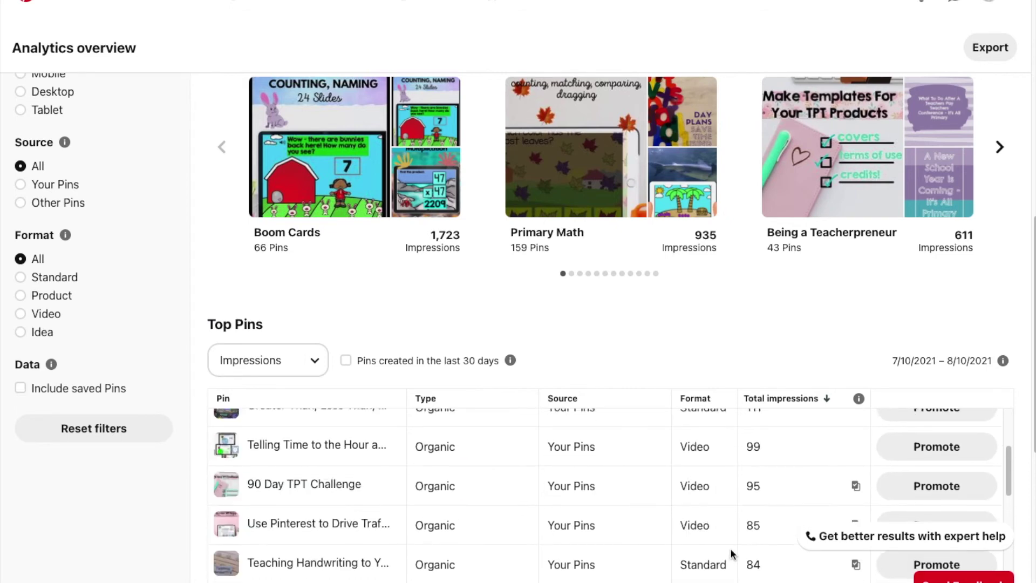
{"action": "scroll", "coordinate": [730, 549], "scroll_direction": "up", "scroll_amount": 3}
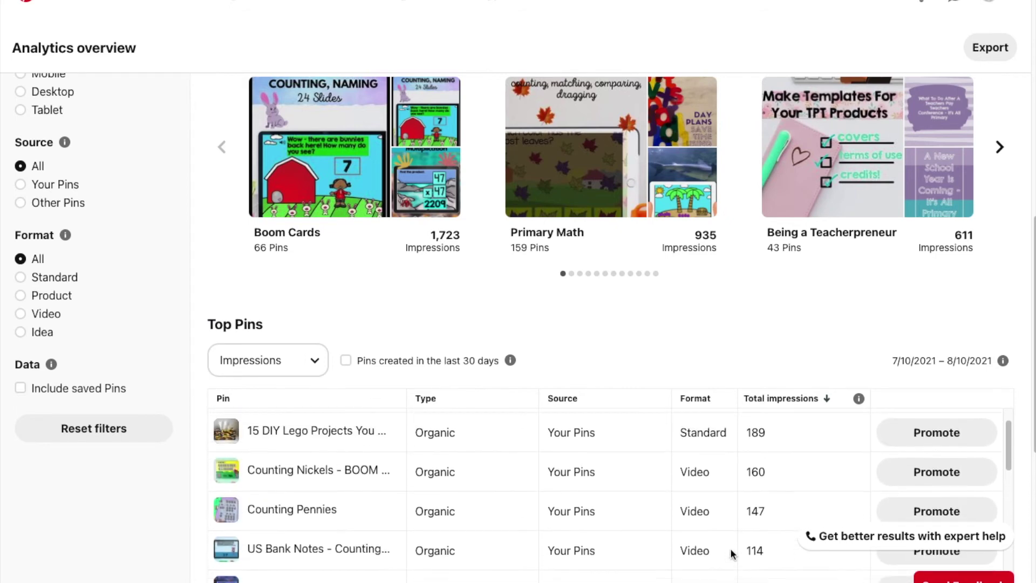
{"action": "mouse_move", "coordinate": [359, 467]}
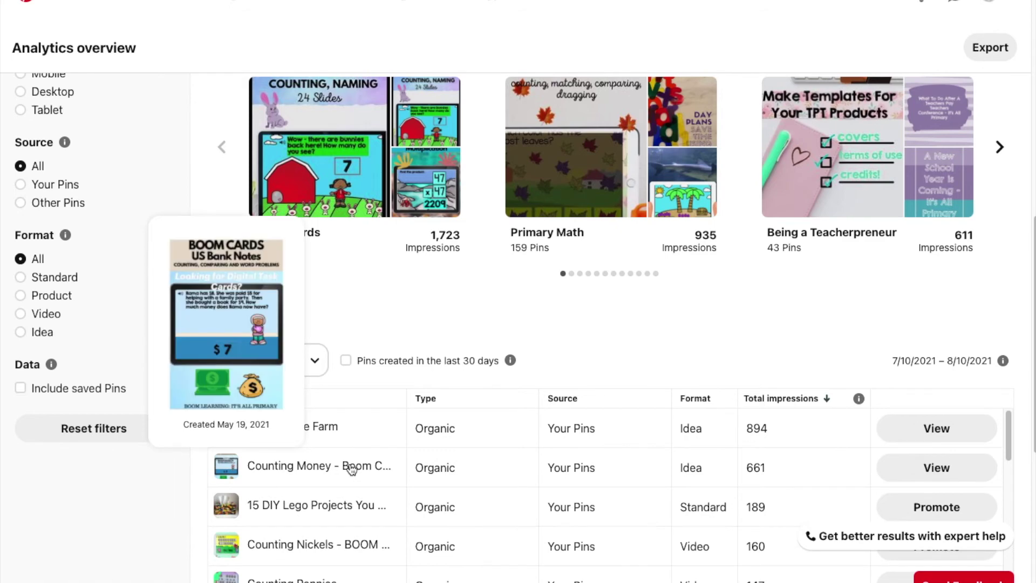
{"action": "mouse_move", "coordinate": [394, 430]}
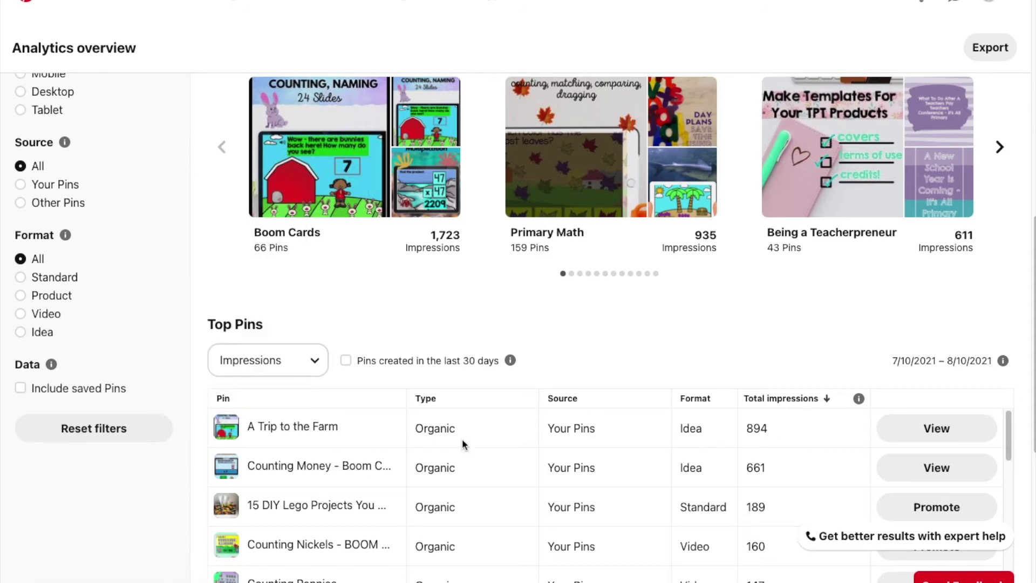
- Open the "A Trip to the Farm" idea pin from the Top Pins table to view its slides
{"action": "scroll", "coordinate": [453, 328], "scroll_direction": "up", "scroll_amount": 10}
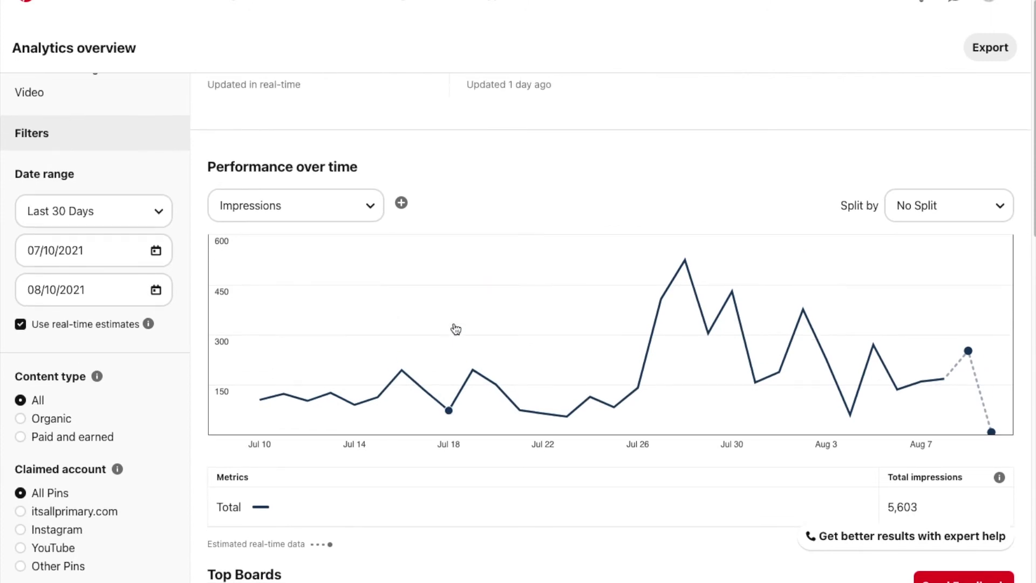
{"action": "scroll", "coordinate": [456, 329], "scroll_direction": "down", "scroll_amount": 8}
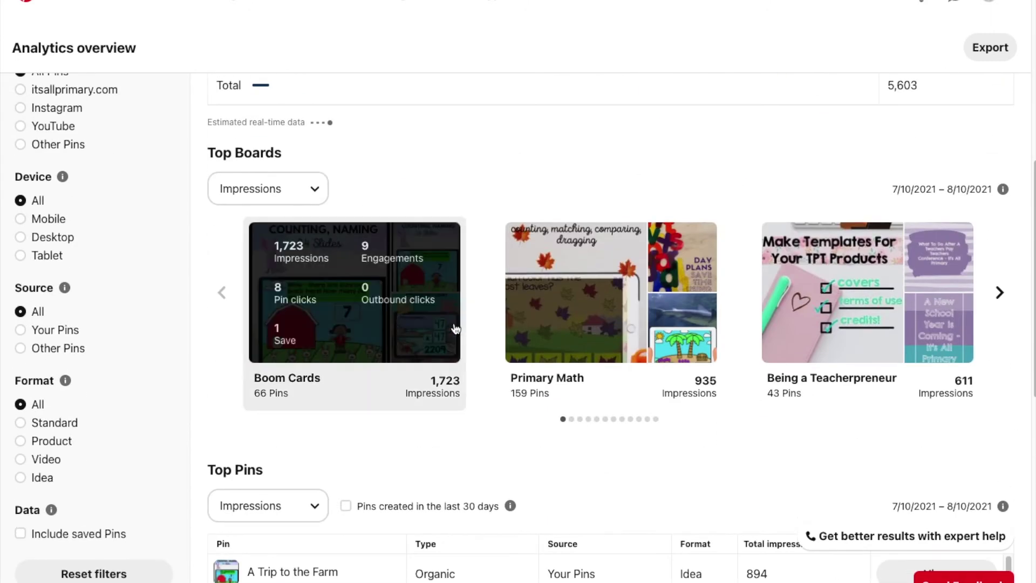
{"action": "scroll", "coordinate": [455, 329], "scroll_direction": "down", "scroll_amount": 1}
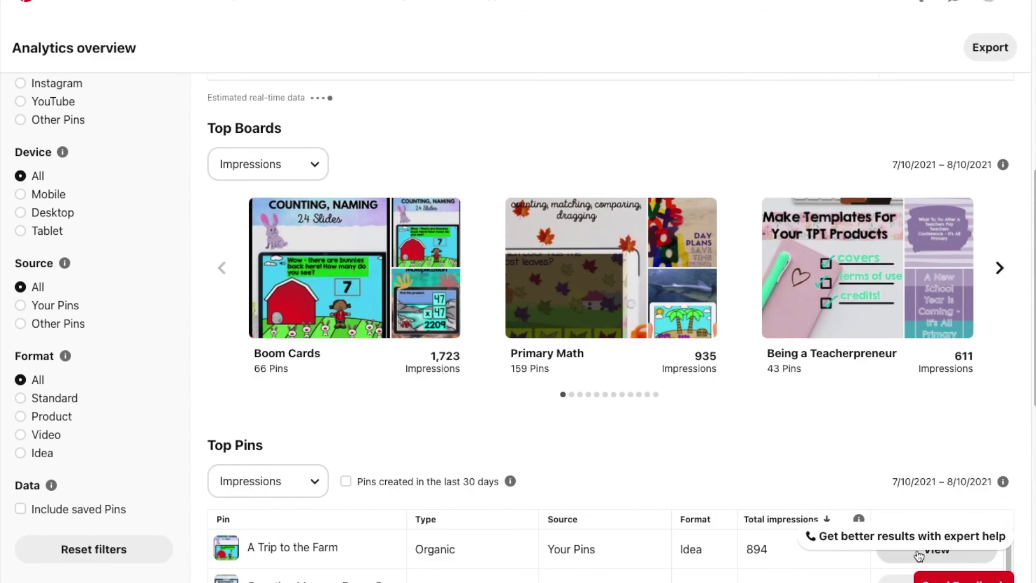
{"action": "left_click", "coordinate": [540, 544]}
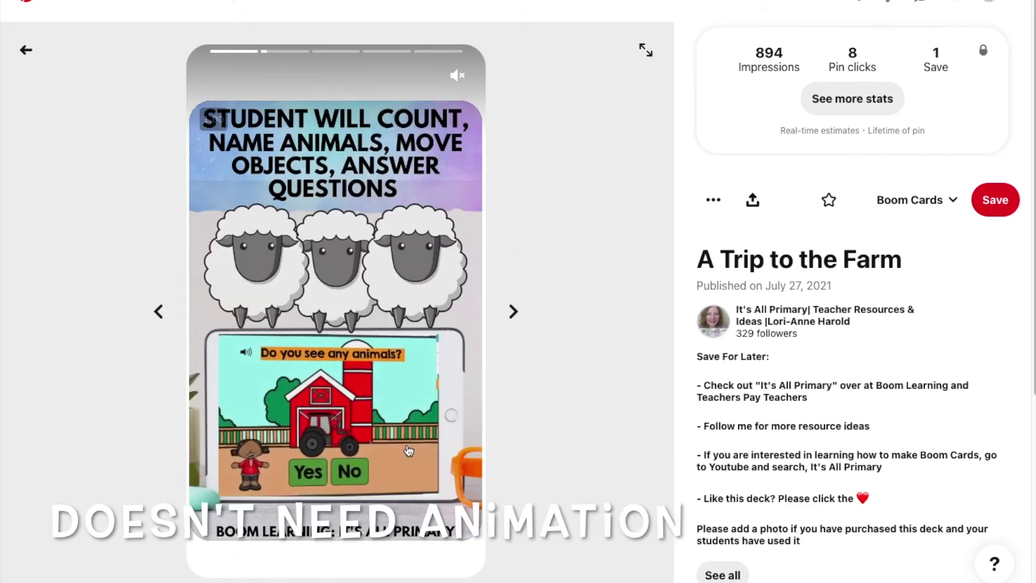
- View the remaining slides of the "A Trip to the Farm" idea pin and read its notes
{"action": "left_click", "coordinate": [514, 313]}
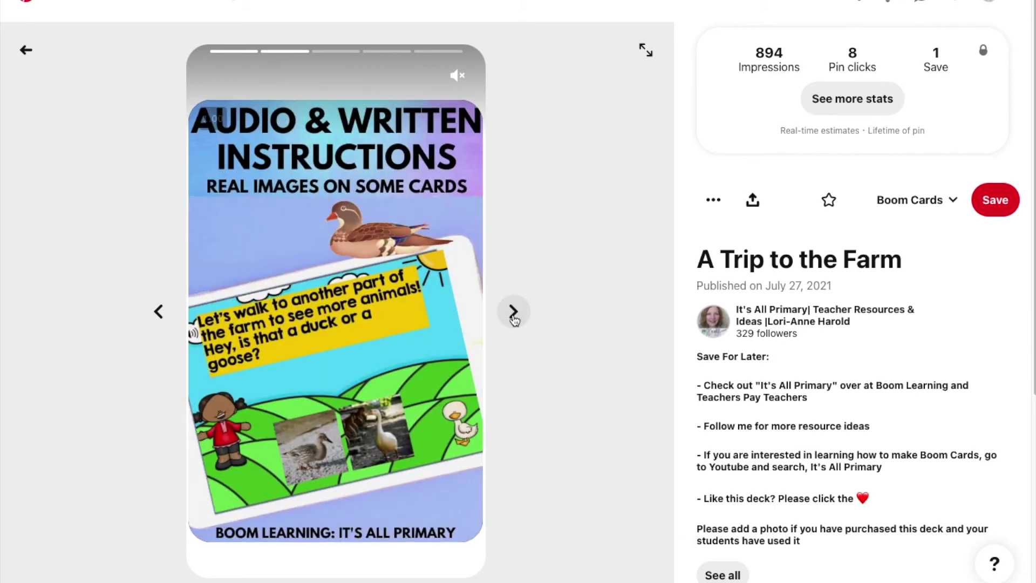
{"action": "left_click", "coordinate": [514, 313]}
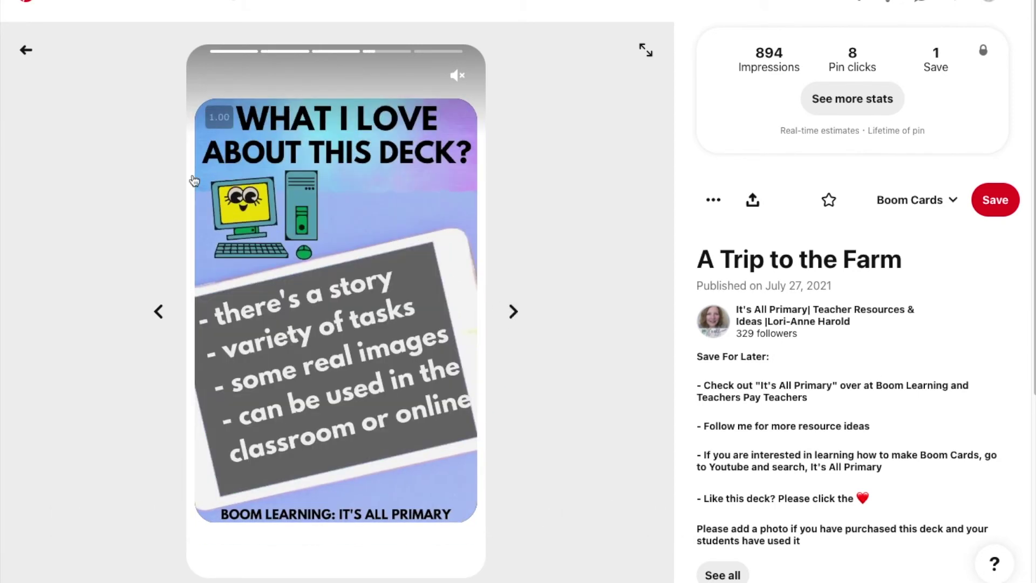
{"action": "left_click", "coordinate": [513, 315]}
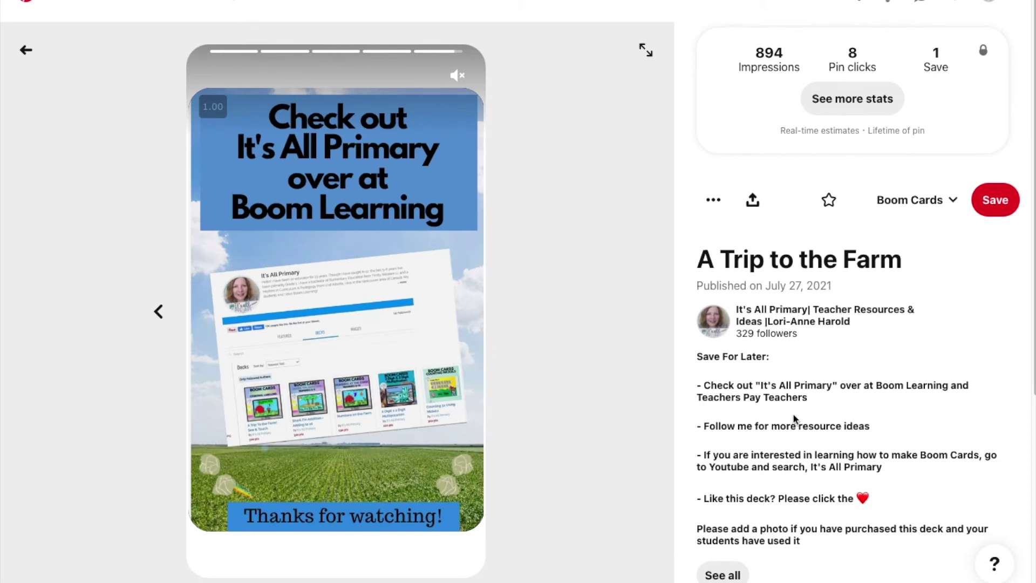
{"action": "scroll", "coordinate": [814, 469], "scroll_direction": "down", "scroll_amount": 1}
{"action": "scroll", "coordinate": [814, 470], "scroll_direction": "down", "scroll_amount": 2}
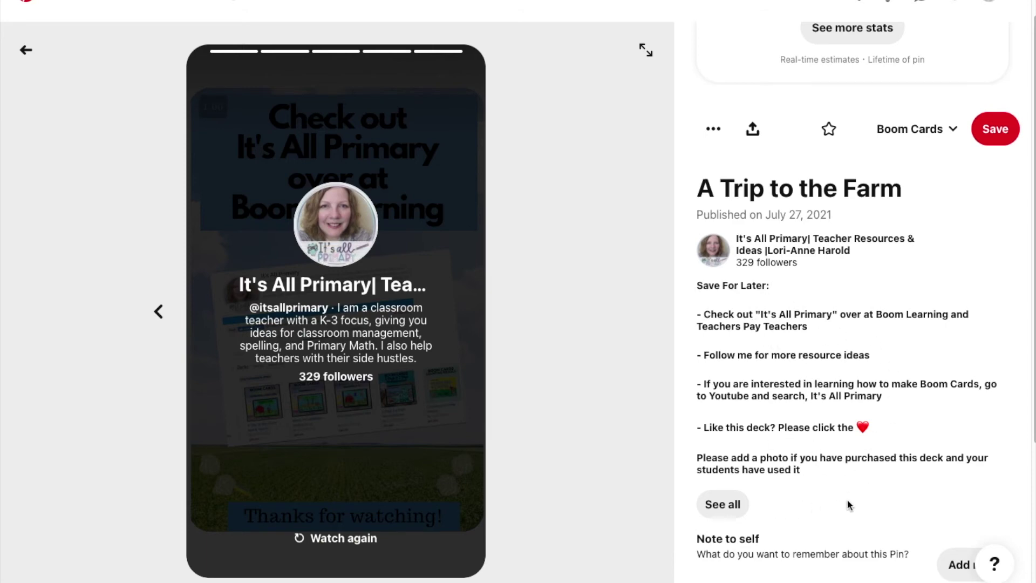
- Save the "A Trip to the Farm" pin to the Grade 1-2 board and open its detailed stats
{"action": "scroll", "coordinate": [850, 507], "scroll_direction": "up", "scroll_amount": 2}
{"action": "left_click", "coordinate": [953, 200]}
{"action": "scroll", "coordinate": [861, 383], "scroll_direction": "down", "scroll_amount": 10}
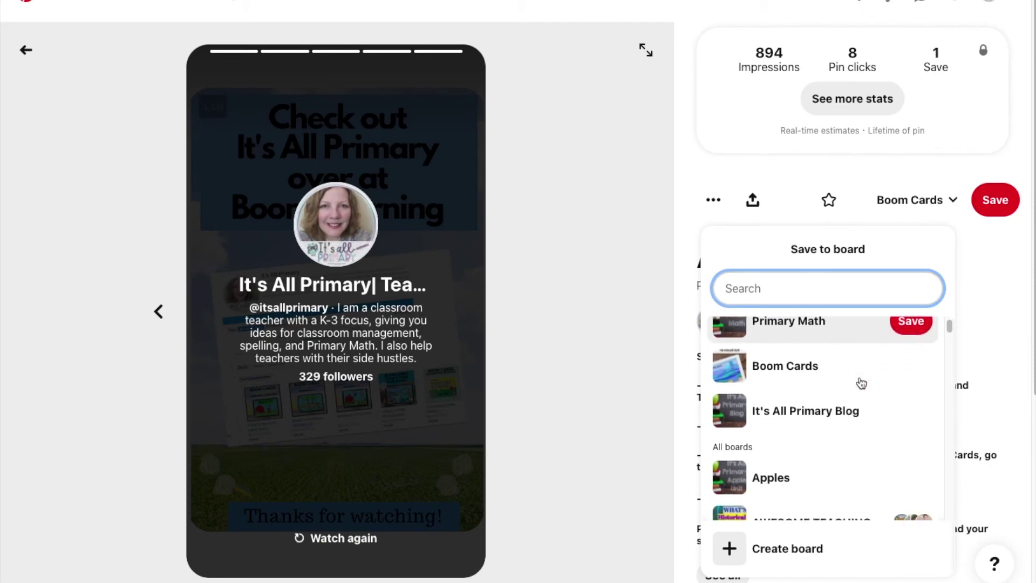
{"action": "scroll", "coordinate": [861, 383], "scroll_direction": "down", "scroll_amount": 5}
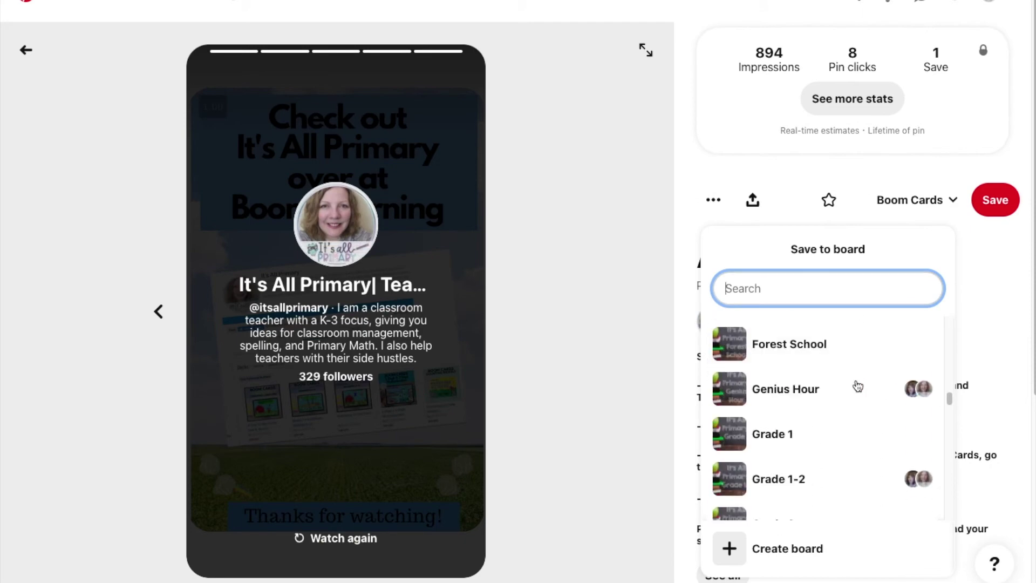
{"action": "left_click", "coordinate": [791, 475]}
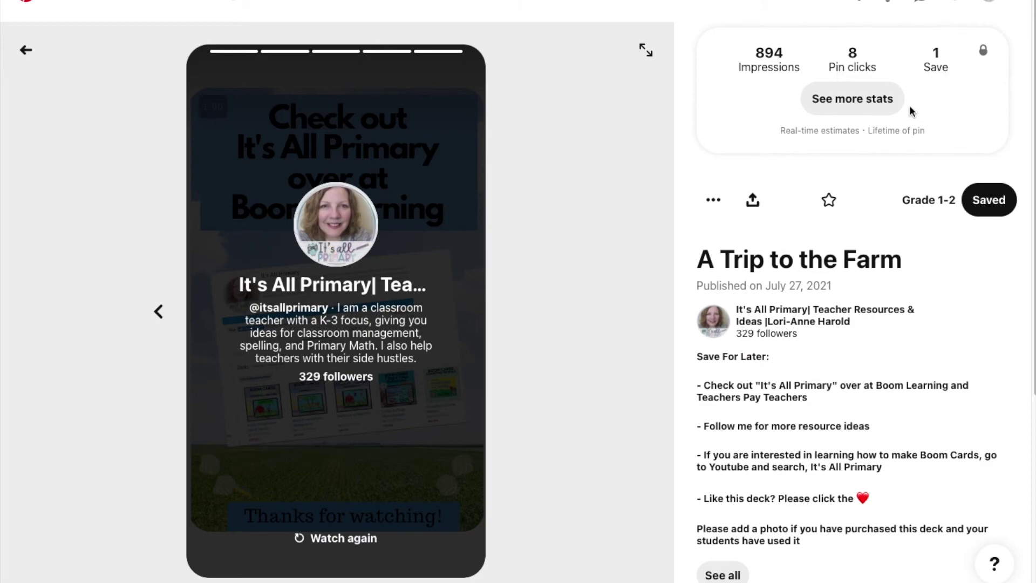
{"action": "left_click", "coordinate": [857, 104]}
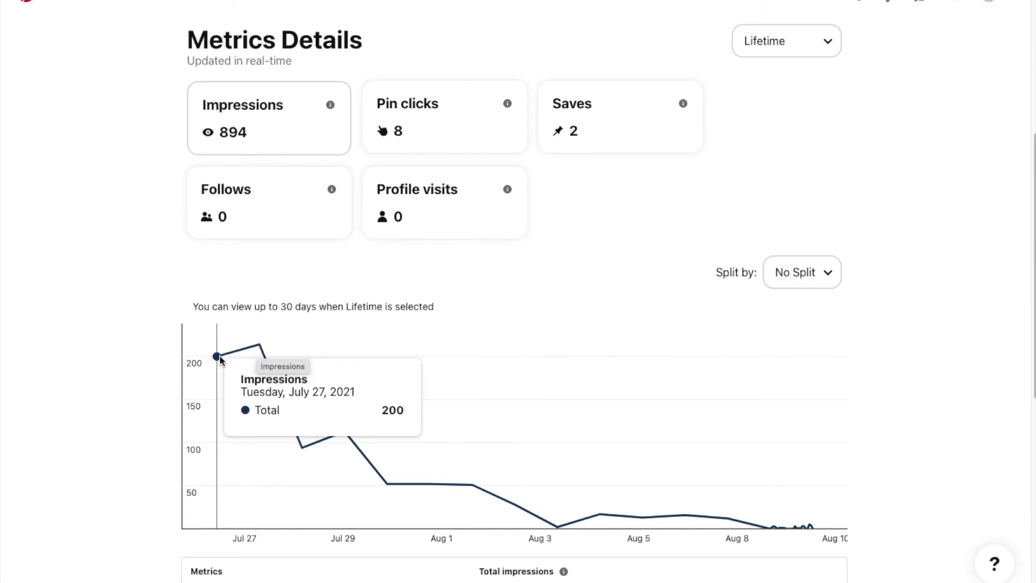
- Start a new Idea Pin from the pin stats page
{"action": "scroll", "coordinate": [258, 347], "scroll_direction": "up", "scroll_amount": 7}
{"action": "left_click", "coordinate": [162, 8]}
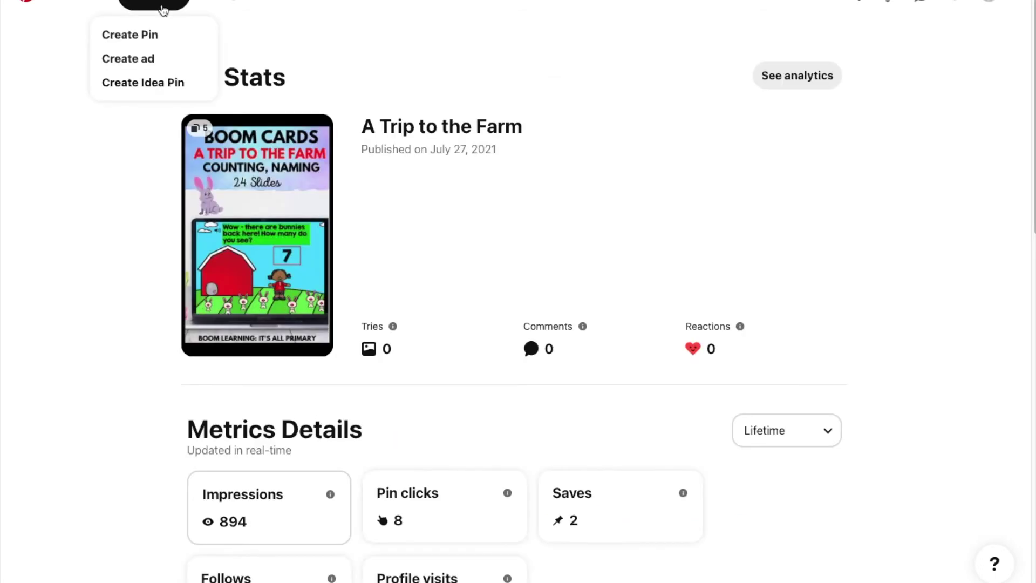
{"action": "left_click", "coordinate": [161, 88]}
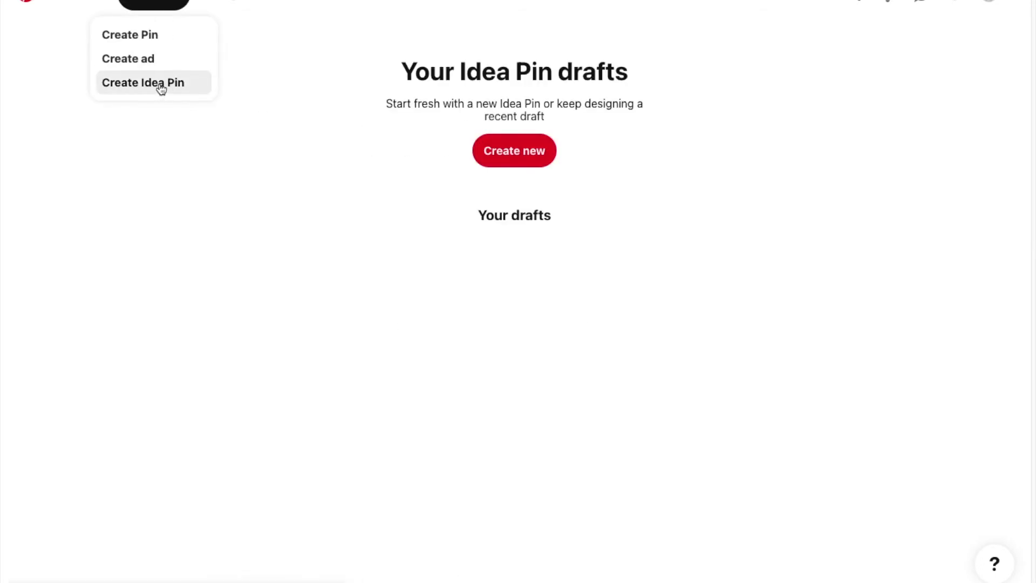
{"action": "left_click", "coordinate": [505, 162]}
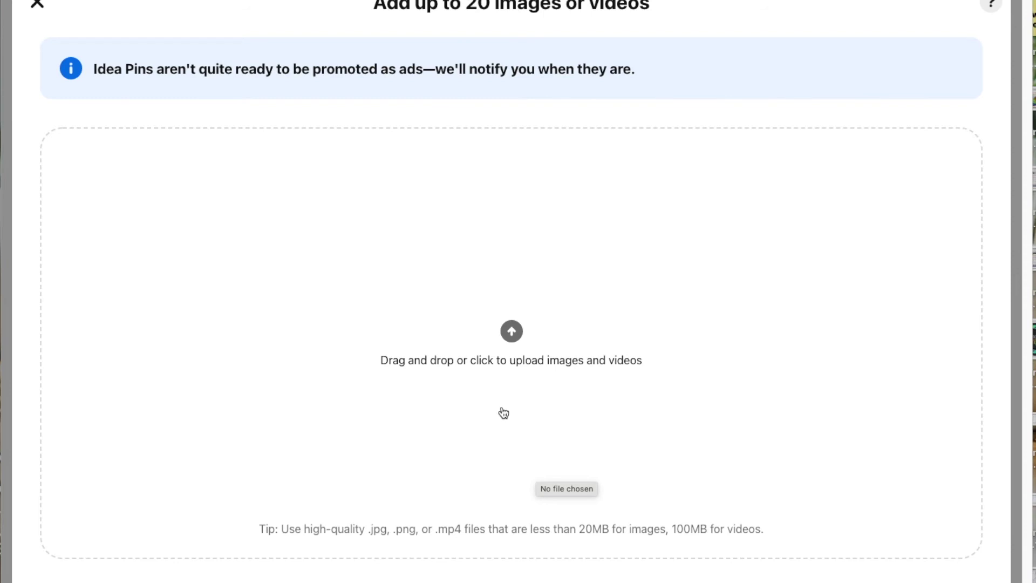
- Upload the six "Numbers 0-9" mp4 videos from the Downloads folder to the new Idea Pin
{"action": "left_click", "coordinate": [513, 335]}
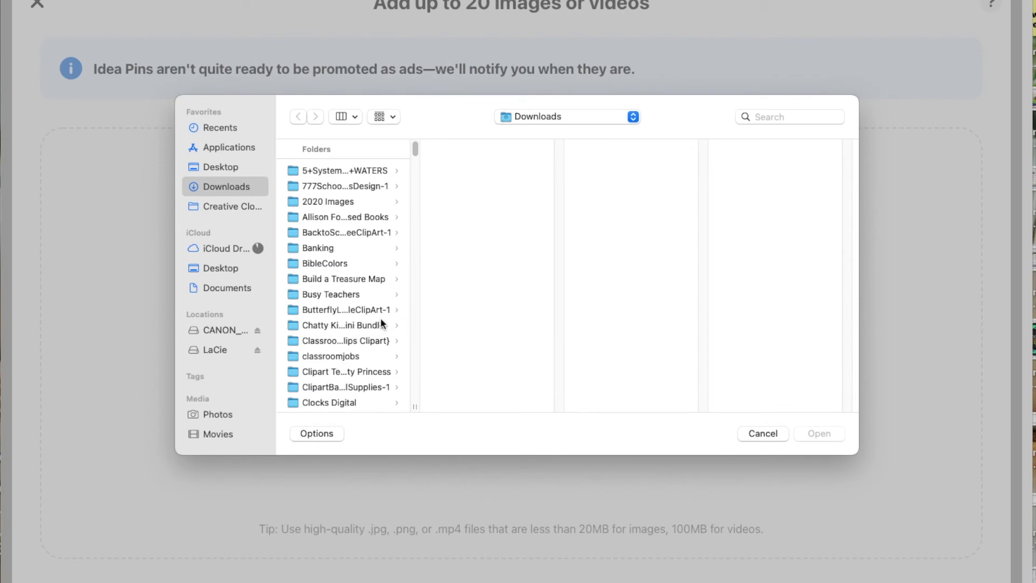
{"action": "scroll", "coordinate": [380, 323], "scroll_direction": "down", "scroll_amount": 15}
{"action": "left_click", "coordinate": [345, 290]}
{"action": "left_click", "coordinate": [345, 306], "text": "shift"}
{"action": "left_click", "coordinate": [345, 336], "text": "super"}
{"action": "left_click", "coordinate": [345, 351], "text": "super"}
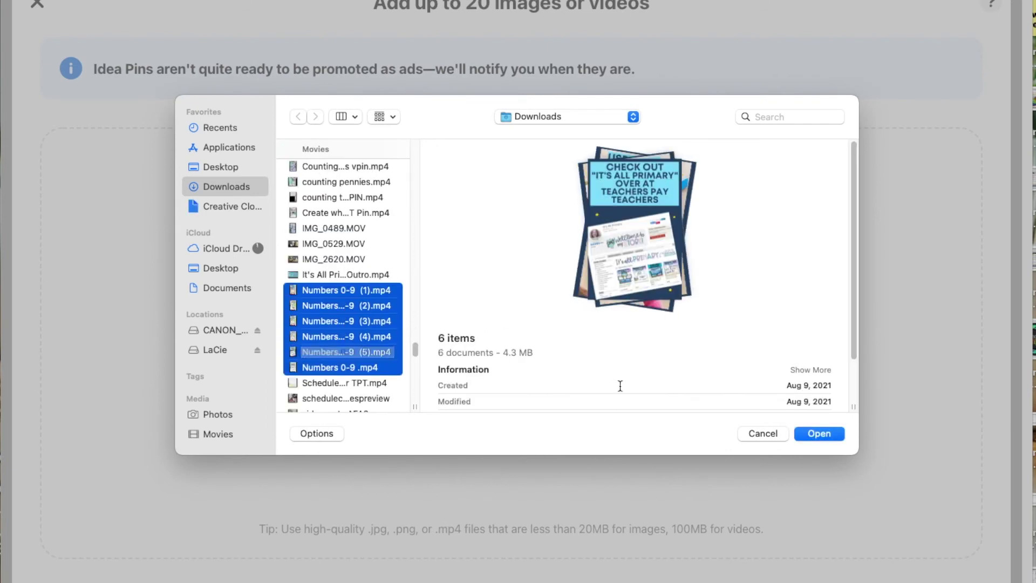
{"action": "left_click", "coordinate": [812, 434]}
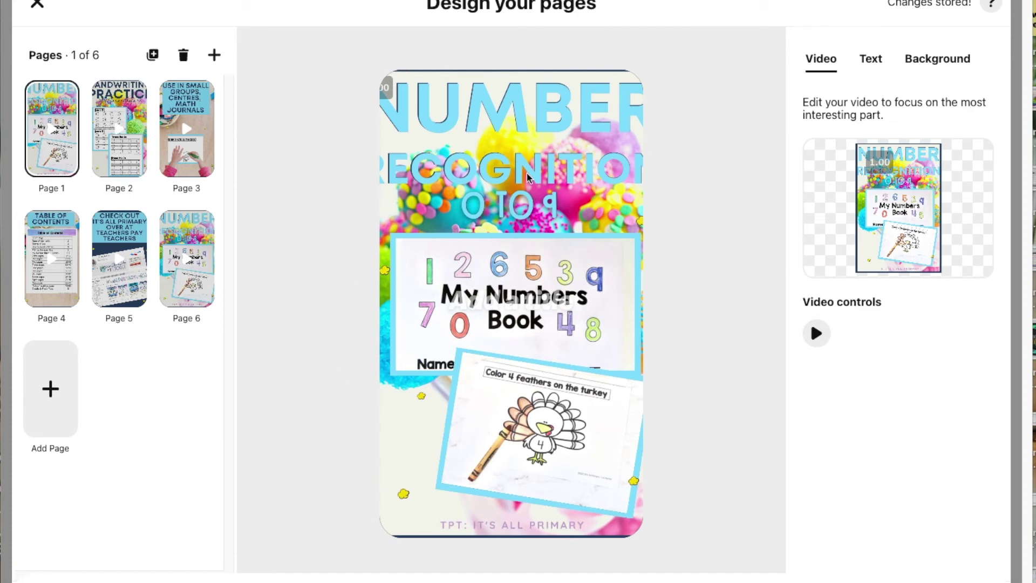
- Shrink the page 1 video until its whole frame fits inside the page and move it towards the middle
{"action": "mouse_move", "coordinate": [523, 135]}
{"action": "left_mouse_down"}
{"action": "mouse_move", "coordinate": [527, 185]}
{"action": "mouse_move", "coordinate": [514, 147]}
{"action": "left_mouse_up"}
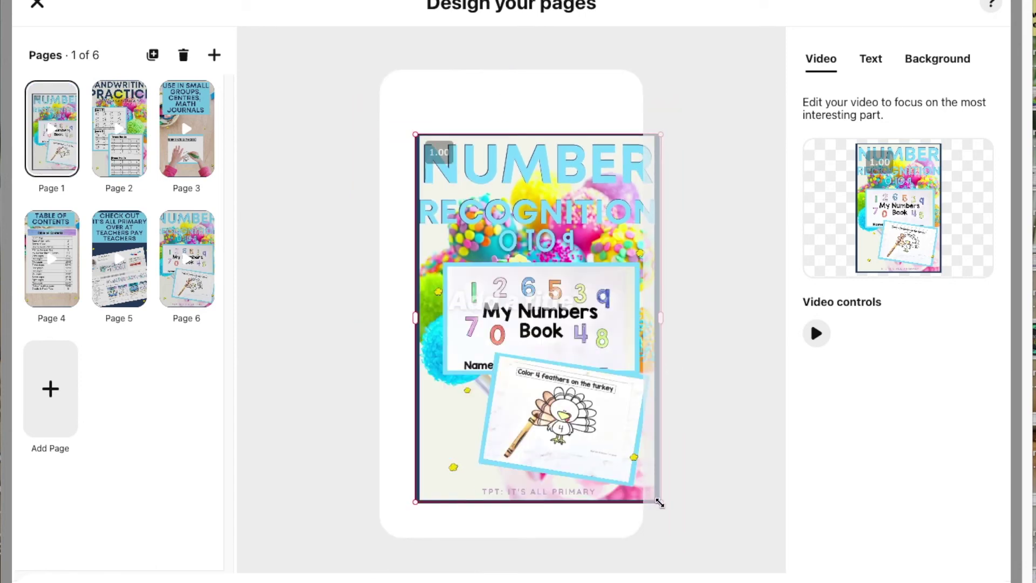
{"action": "left_click_drag", "start_coordinate": [659, 502], "coordinate": [632, 481]}
{"action": "left_click_drag", "start_coordinate": [559, 369], "coordinate": [529, 358]}
{"action": "left_click_drag", "start_coordinate": [601, 447], "coordinate": [627, 449]}
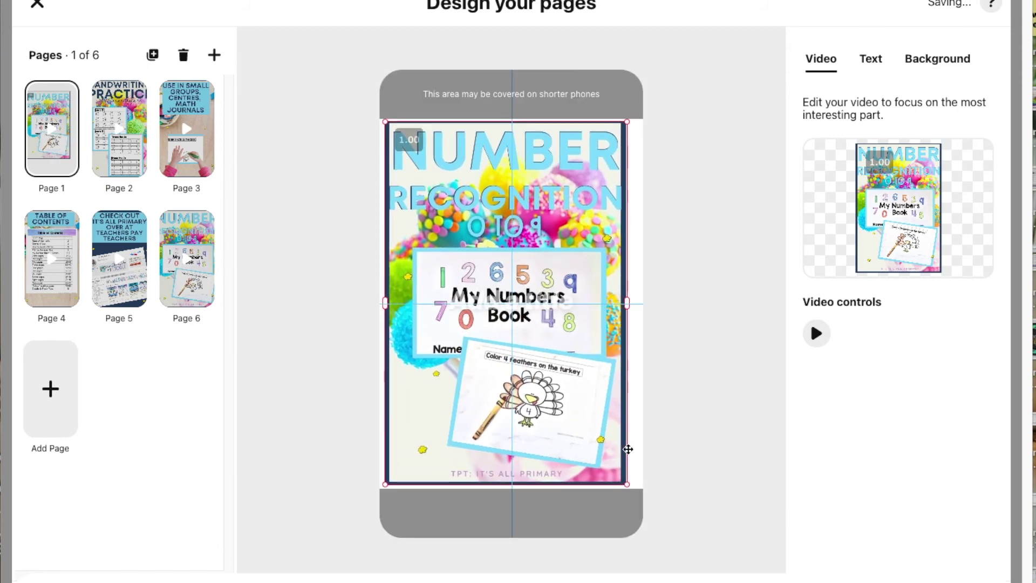
{"action": "left_click", "coordinate": [628, 303]}
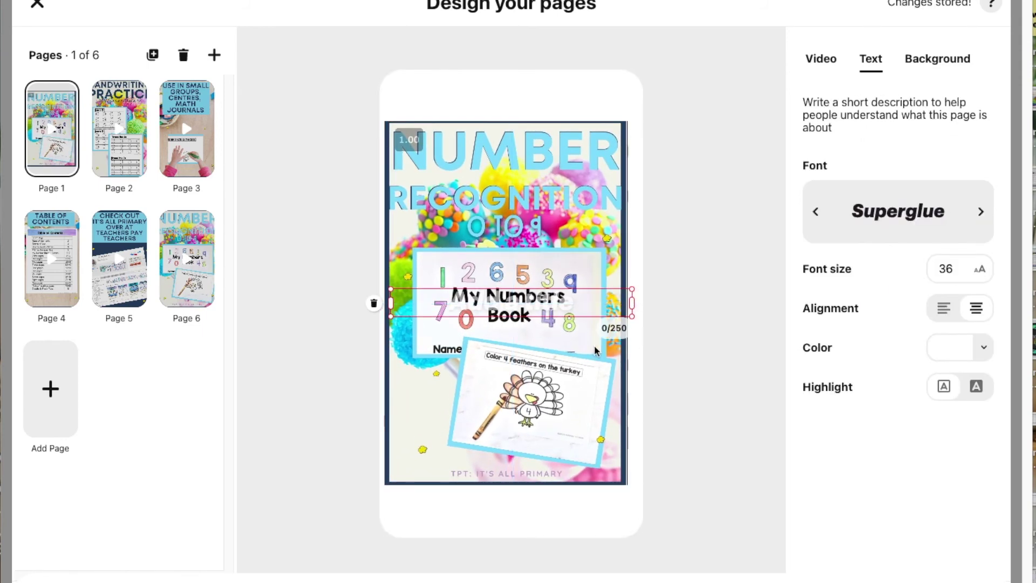
{"action": "left_click_drag", "start_coordinate": [612, 291], "coordinate": [611, 294]}
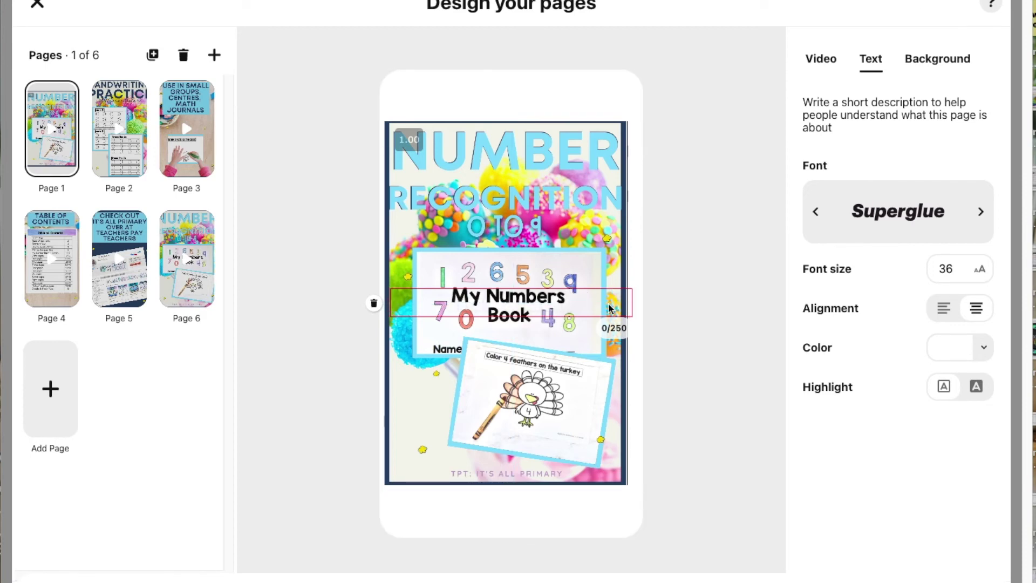
{"action": "left_click", "coordinate": [412, 301]}
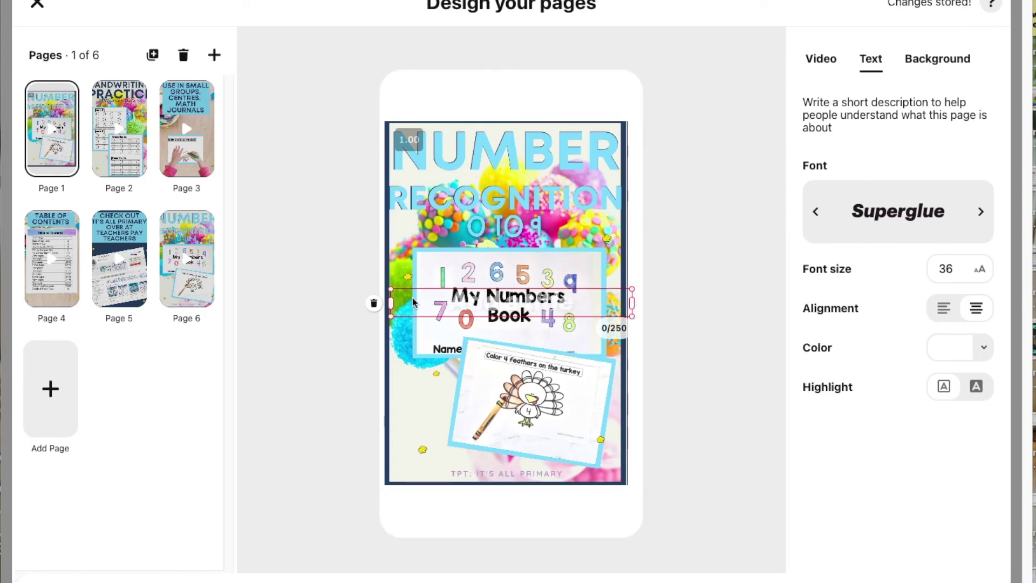
{"action": "left_click", "coordinate": [373, 303]}
- Centre the resized video horizontally on page 1
{"action": "left_click", "coordinate": [539, 361]}
{"action": "left_click", "coordinate": [544, 359]}
{"action": "left_click_drag", "start_coordinate": [631, 303], "coordinate": [631, 305]}
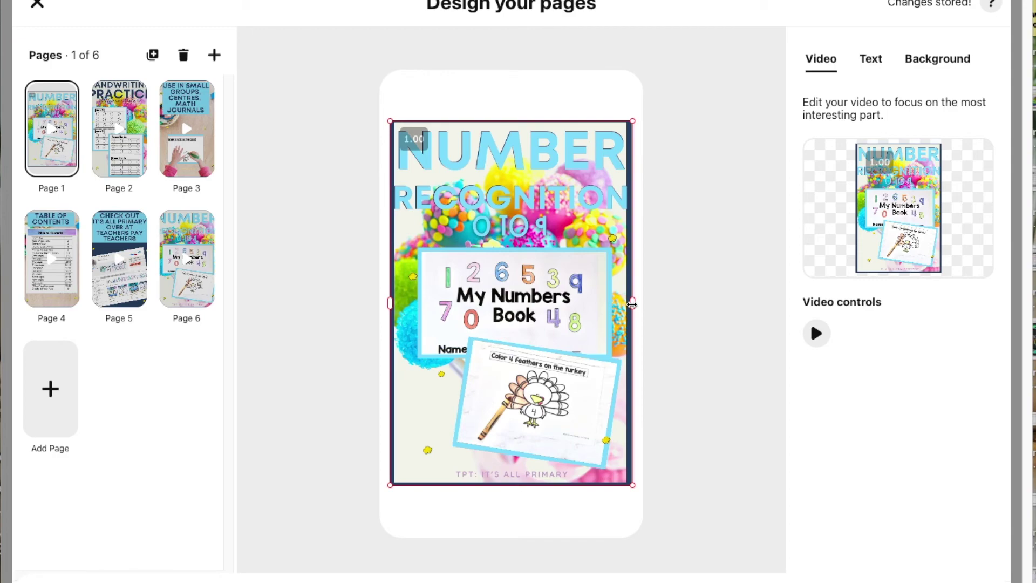
- Shrink and centre the videos on pages 2 to 5, and delete the duplicate cover on page 6
{"action": "left_click", "coordinate": [118, 135]}
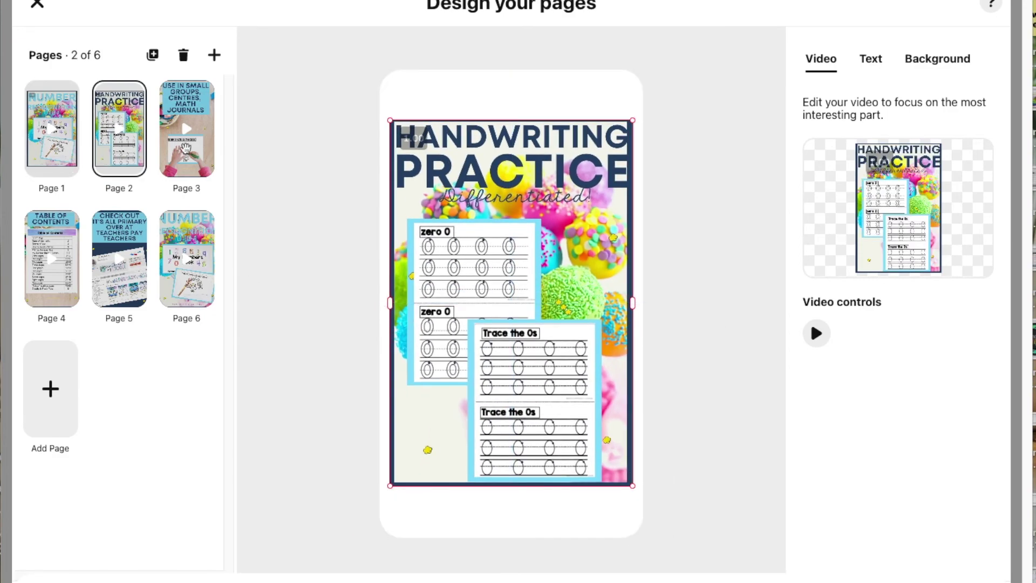
{"action": "left_click", "coordinate": [187, 146]}
{"action": "key", "text": "Right"}
{"action": "key", "text": "Right"}
{"action": "key", "text": "Right"}
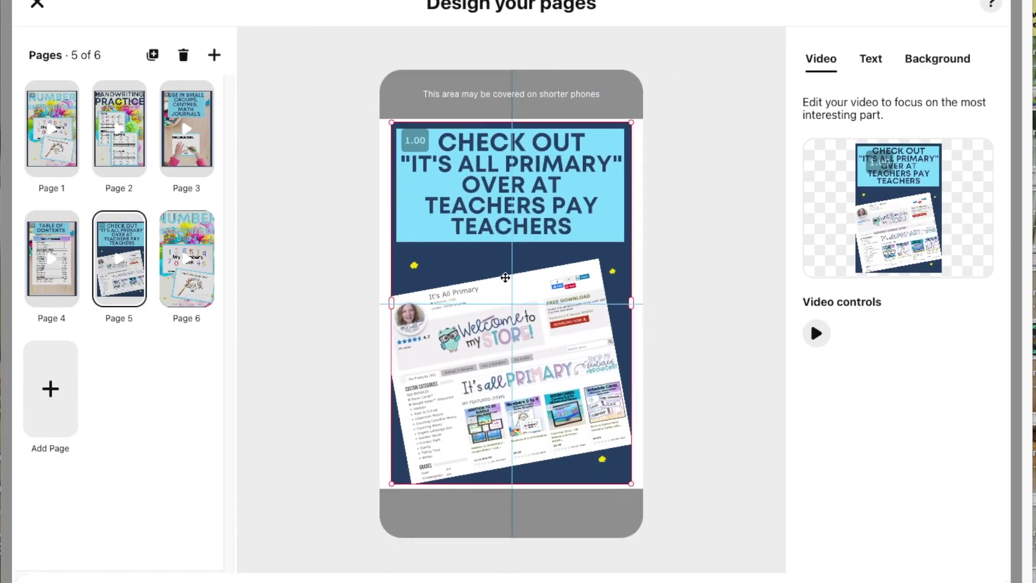
{"action": "left_click", "coordinate": [183, 55]}
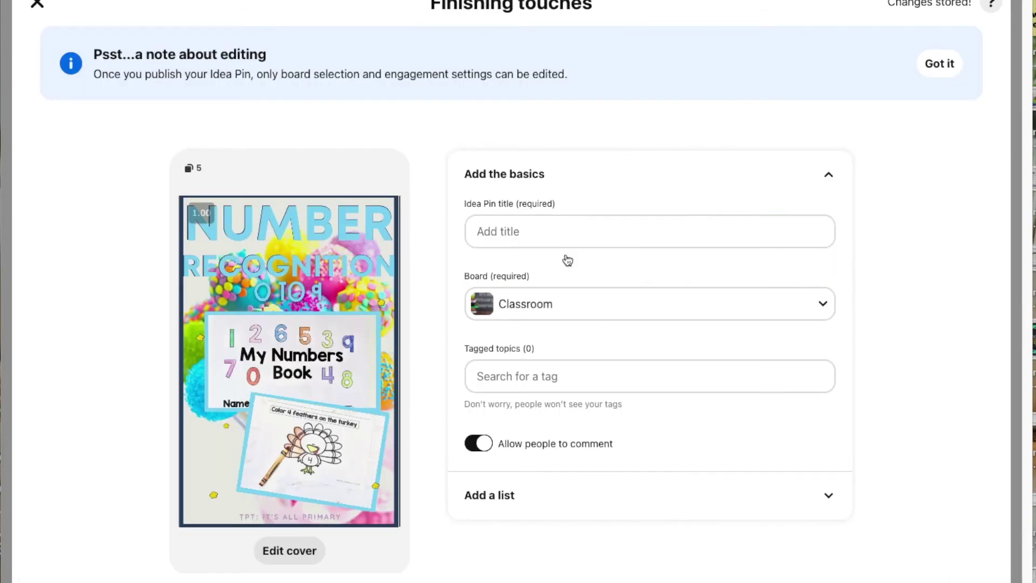
- Title the Idea Pin "Numbers 0 to 9 Handwriting & Recognition"
{"action": "left_click", "coordinate": [567, 232]}
{"action": "type", "text": "Numbers 0 to 9 "}
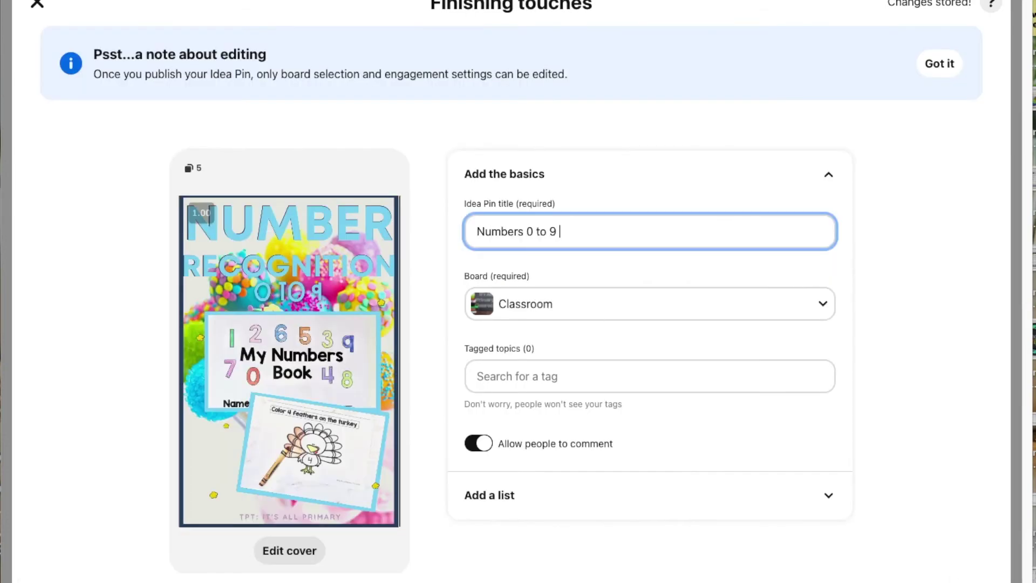
{"action": "type", "text": "Handwriting & Recognition"}
- Assign the Idea Pin to the Primary Math board
{"action": "left_click", "coordinate": [647, 304]}
{"action": "scroll", "coordinate": [642, 418], "scroll_direction": "down", "scroll_amount": 5}
{"action": "left_click", "coordinate": [606, 410]}
{"action": "left_click", "coordinate": [648, 304]}
{"action": "scroll", "coordinate": [671, 463], "scroll_direction": "down", "scroll_amount": 10}
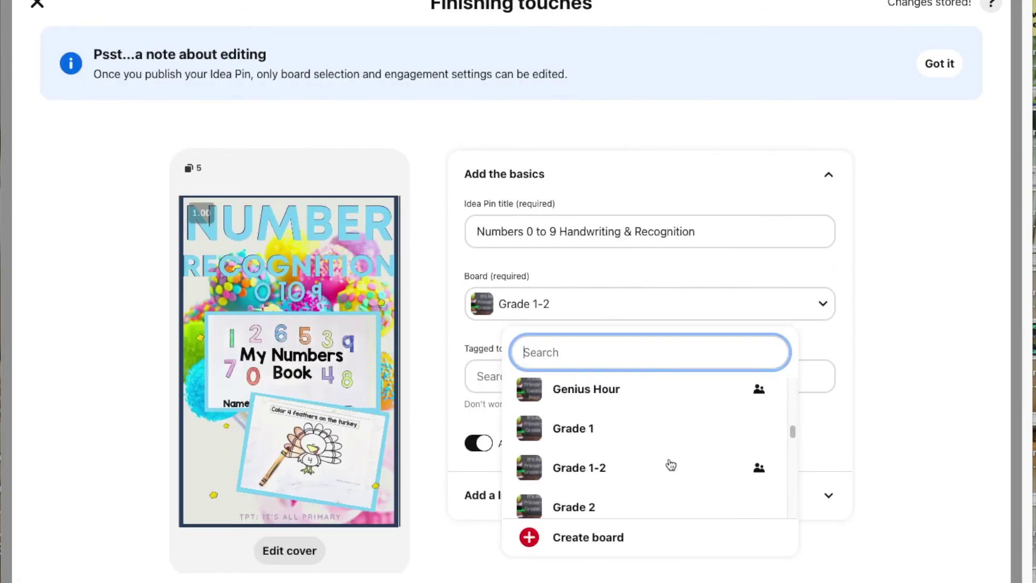
{"action": "scroll", "coordinate": [670, 464], "scroll_direction": "down", "scroll_amount": 2}
{"action": "left_click", "coordinate": [671, 464]}
- Tag the Idea Pin with the topics Math Activities, Handwriting, Math Worksheet and Math Journals
{"action": "left_click", "coordinate": [593, 378]}
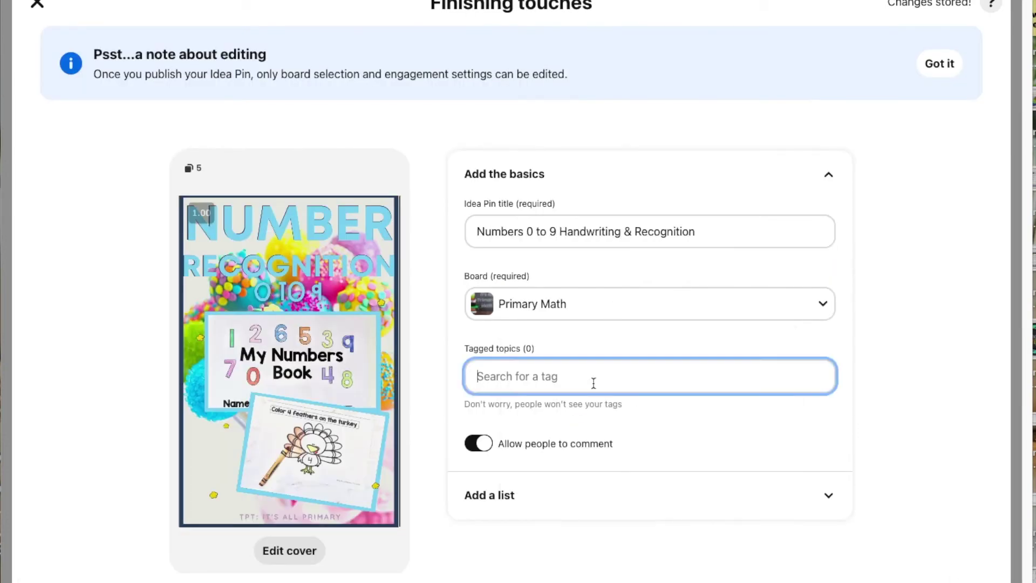
{"action": "type", "text": "math"}
{"action": "left_click", "coordinate": [539, 430]}
{"action": "type", "text": "hand"}
{"action": "left_click", "coordinate": [540, 430]}
{"action": "type", "text": "math"}
{"action": "scroll", "coordinate": [608, 477], "scroll_direction": "down", "scroll_amount": 3}
{"action": "left_click", "coordinate": [591, 488]}
{"action": "type", "text": "math"}
{"action": "scroll", "coordinate": [624, 516], "scroll_direction": "down", "scroll_amount": 3}
{"action": "left_click", "coordinate": [610, 537]}
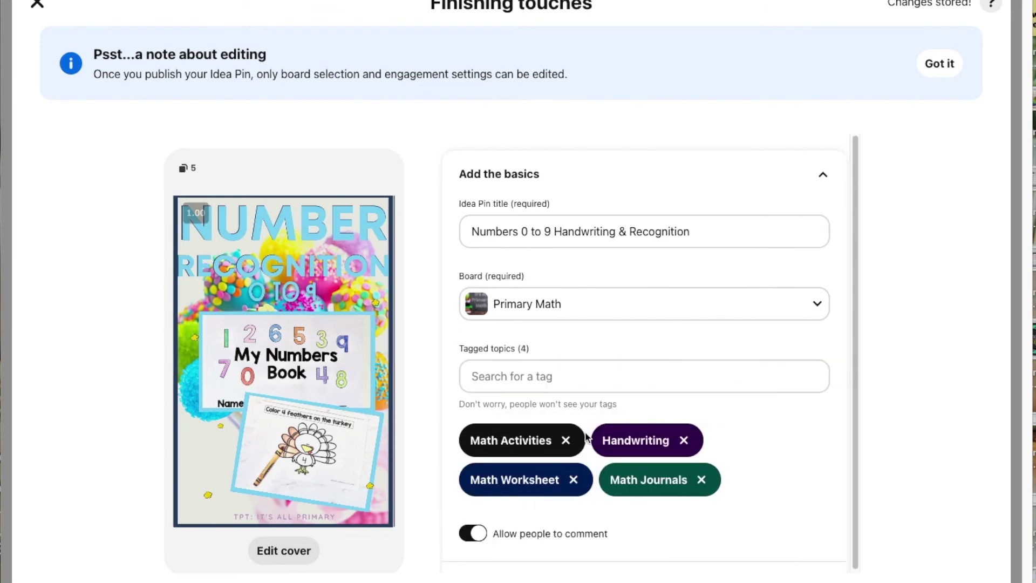
- Add a Notes list to the Idea Pin and fill it with the notes copied from the "A Trip to the Farm" pin
{"action": "scroll", "coordinate": [734, 458], "scroll_direction": "down", "scroll_amount": 1}
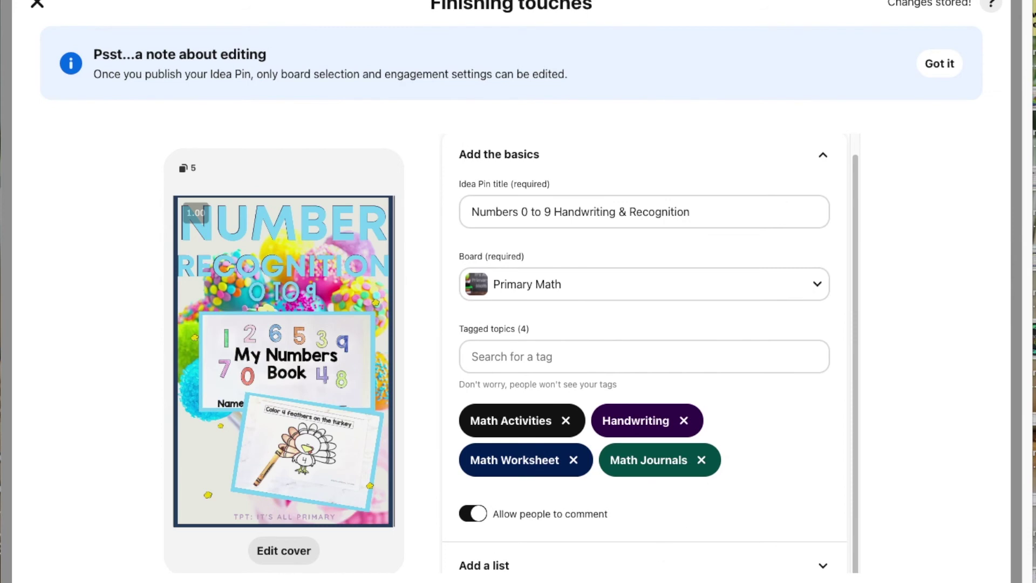
{"action": "left_click", "coordinate": [497, 563]}
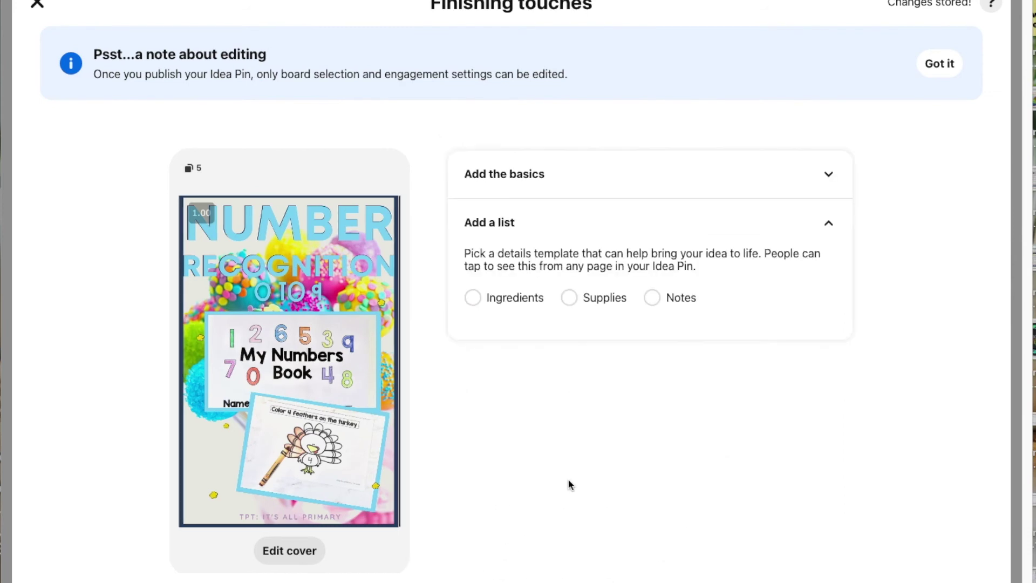
{"action": "left_click", "coordinate": [651, 298]}
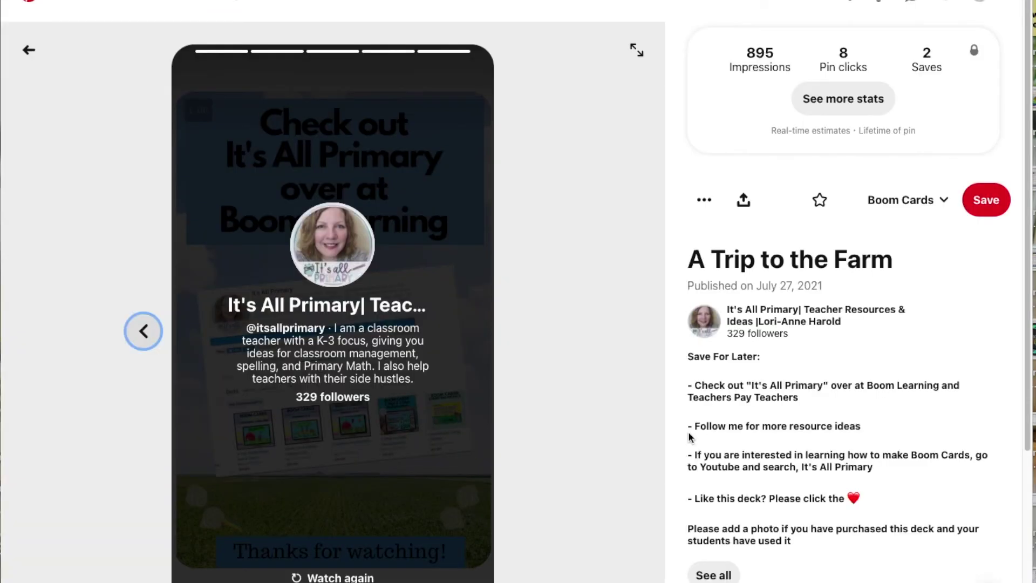
{"action": "scroll", "coordinate": [689, 437], "scroll_direction": "down", "scroll_amount": 4}
{"action": "left_click_drag", "start_coordinate": [688, 130], "coordinate": [798, 322]}
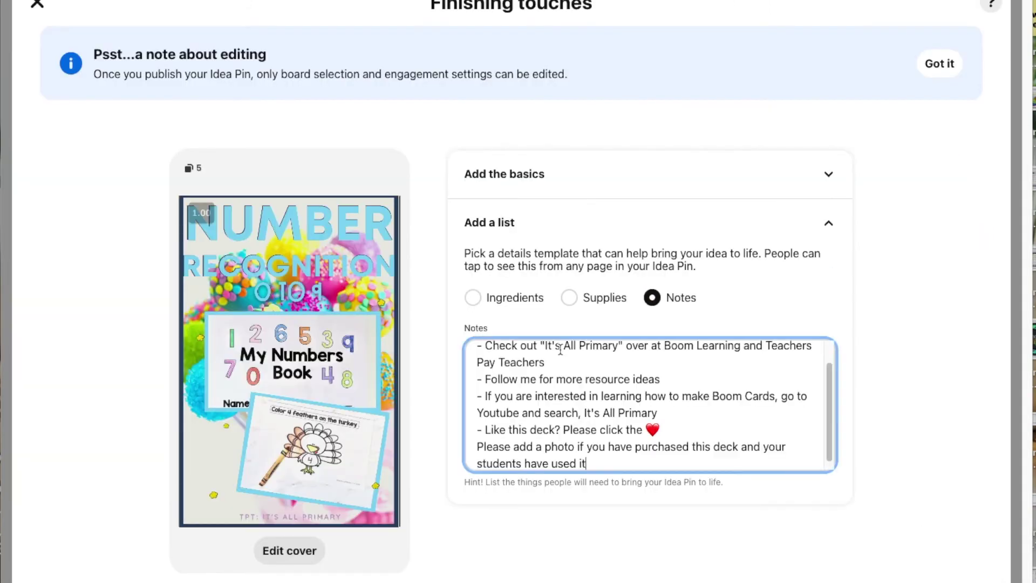
- Remove the Boom Learning mention from the pasted notes and replace "Boom Cards" with "TPT Resources"
{"action": "left_click_drag", "start_coordinate": [664, 371], "coordinate": [765, 372]}
{"action": "key", "text": "BackSpace"}
{"action": "left_click_drag", "start_coordinate": [712, 405], "coordinate": [777, 405]}
{"action": "type", "text": "TPT Resources"}
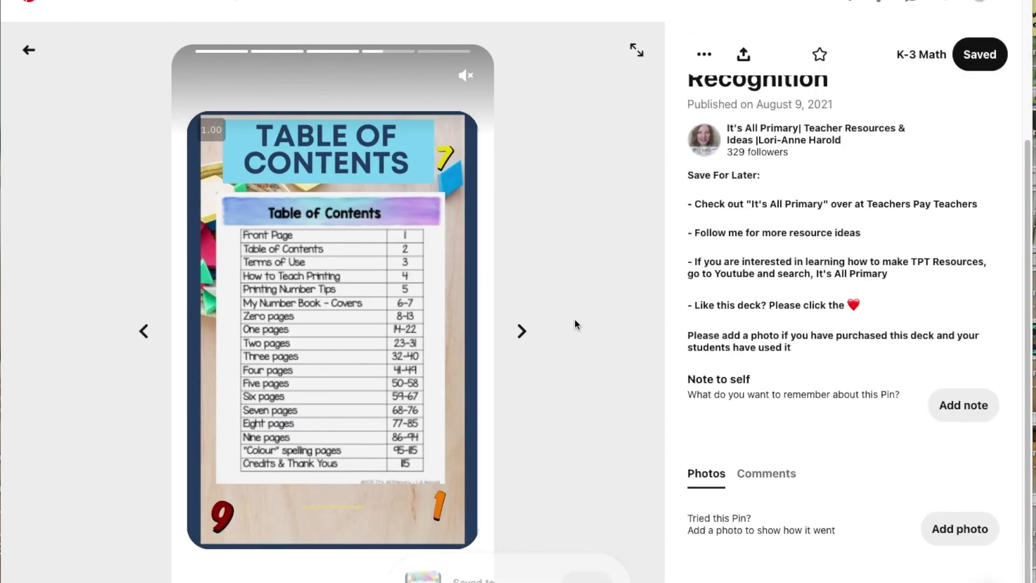
- Leave the published Idea Pin for the profile page and browse the created pins there
{"action": "scroll", "coordinate": [574, 318], "scroll_direction": "up", "scroll_amount": 5}
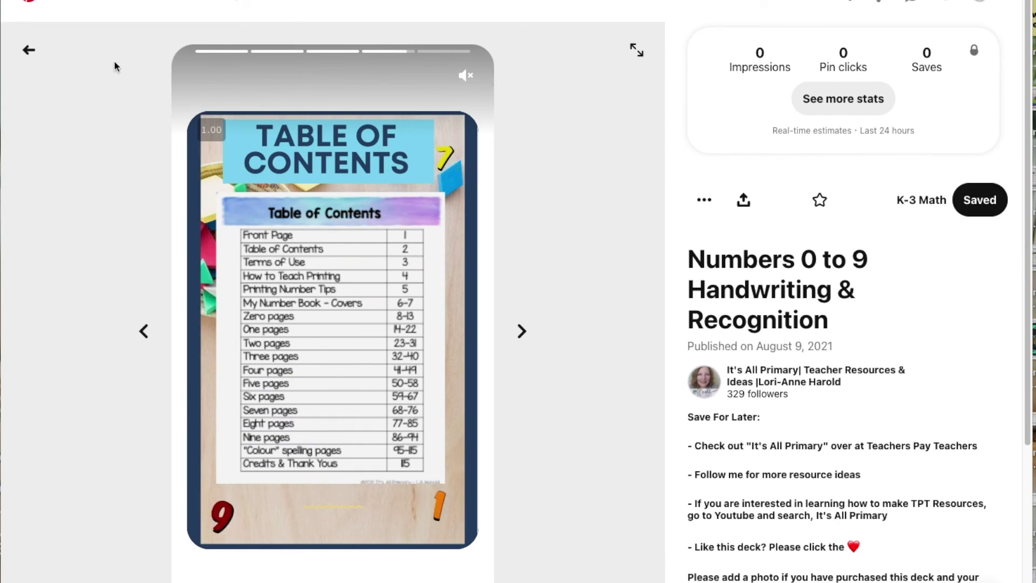
{"action": "left_click", "coordinate": [29, 51]}
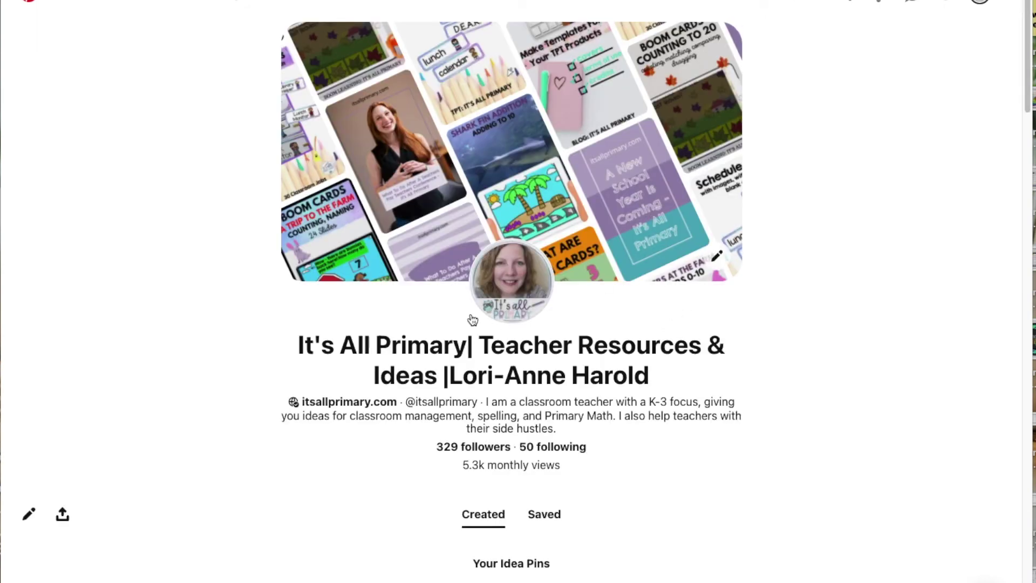
{"action": "scroll", "coordinate": [472, 320], "scroll_direction": "down", "scroll_amount": 10}
{"action": "scroll", "coordinate": [471, 312], "scroll_direction": "up", "scroll_amount": 10}
{"action": "scroll", "coordinate": [470, 317], "scroll_direction": "down", "scroll_amount": 10}
{"action": "scroll", "coordinate": [471, 318], "scroll_direction": "up", "scroll_amount": 10}
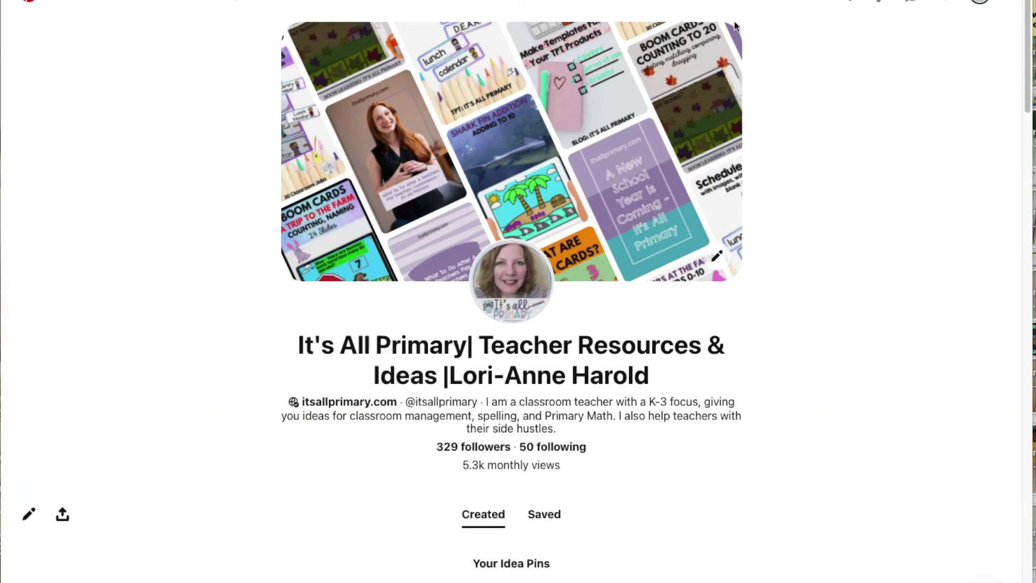